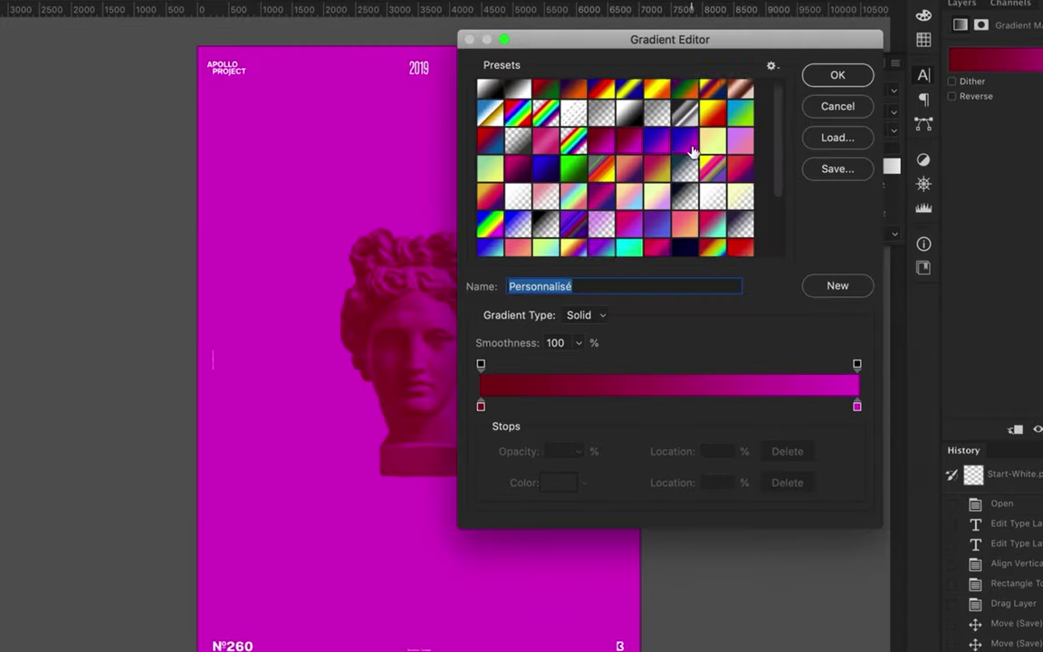
Apply a green-and-blue gradient map with its left stop darkened to teal
left_click(738, 161)
scroll(738, 181, "down", 3)
left_click(739, 214)
scroll(622, 234, "up", 5)
left_click(596, 163)
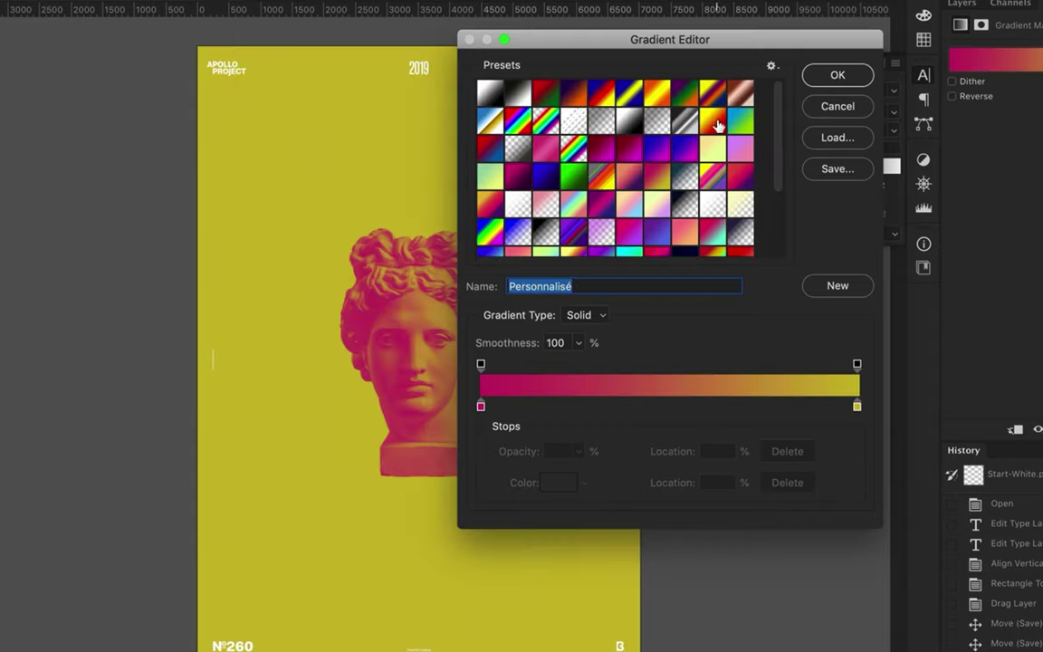
left_click(544, 145)
double_click(481, 409)
left_click(730, 249)
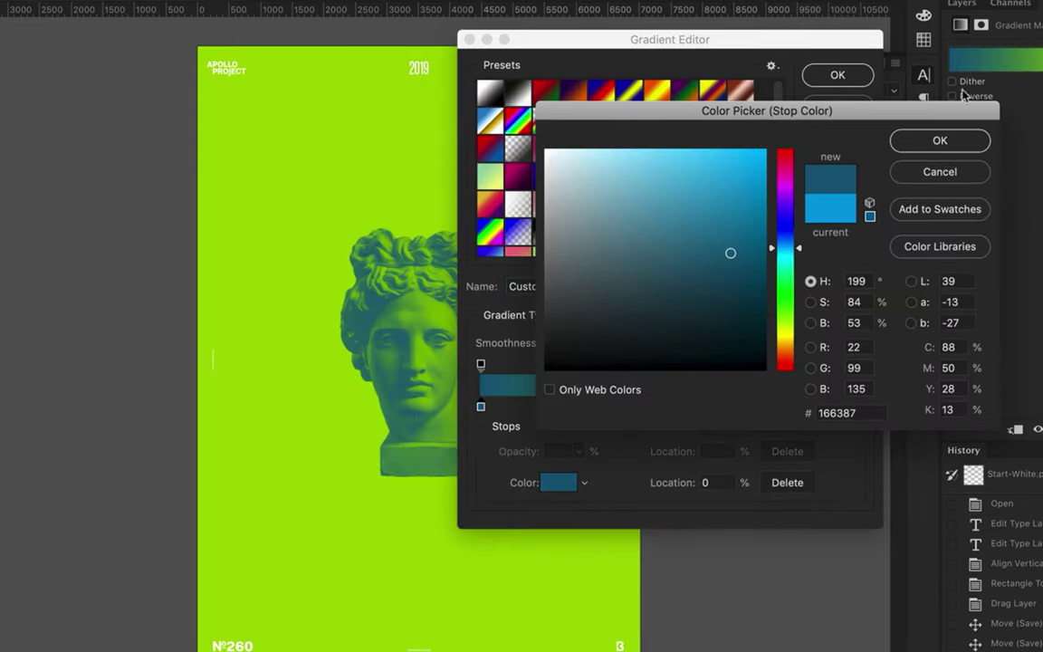
left_click(906, 139)
left_click(837, 75)
Resize the bust layer with Free Transform, undoing an accidental shrink
left_click(443, 314)
key("ctrl+t")
left_click_drag(486, 226, 426, 335)
key("ctrl+z")
key("Return")
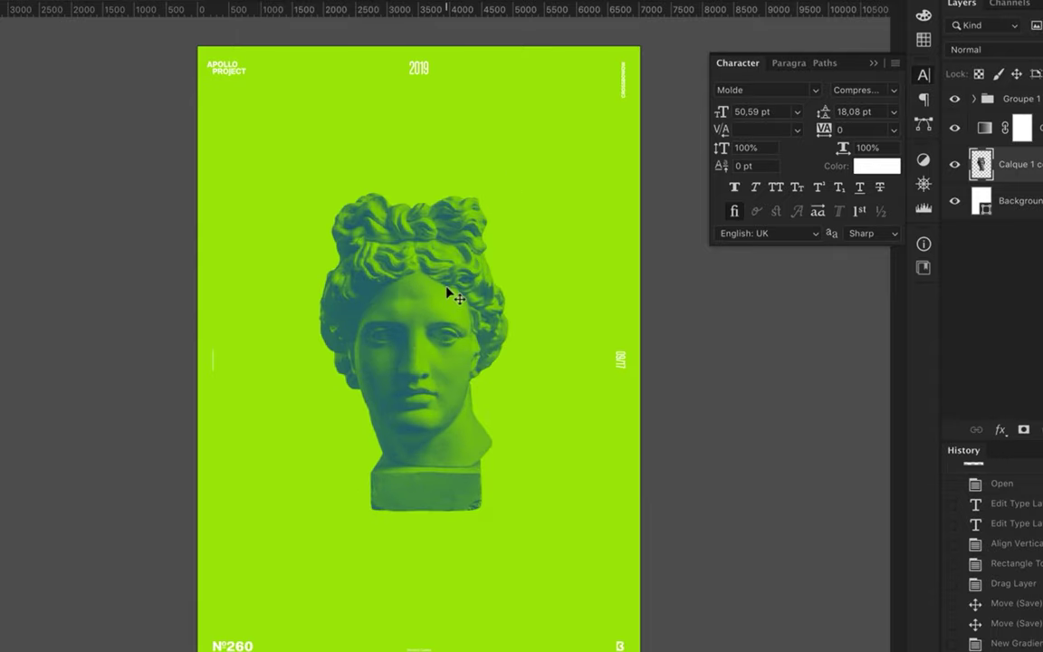
Copy a thin slice of the right eye to its own layer and stretch it right into a long bar
scroll(310, 293, "up", 2)
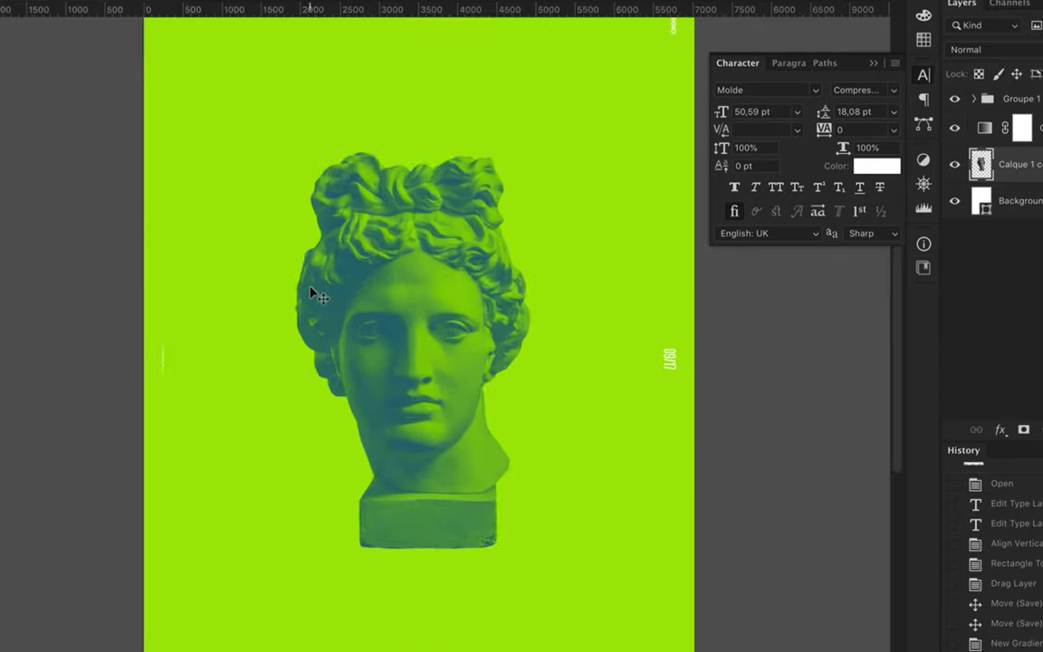
scroll(312, 293, "up", 4)
left_click_drag(343, 331, 369, 362)
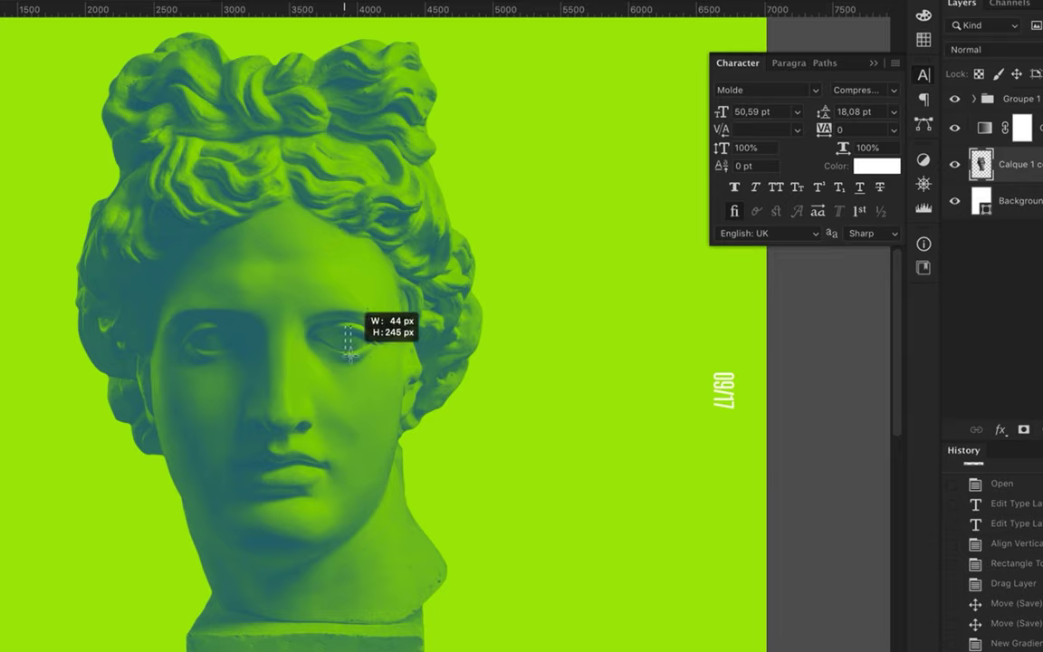
key("ctrl+j")
scroll(367, 356, "up", 5)
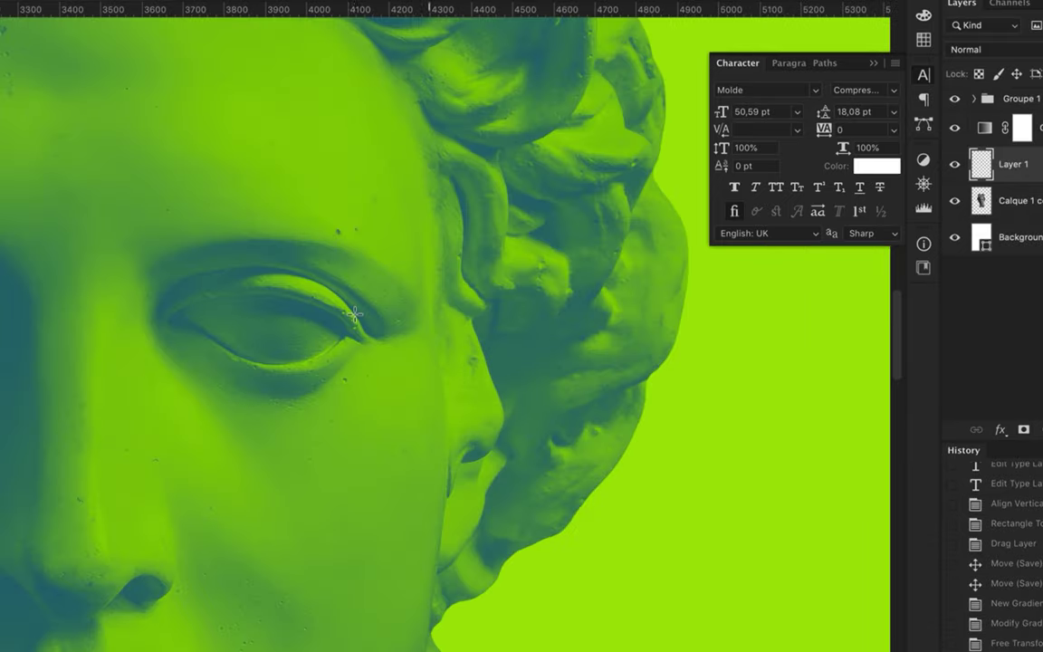
scroll(353, 313, "down", 4)
left_click_drag(636, 365, 722, 362)
key("Return")
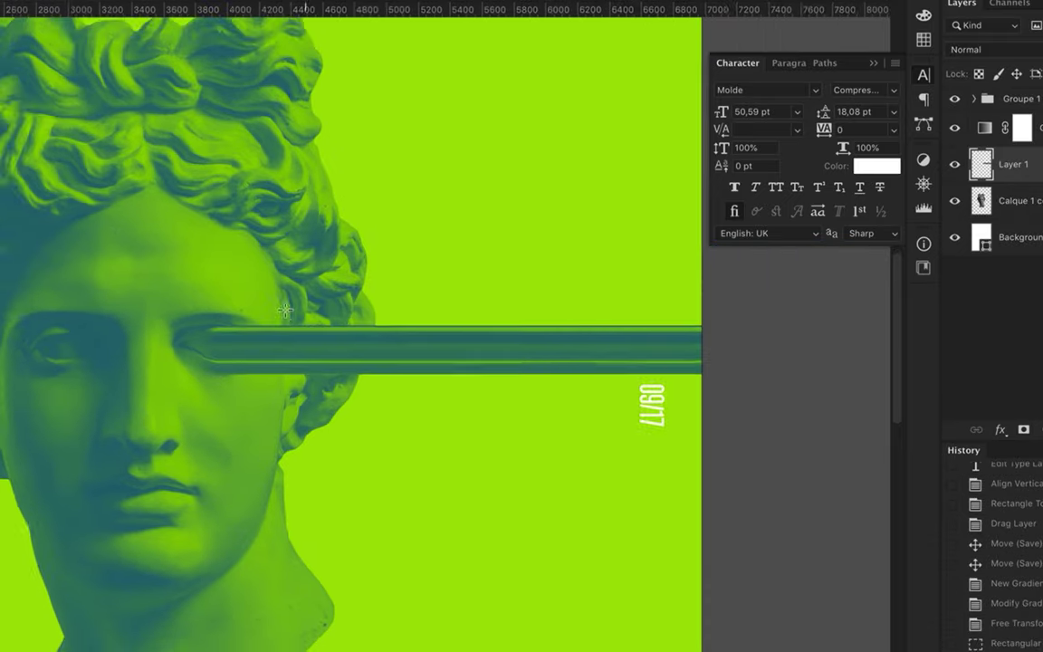
Copy another thin eye slice to a new layer as a second stretched bar
scroll(284, 310, "down", 2)
mouse_move(350, 266)
left_mouse_down()
mouse_move(351, 282)
mouse_move(645, 273)
left_mouse_up()
key("ctrl+c")
key("Return")
key("ctrl+v")
key("Return")
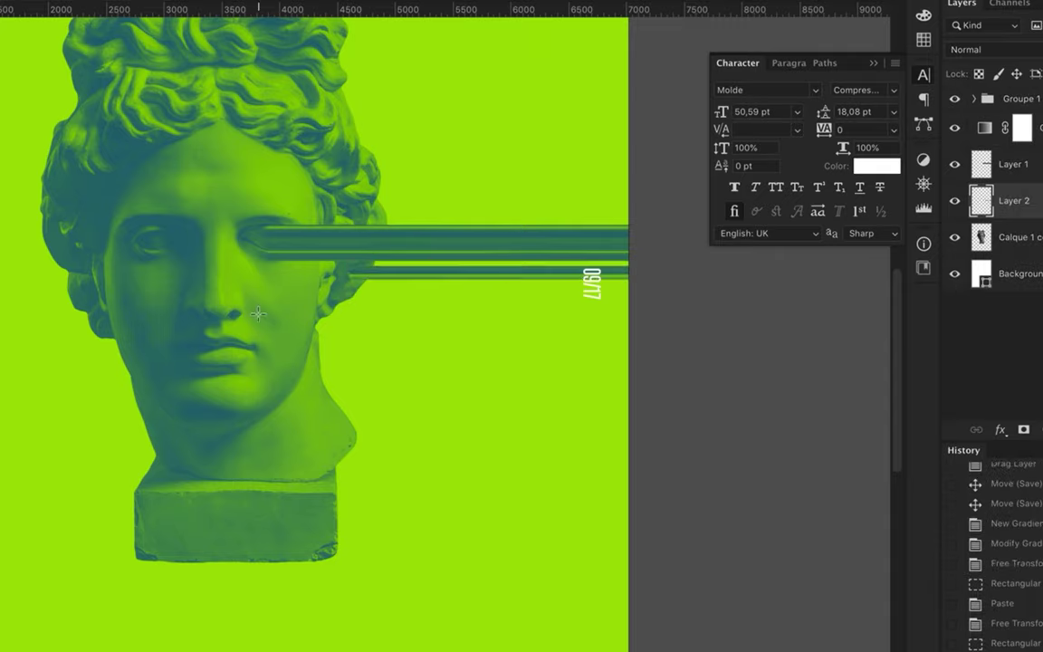
Copy a thin jaw-to-neck strip onto a new layer, ready to transform
left_click_drag(359, 348, 360, 493)
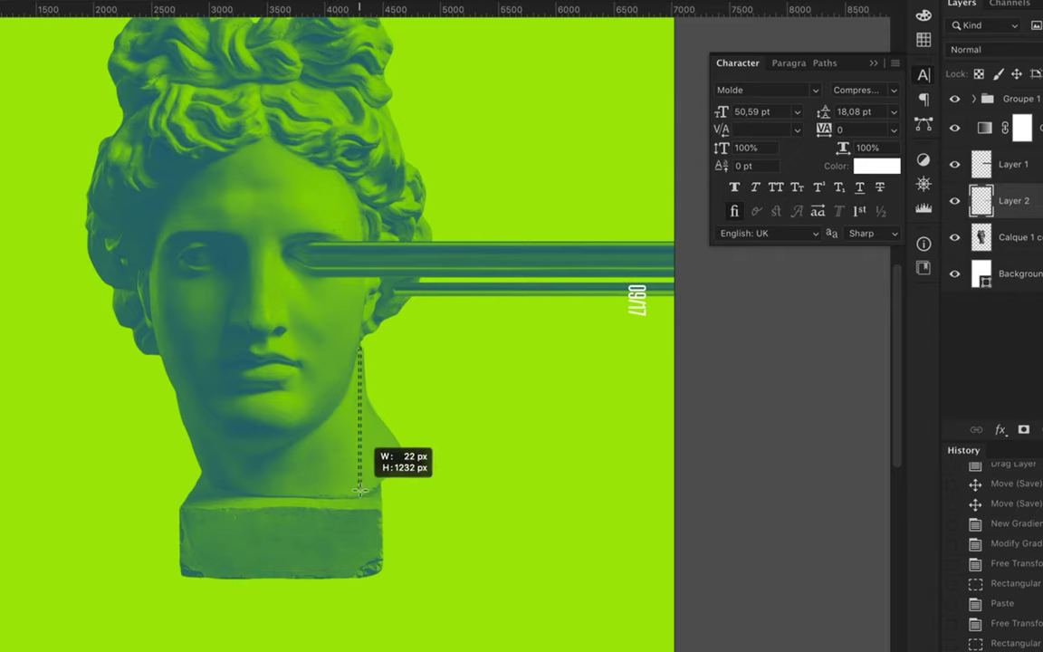
key("ctrl+c")
key("Return")
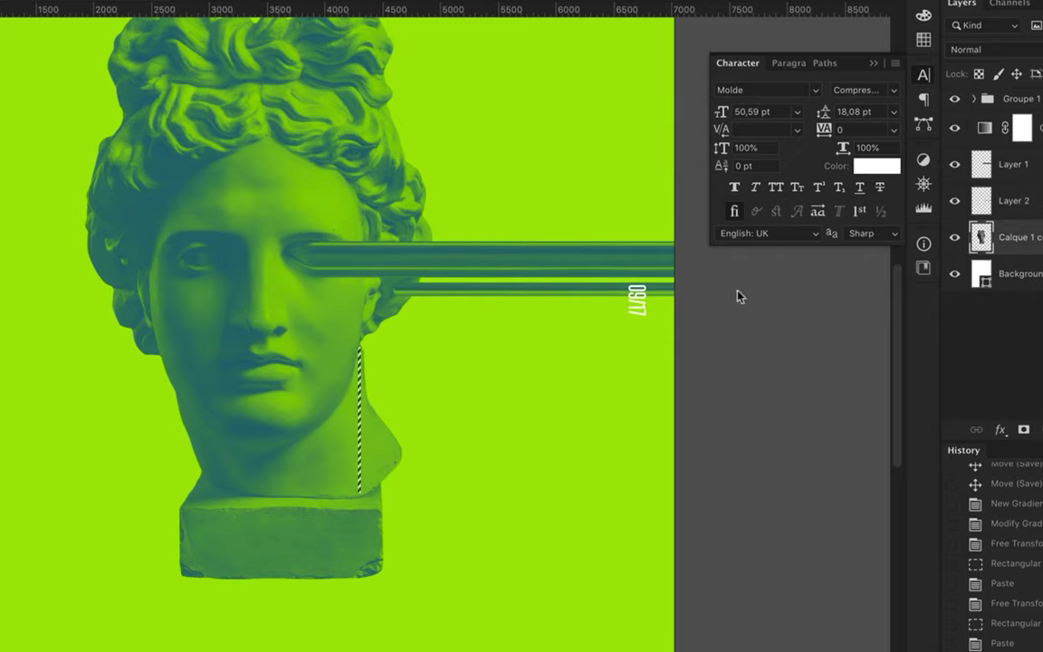
key("ctrl+v")
key("ctrl+t")
Stretch the neck strip right into a wide glitch block
left_click_drag(657, 421, 643, 415)
key("Return")
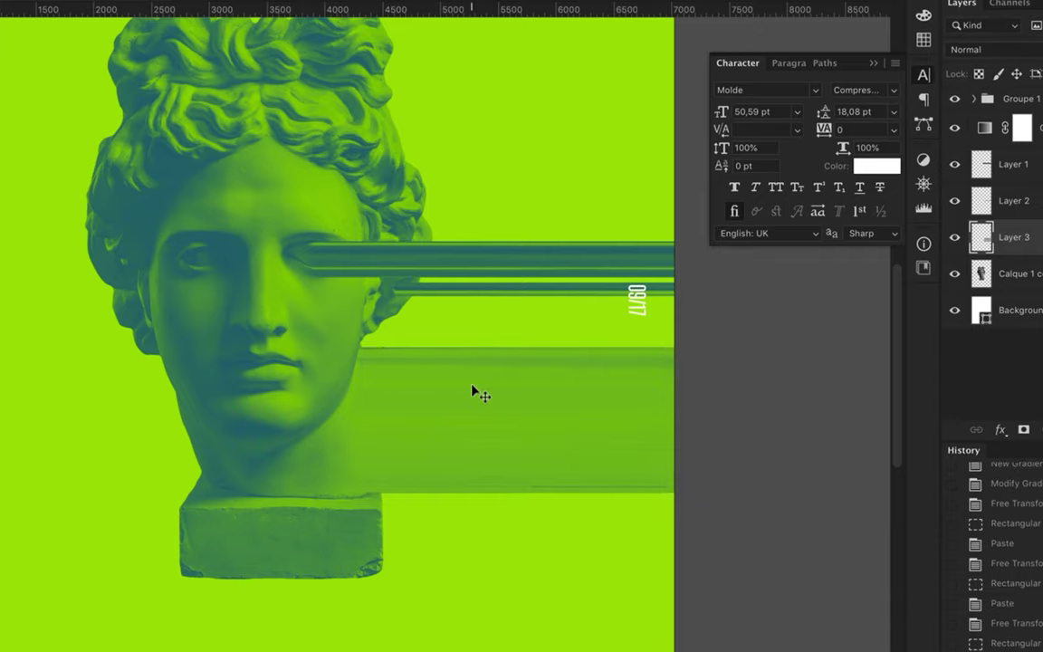
key("ctrl+plus")
key("ctrl+plus")
scroll(472, 386, "down", 3)
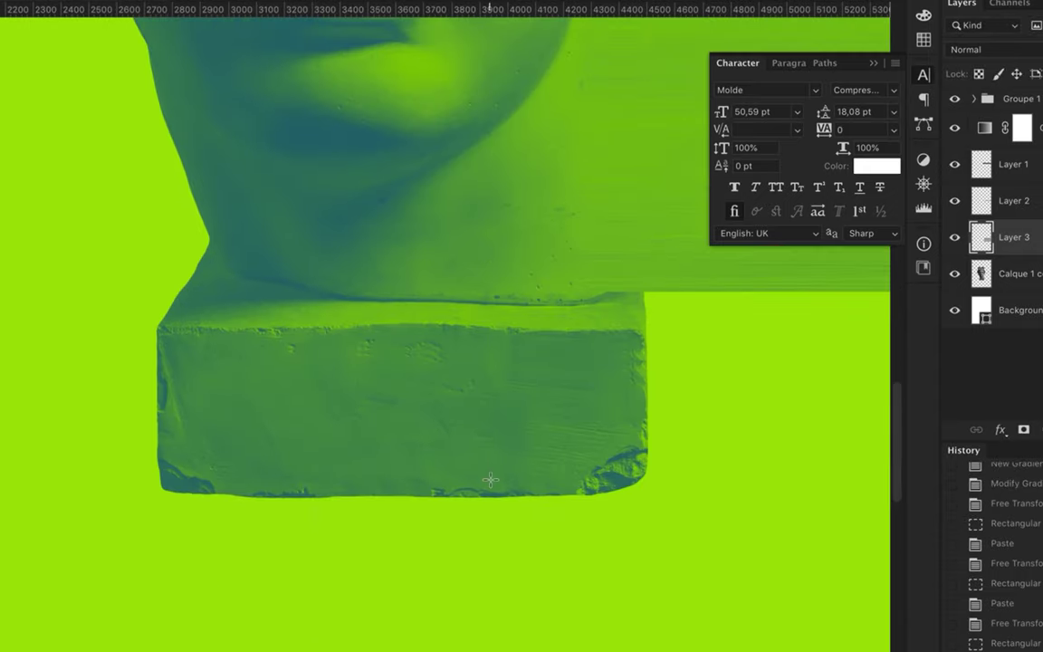
Stretch a narrow strip of the bust's base out to the poster's right edge
left_click_drag(493, 505, 493, 508)
key("ctrl+c")
key("ctrl+v")
key("ctrl+t")
key("ctrl+minus")
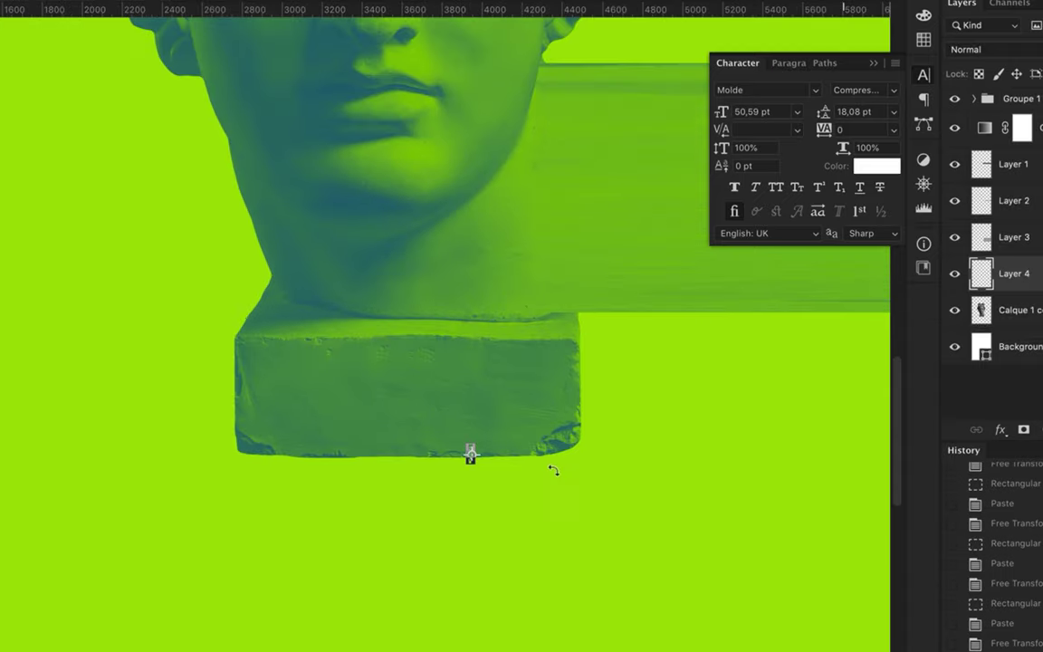
scroll(551, 470, "right", 5)
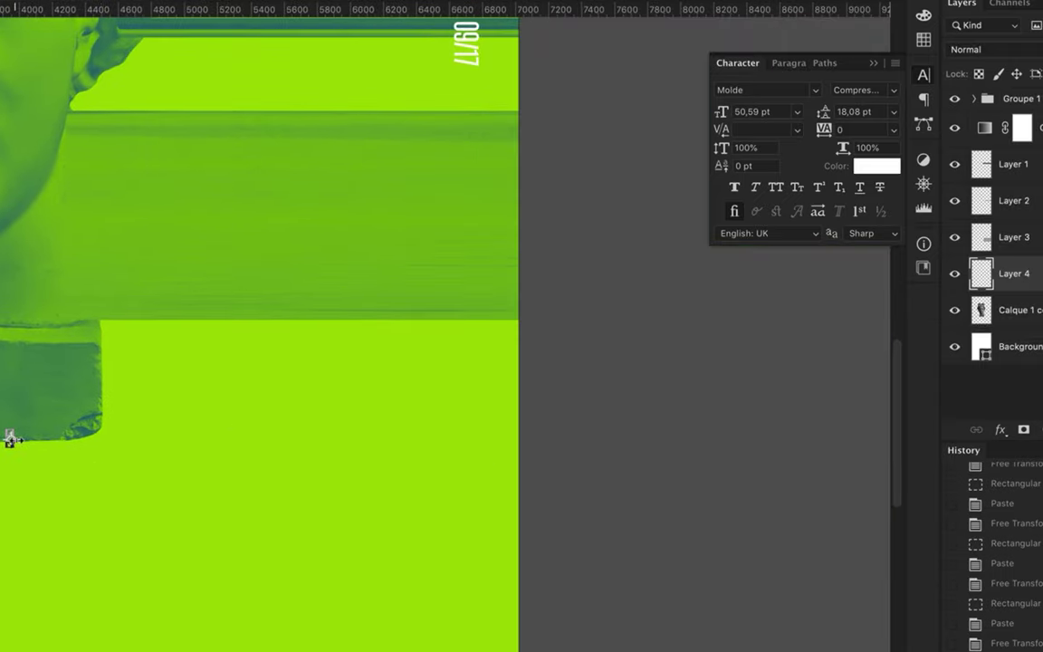
left_click_drag(11, 439, 556, 441)
scroll(136, 368, "left", 2)
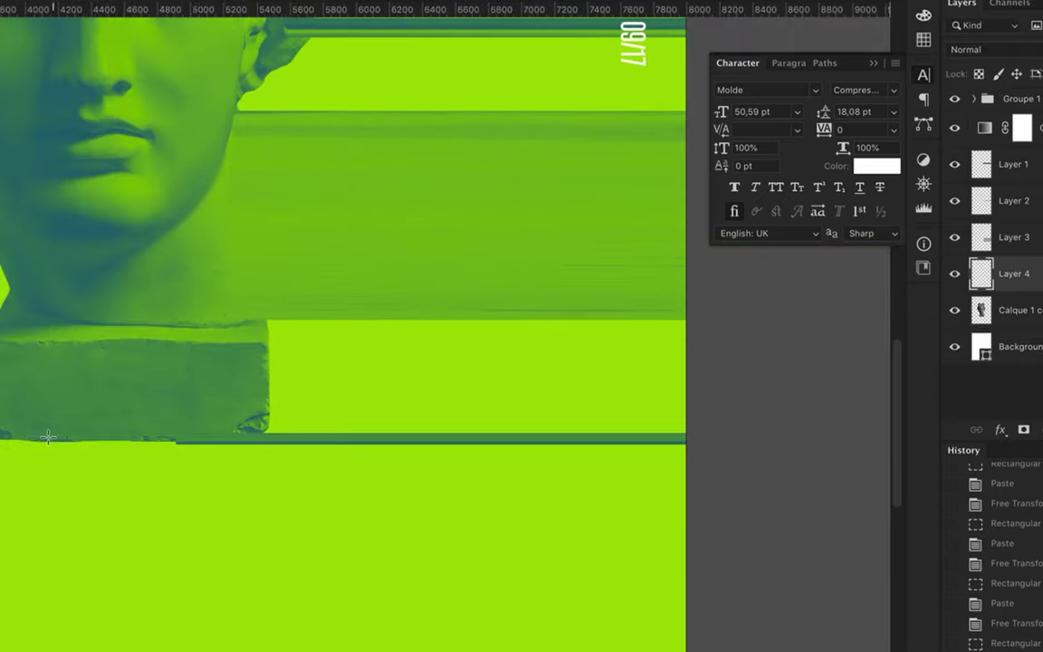
key("Return")
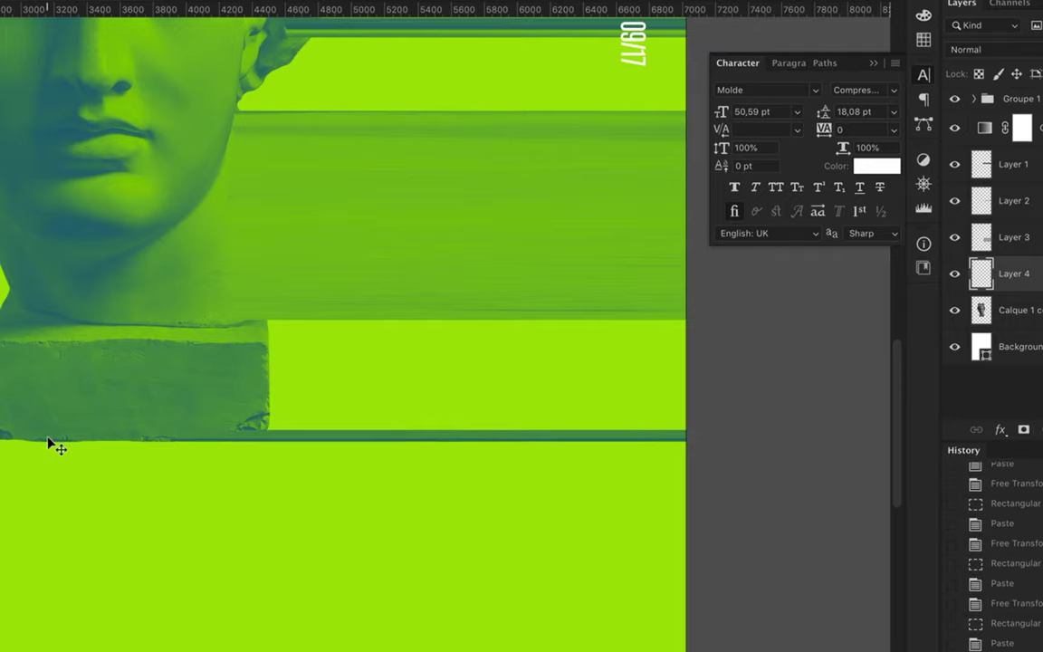
key("ctrl+minus")
scroll(50, 441, "up", 2)
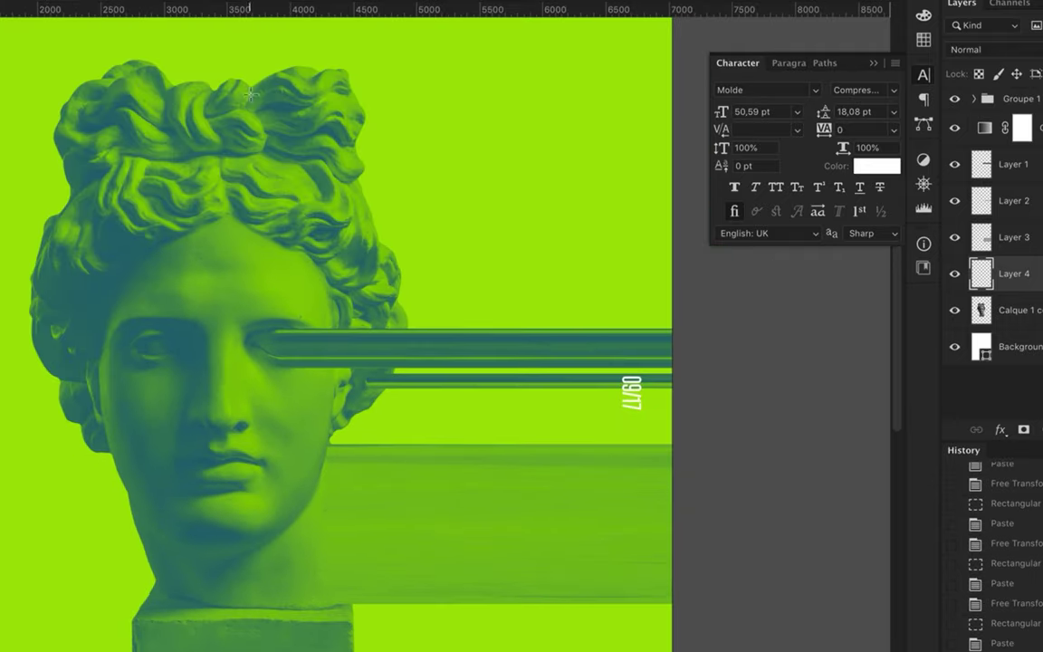
Stretch a thin hair slice across to the canvas edge as a streak
left_click_drag(226, 152, 207, 137)
key("ctrl+c")
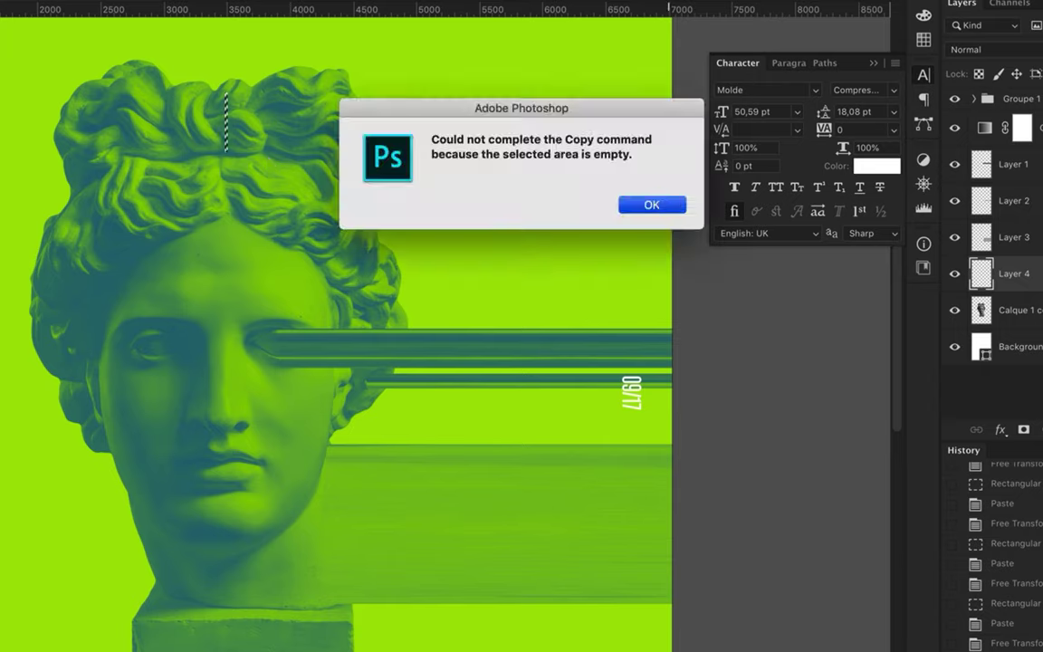
key("Return")
key("ctrl+v")
key("ctrl+t")
left_click_drag(217, 108, 679, 110)
key("Return")
Stretch another hair sliver left into a long band
scroll(253, 210, "left", 1)
scroll(252, 211, "left", 4)
left_click_drag(546, 142, 546, 168)
key("ctrl+c")
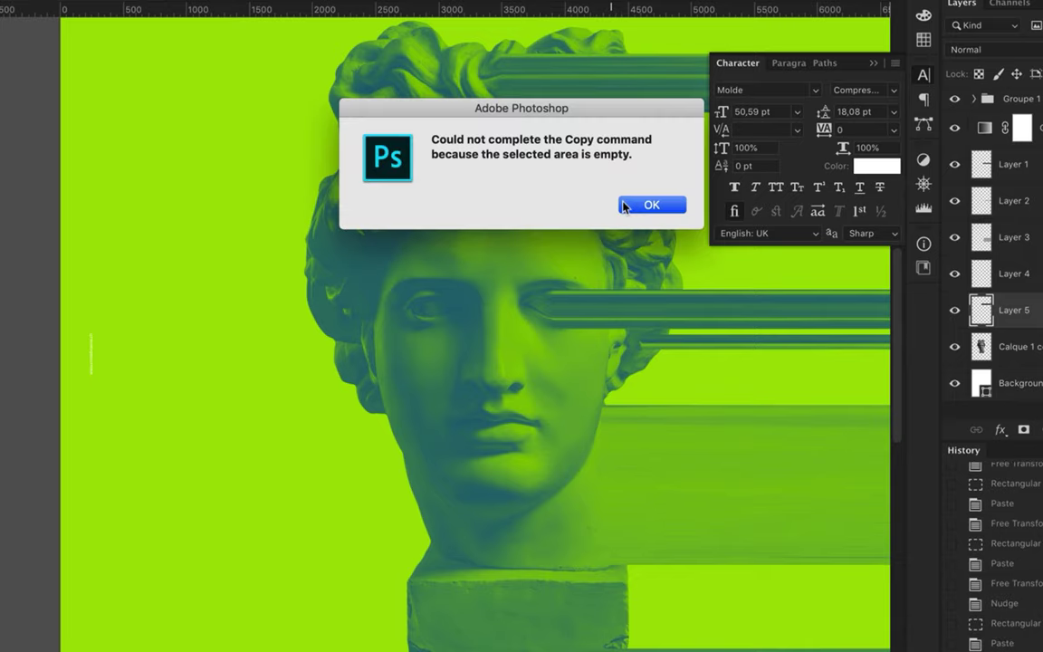
left_click(644, 203)
key("ctrl+v")
left_click_drag(77, 165, 59, 163)
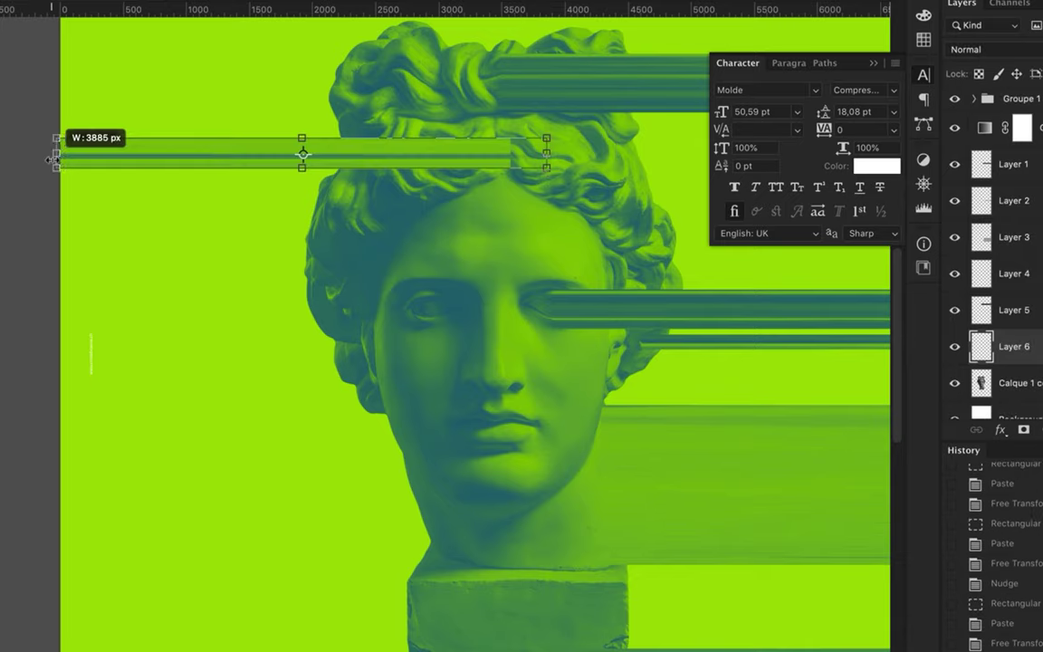
key("Return")
Stretch a tall thin strip down the face left into a wide band
left_click_drag(422, 194, 421, 414)
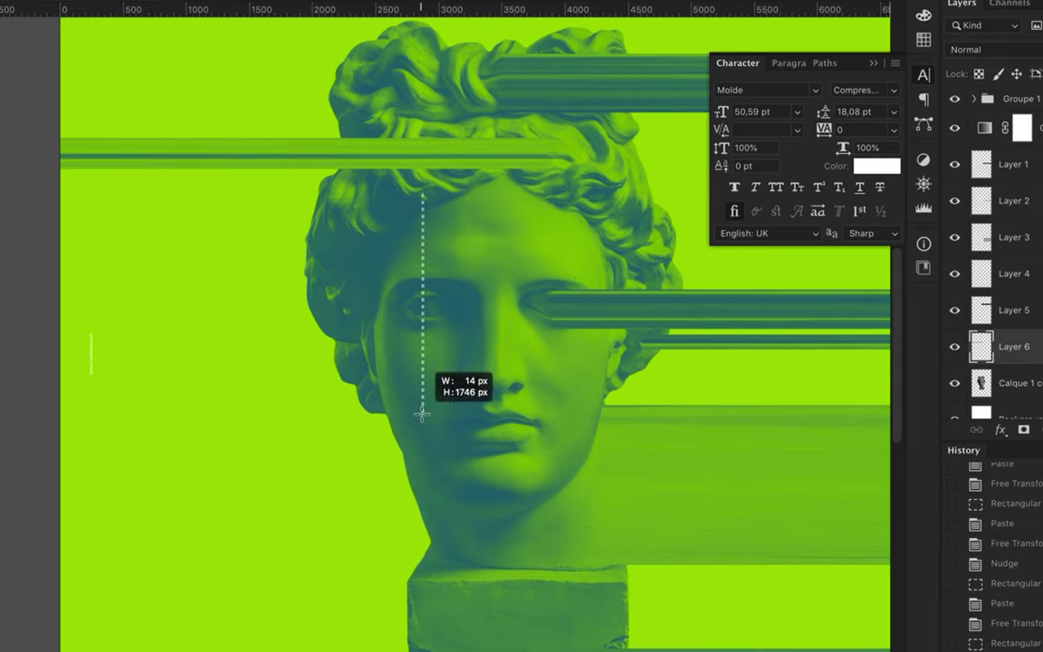
key("ctrl+c")
left_click(652, 204)
key("ctrl+v")
key("ctrl+t")
key("Return")
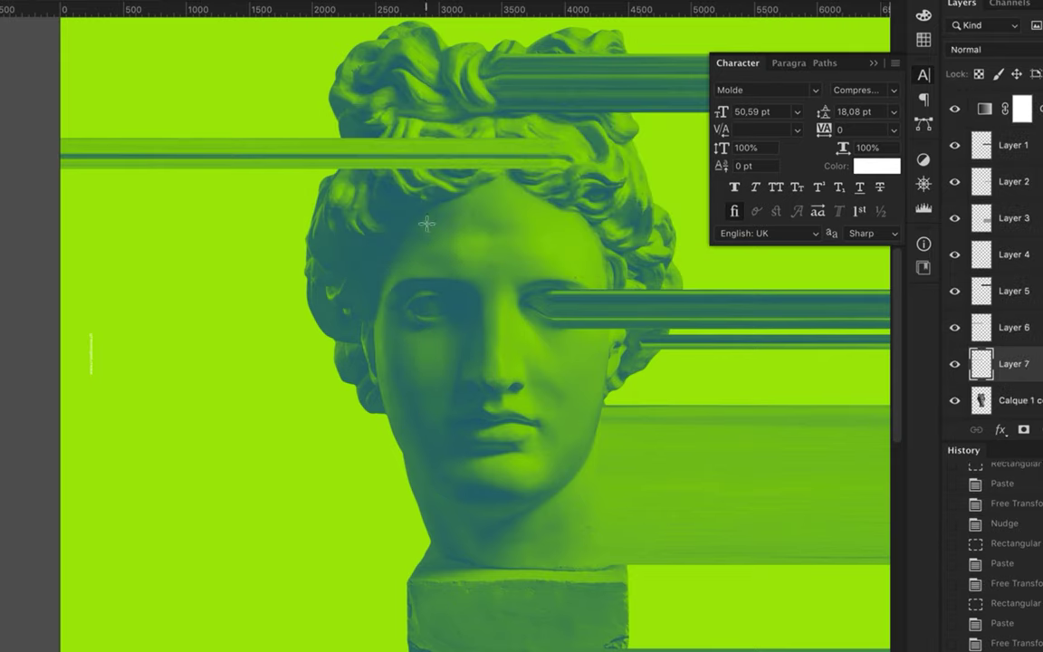
left_click_drag(32, 302, 105, 302)
key("Return")
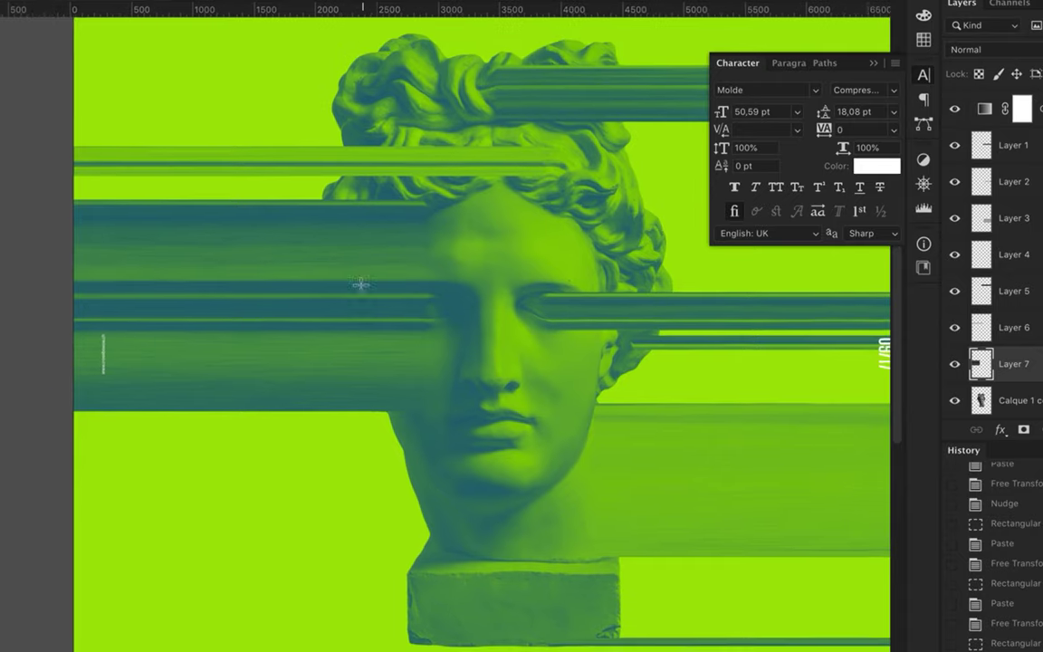
Stretch a small strip from the lips left into a long band
left_click_drag(489, 429, 493, 445)
key("ctrl+c")
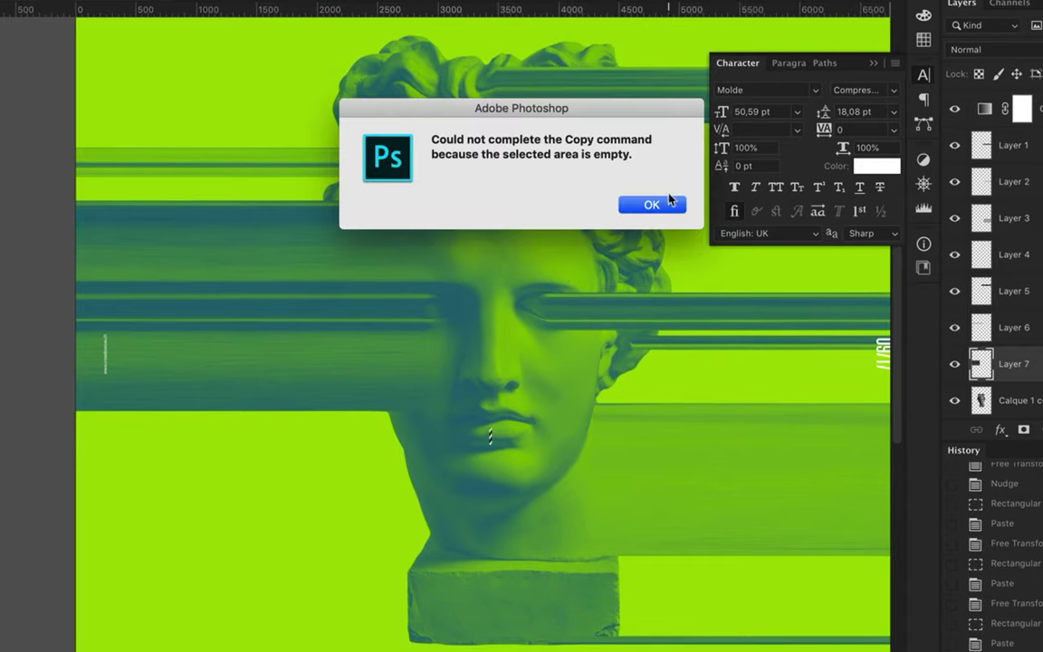
key("Return")
left_click(1039, 399)
key("ctrl+c")
key("ctrl+v")
left_click_drag(426, 440, 99, 440)
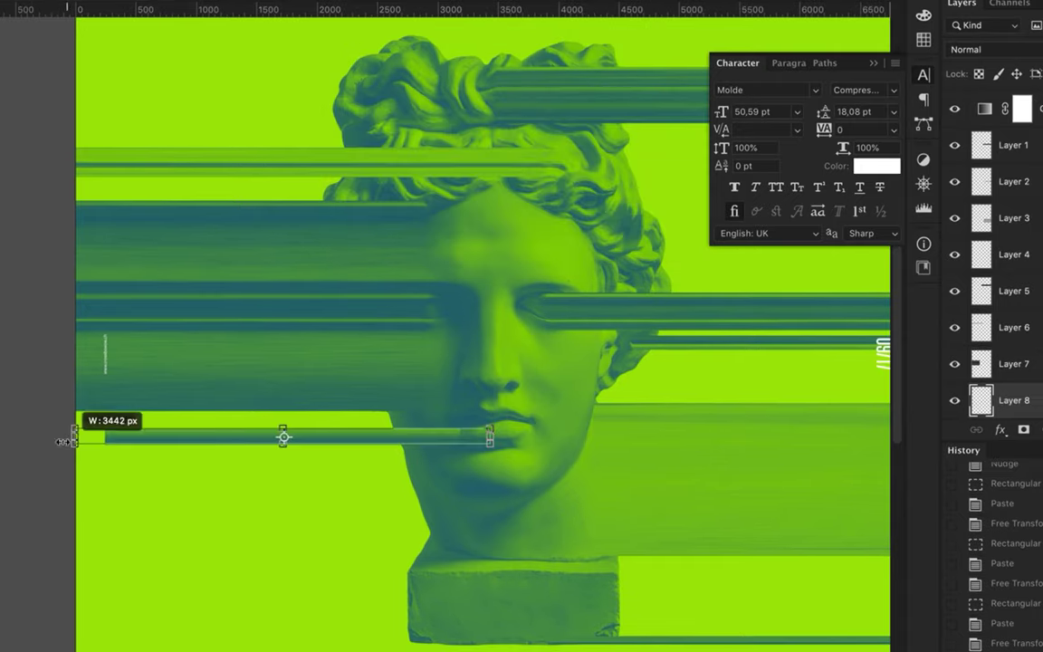
key("Return")
Stretch a thin neck strip left into a long band across the neck
left_click_drag(443, 541, 446, 577)
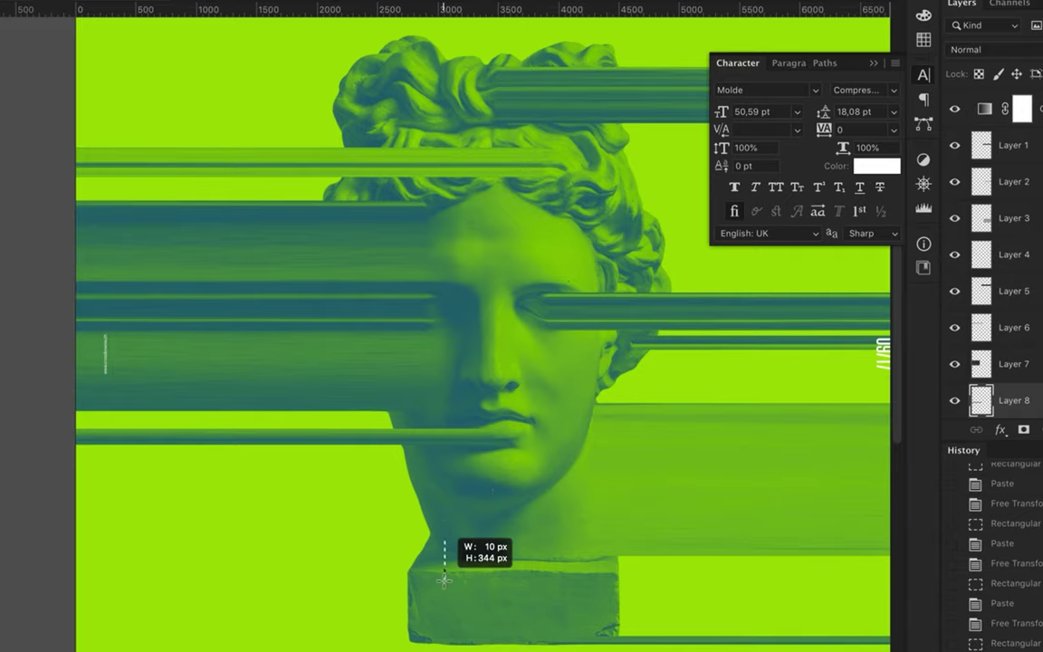
key("ctrl+c")
key("Return")
key("alt+bracketleft")
key("ctrl+v")
key("ctrl+t")
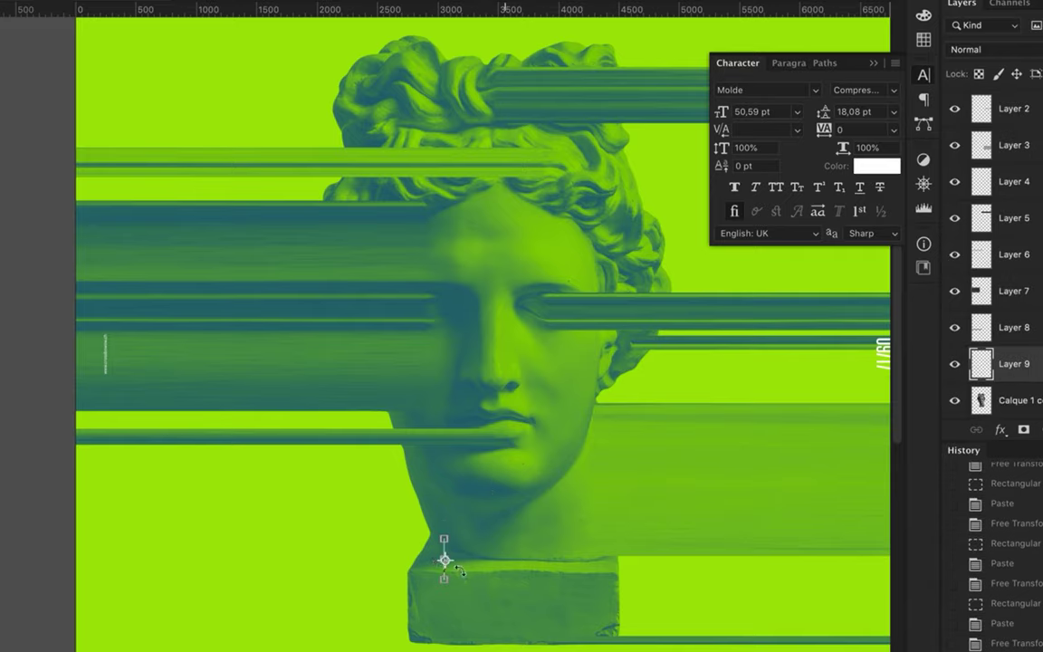
left_click_drag(443, 554, 76, 554)
key("Return")
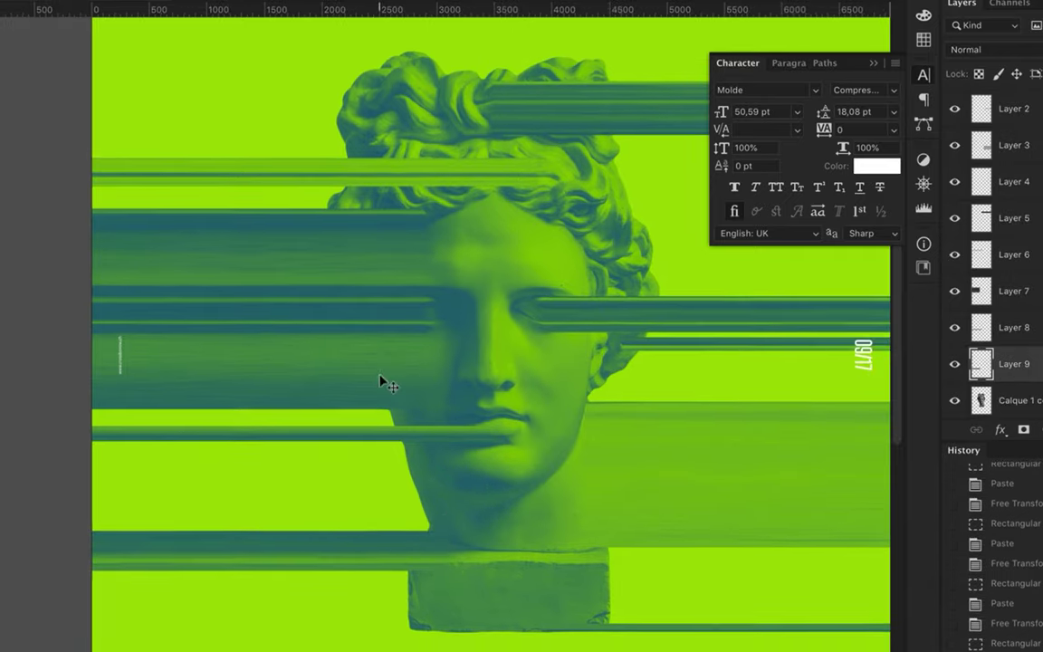
key("ctrl+0")
key("ctrl+plus")
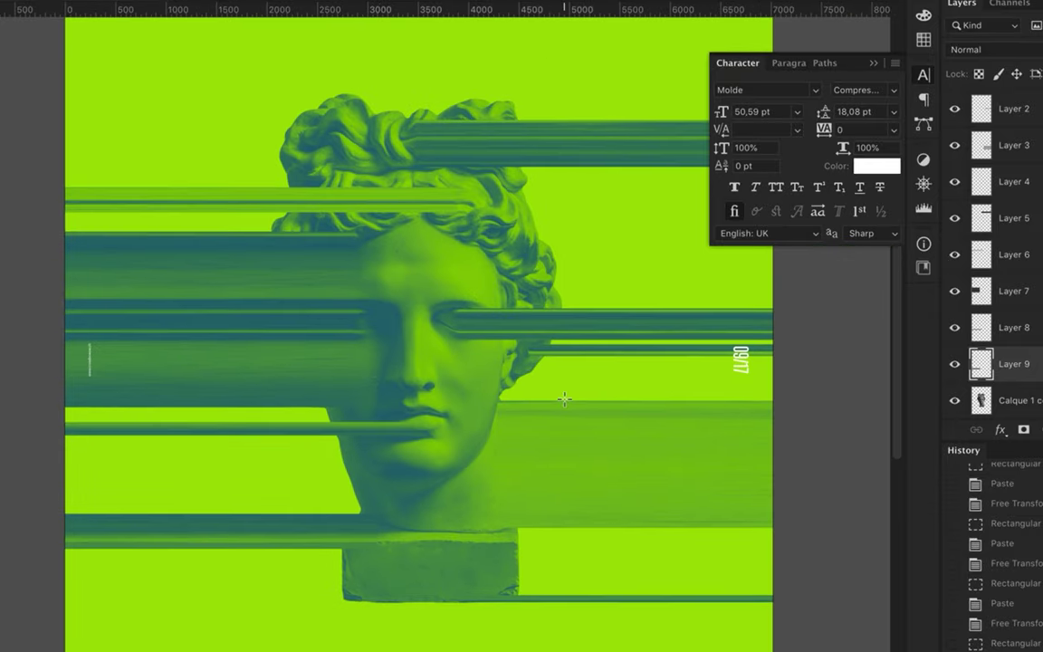
left_click(560, 403, "ctrl")
Copy two thin vertical slices of the chin band and offset each slightly
left_click_drag(560, 397, 560, 549)
key("ctrl+c")
key("ctrl+v")
left_click_drag(566, 482, 572, 489)
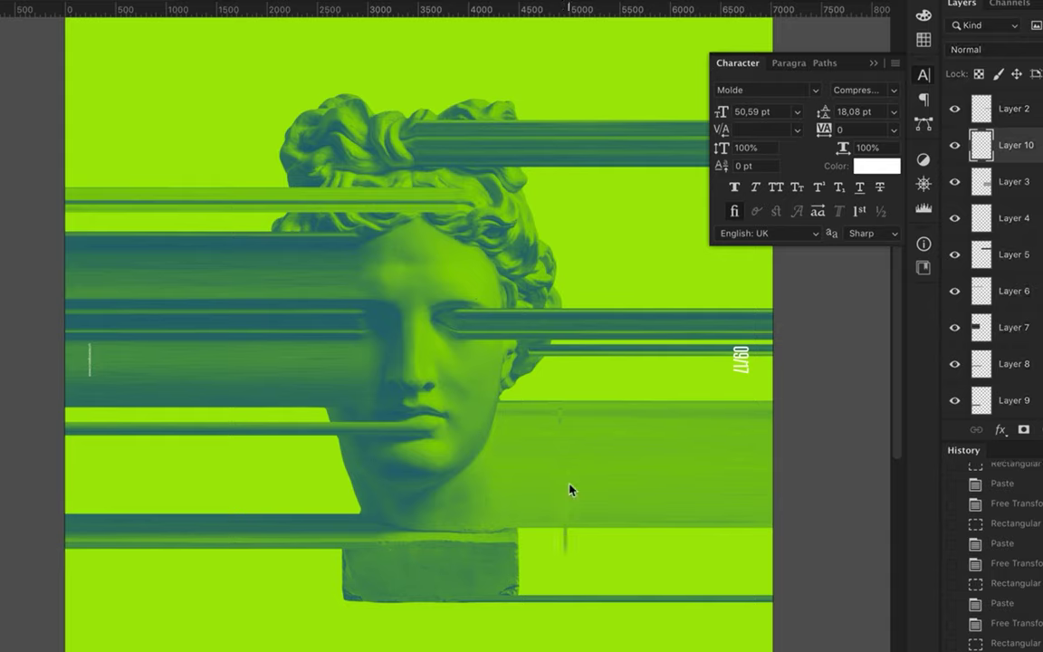
left_click(588, 444, "ctrl")
left_click_drag(589, 396, 597, 547)
key("ctrl+c")
key("ctrl+v")
left_click_drag(600, 497, 598, 479)
Copy a block from the band's right end and slide it sideways
left_click_drag(640, 387, 720, 538)
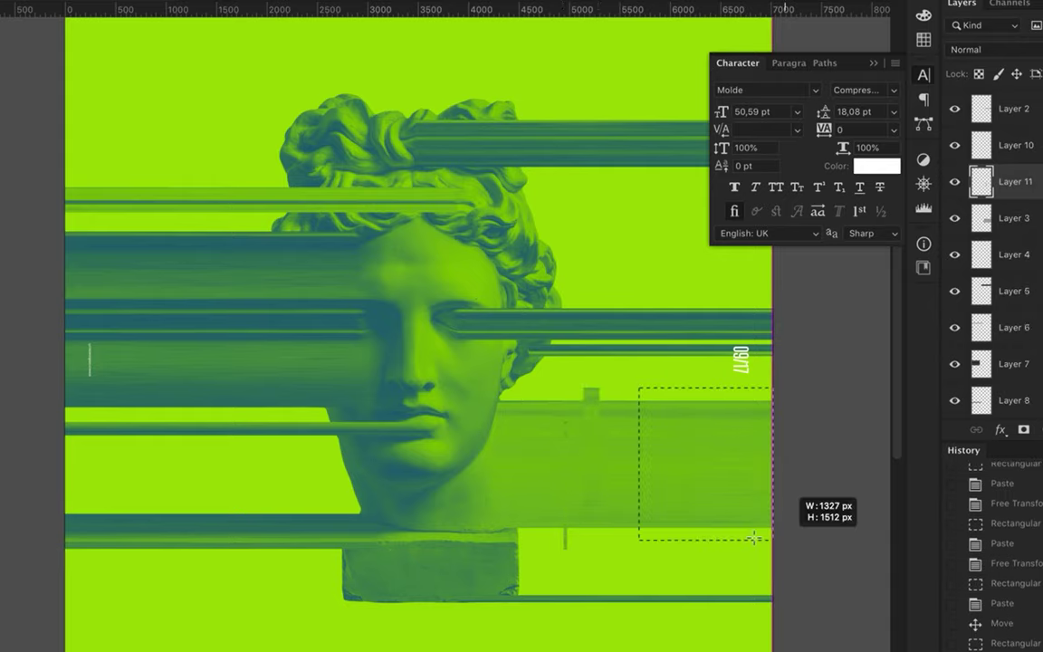
key("ctrl+c")
key("ctrl+v")
left_click_drag(692, 438, 670, 453)
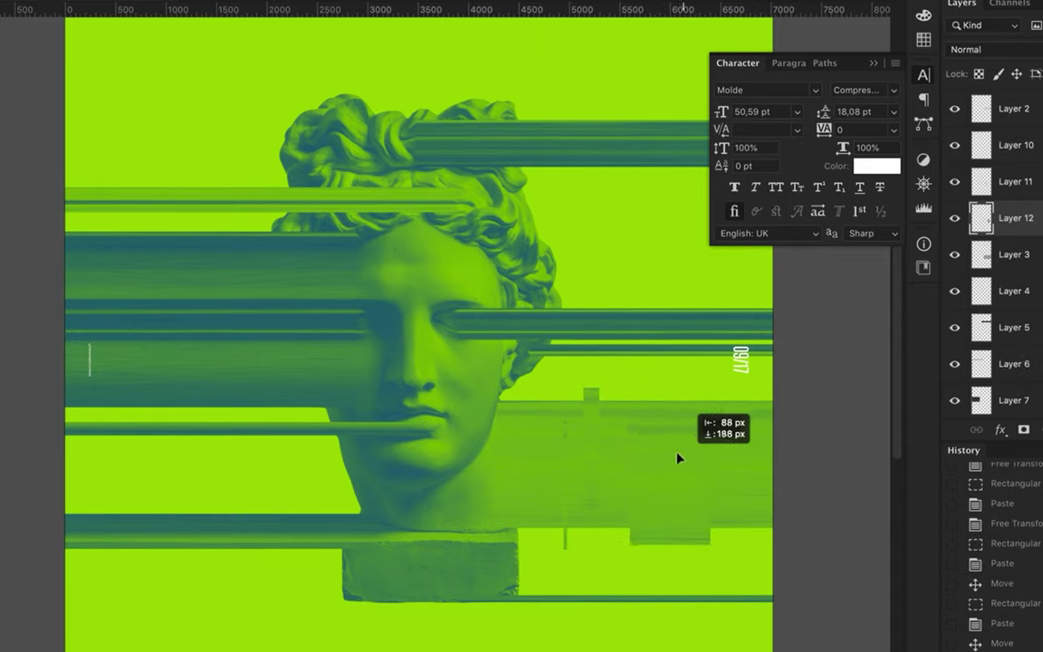
mouse_move(664, 498)
left_mouse_down()
mouse_move(644, 498)
mouse_move(655, 498)
left_mouse_up()
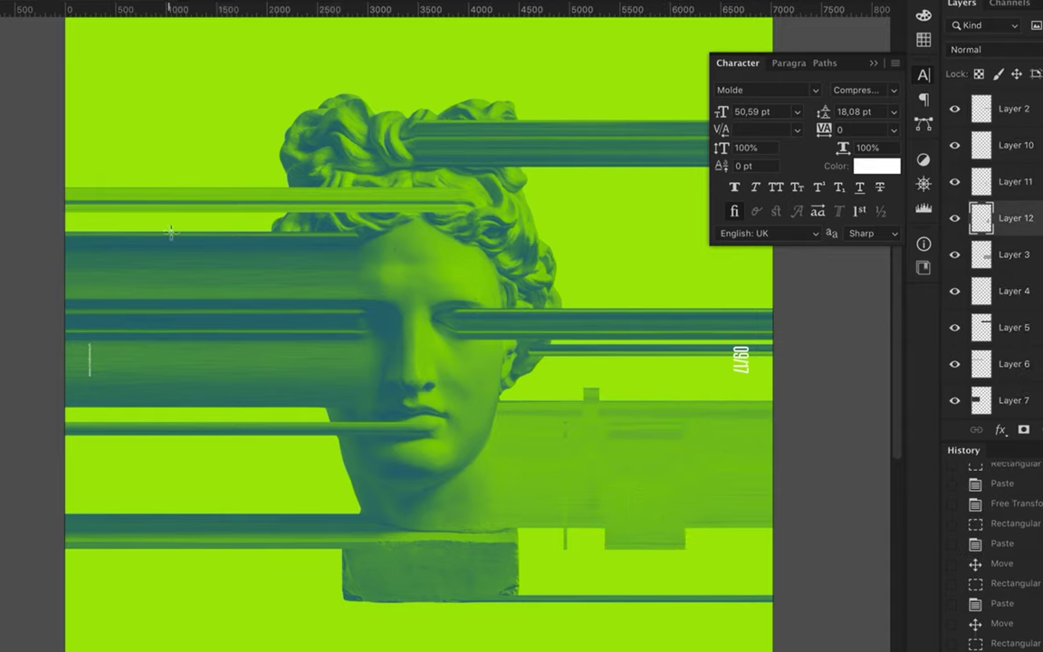
Copy another slice and reposition earlier slices, shifting the first one upward
key("ctrl+c")
key("ctrl+v")
left_click_drag(172, 342, 178, 344)
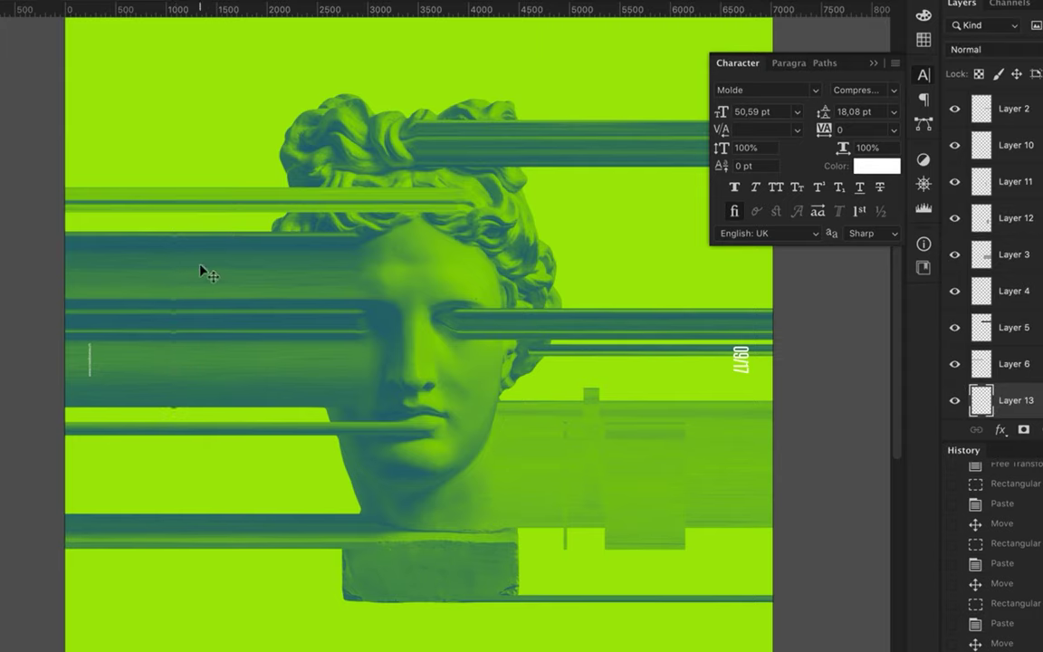
left_click_drag(633, 470, 599, 444)
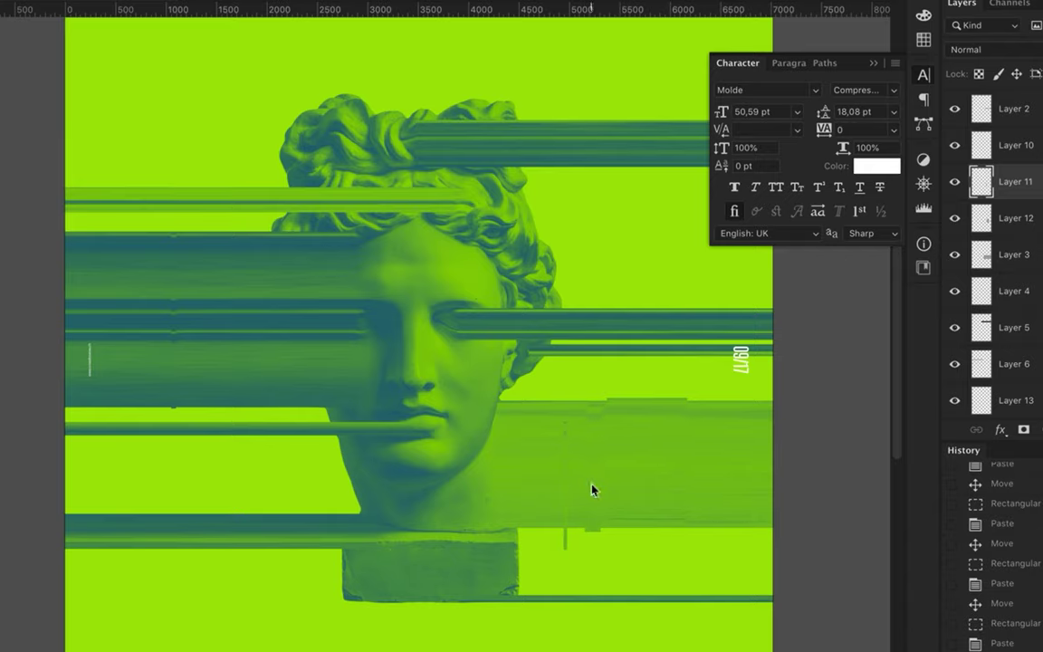
left_click(568, 485)
left_click_drag(568, 484, 578, 457)
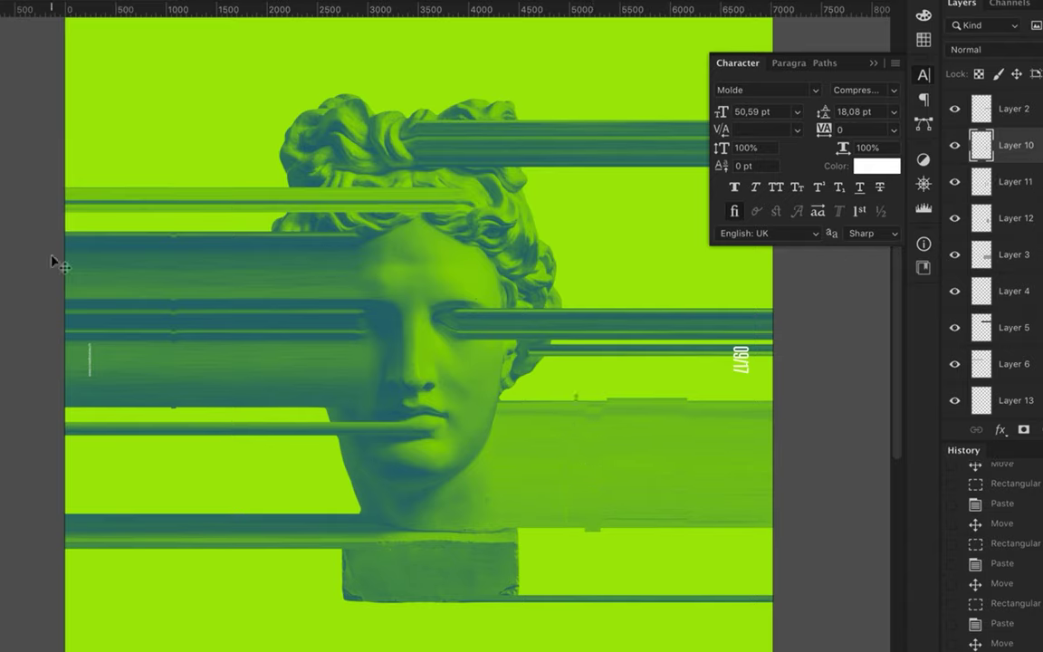
Copy a tall narrow slice to a new layer and nudge it into place
mouse_move(174, 226)
left_mouse_down()
mouse_move(191, 431)
mouse_move(195, 419)
left_mouse_up()
key("ctrl+c")
key("ctrl+v")
key("v")
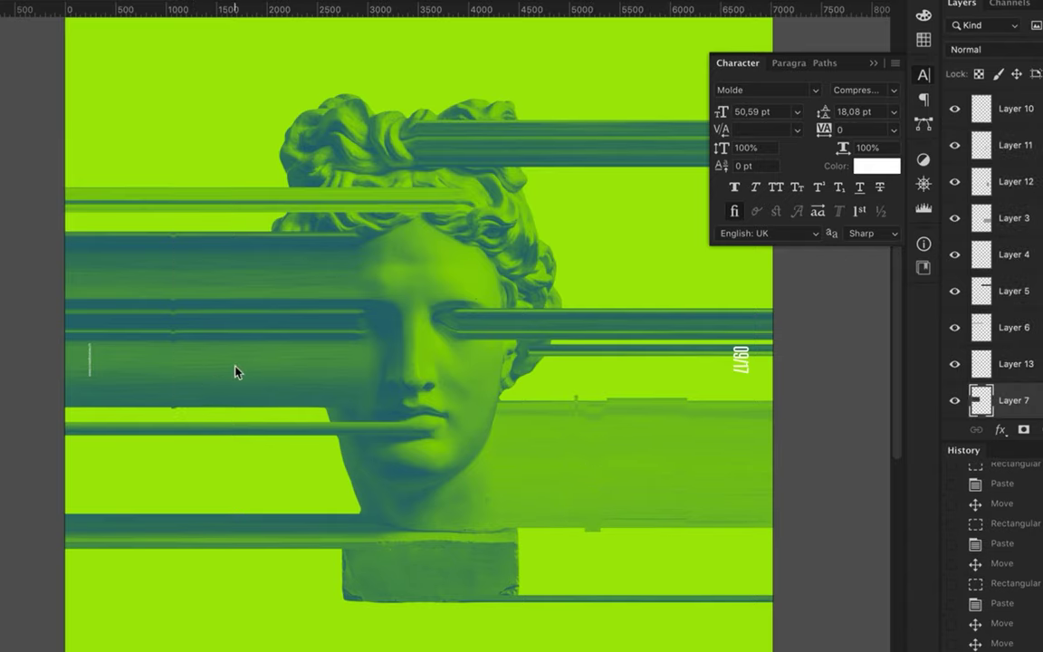
key("m")
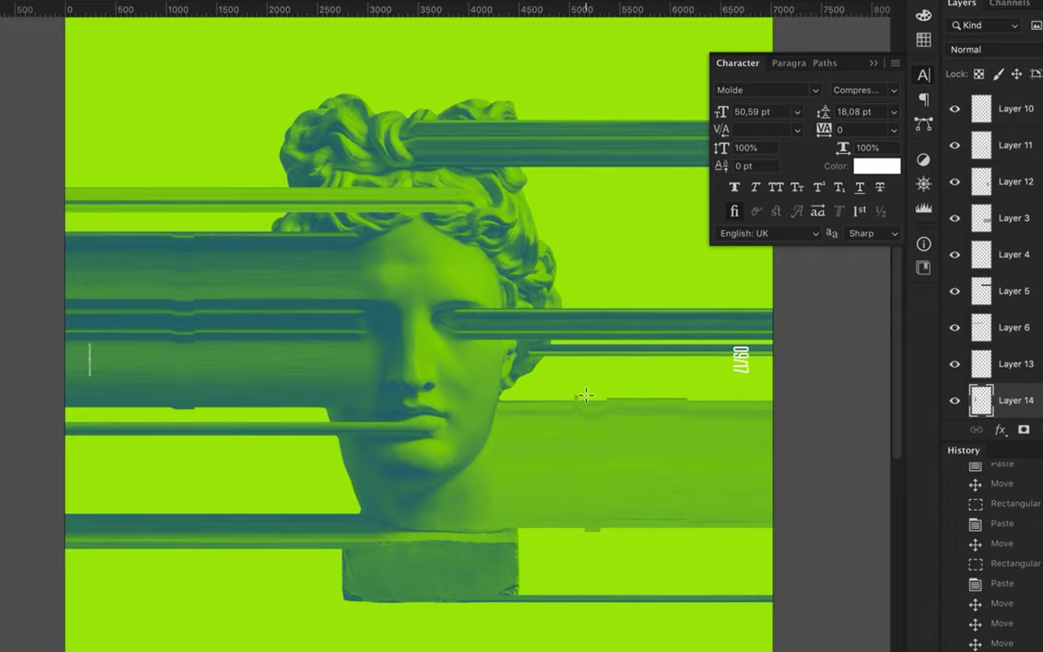
Paste a copy of a slice onto the left streak and deselect
left_click(981, 150, "ctrl")
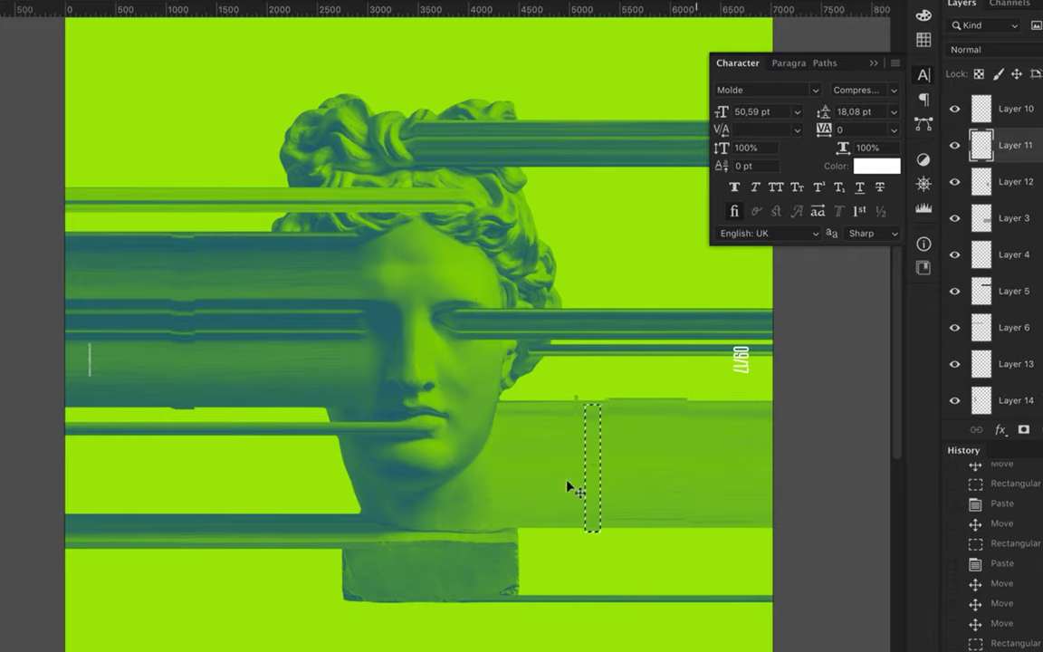
scroll(594, 382, "down", 1)
key("ctrl+v")
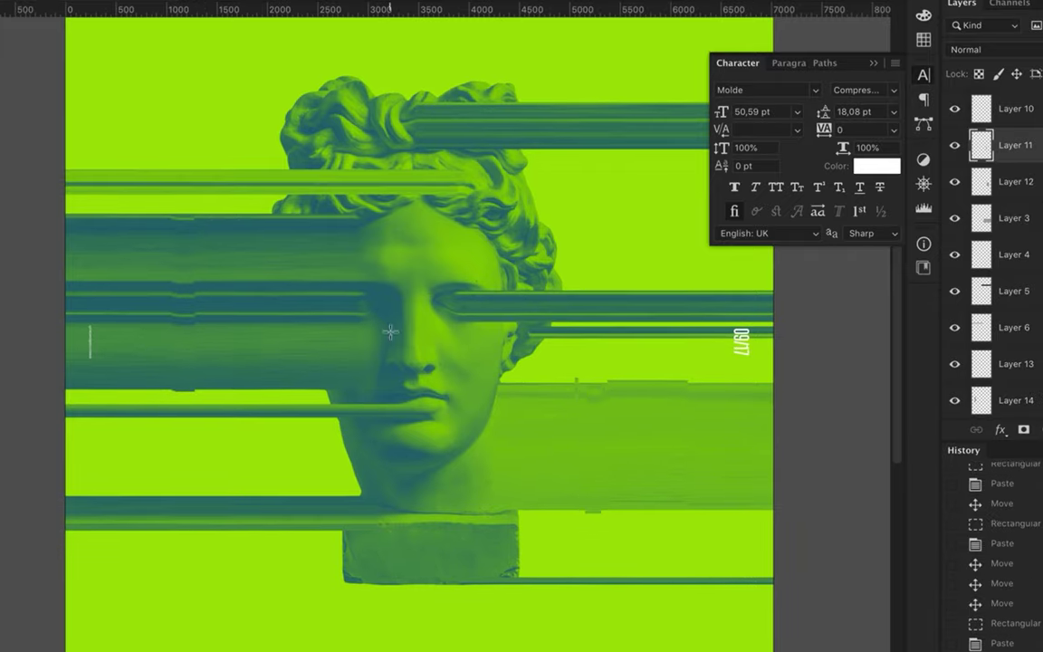
left_click_drag(272, 252, 300, 355)
key("ctrl+d")
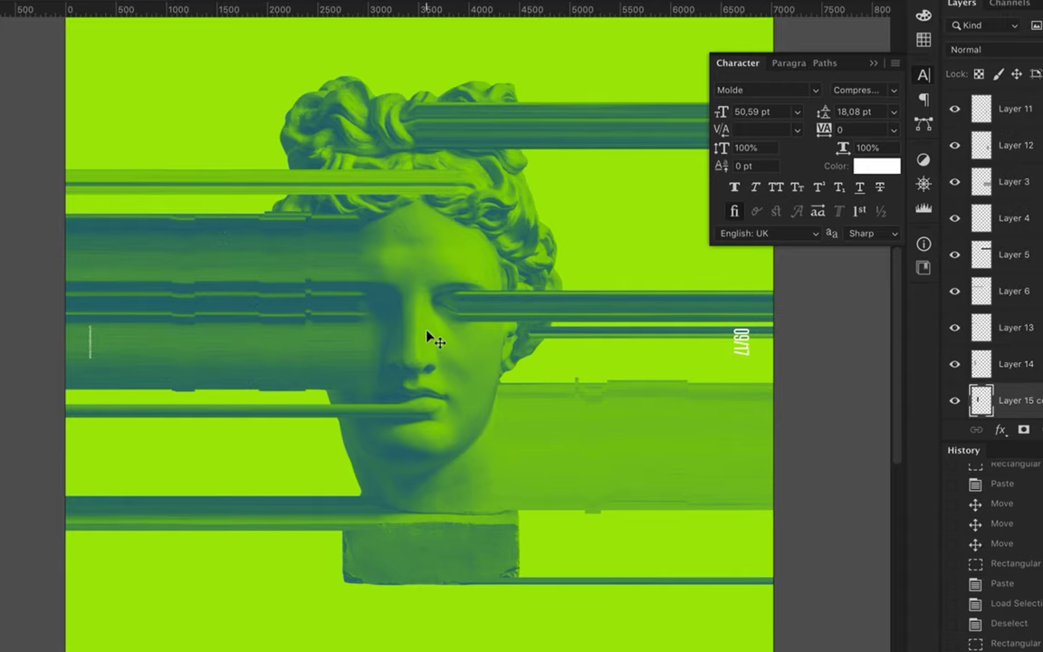
Copy a section of the left streak onto its own layer
left_click_drag(257, 210, 306, 384)
key("ctrl+c")
key("ctrl+v")
scroll(538, 238, "right", 5)
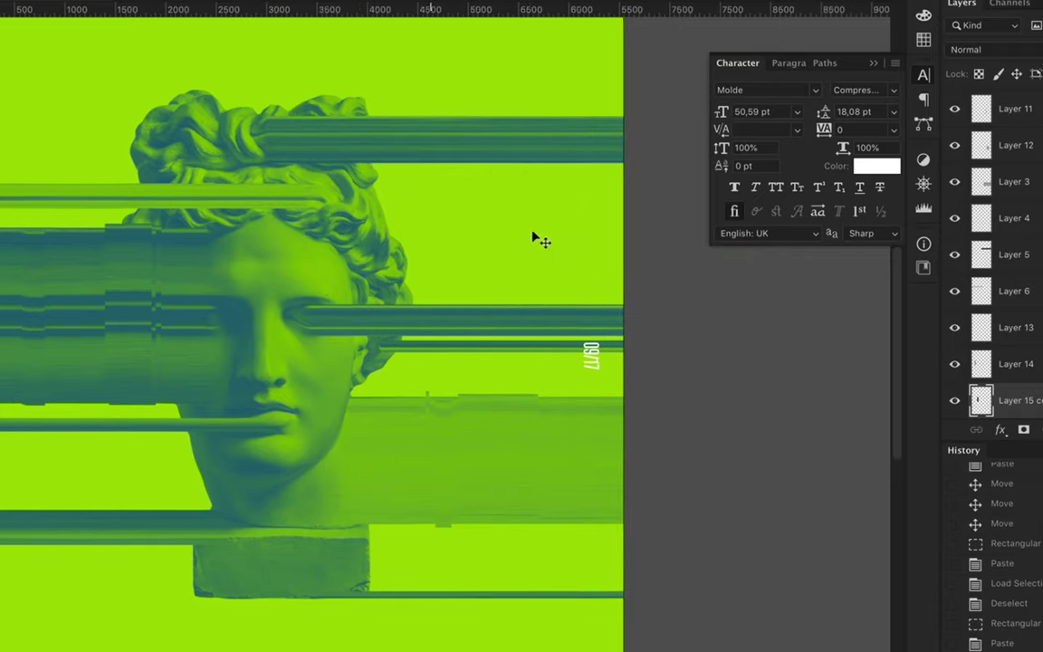
Copy the right end of the streak over the hair and shift it lower
left_click_drag(427, 120, 628, 218)
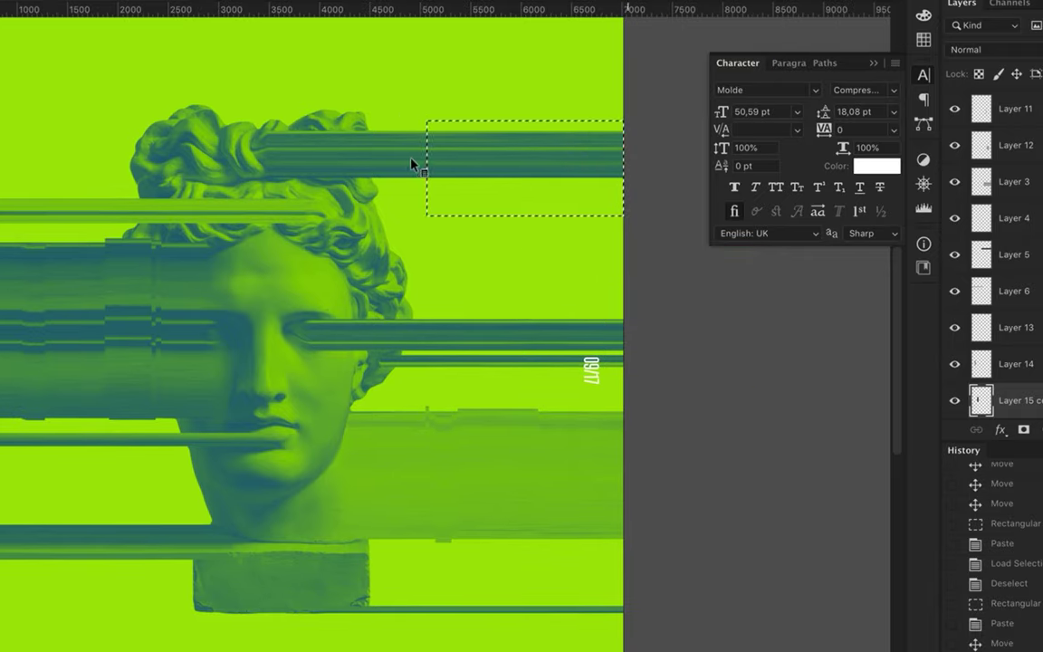
key("ctrl+c")
key("ctrl+v")
left_click_drag(408, 161, 502, 150)
Cut another piece of the top streak onto its own layer
key("m")
left_click_drag(486, 110, 652, 232)
key("Delete")
key("ctrl+v")
key("Delete")
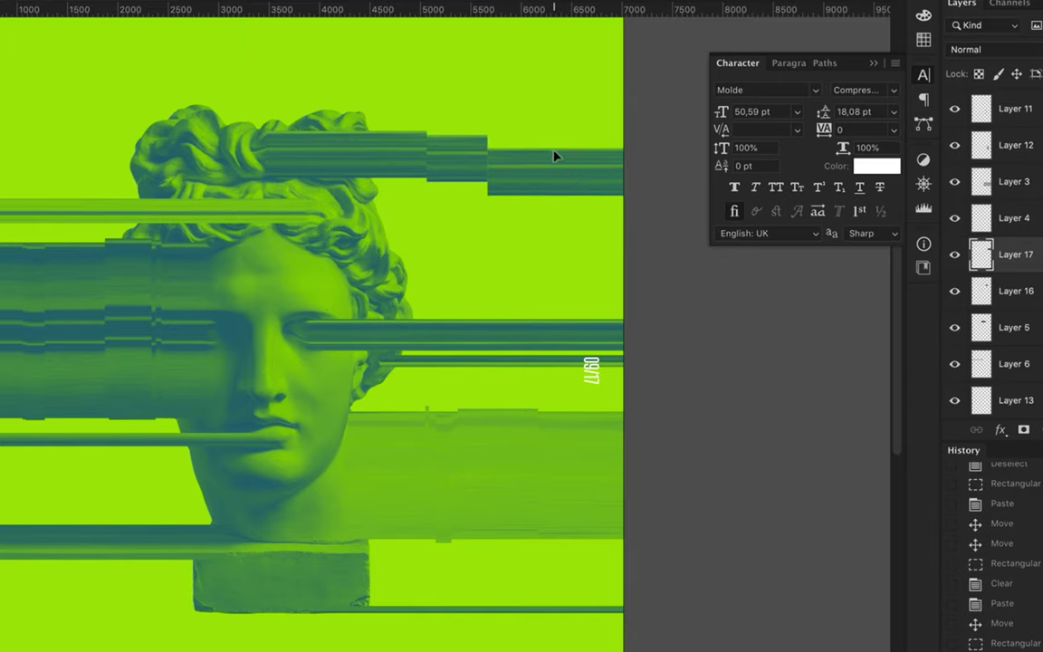
key("ctrl+v")
Split off two narrow slivers at the streak's step and nudge one to the right
mouse_move(506, 106)
left_mouse_down()
mouse_move(510, 194)
mouse_move(520, 181)
left_mouse_up()
key("ctrl+v")
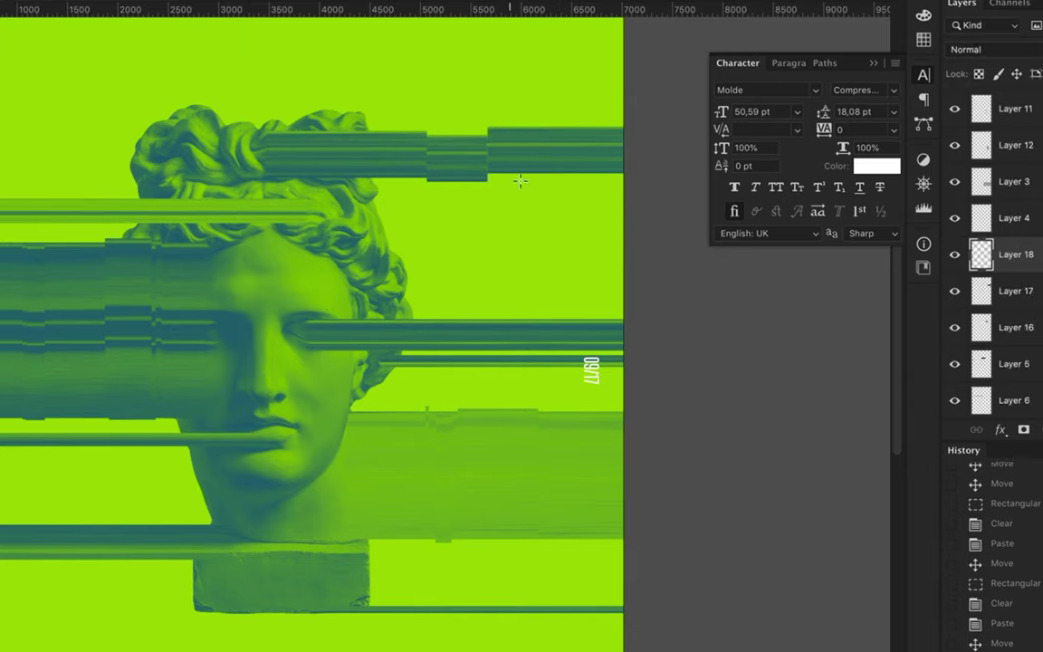
key("m")
left_click_drag(480, 132, 487, 172)
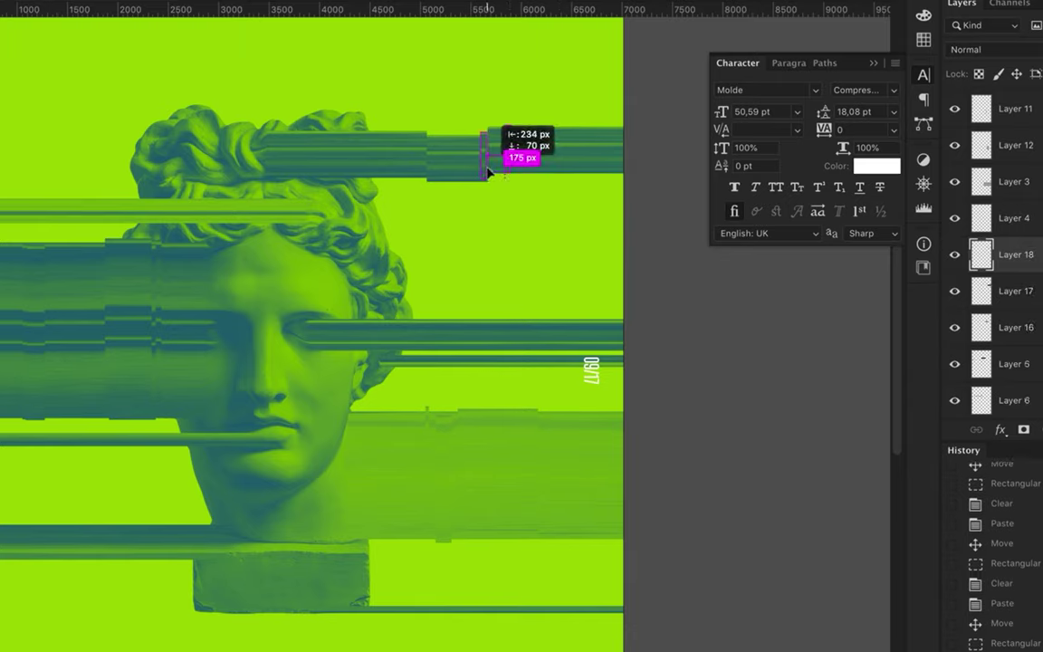
key("ctrl+v")
key("Right")
Copy another piece and a narrow band of the top streak onto new layers
scroll(367, 173, "left", 3)
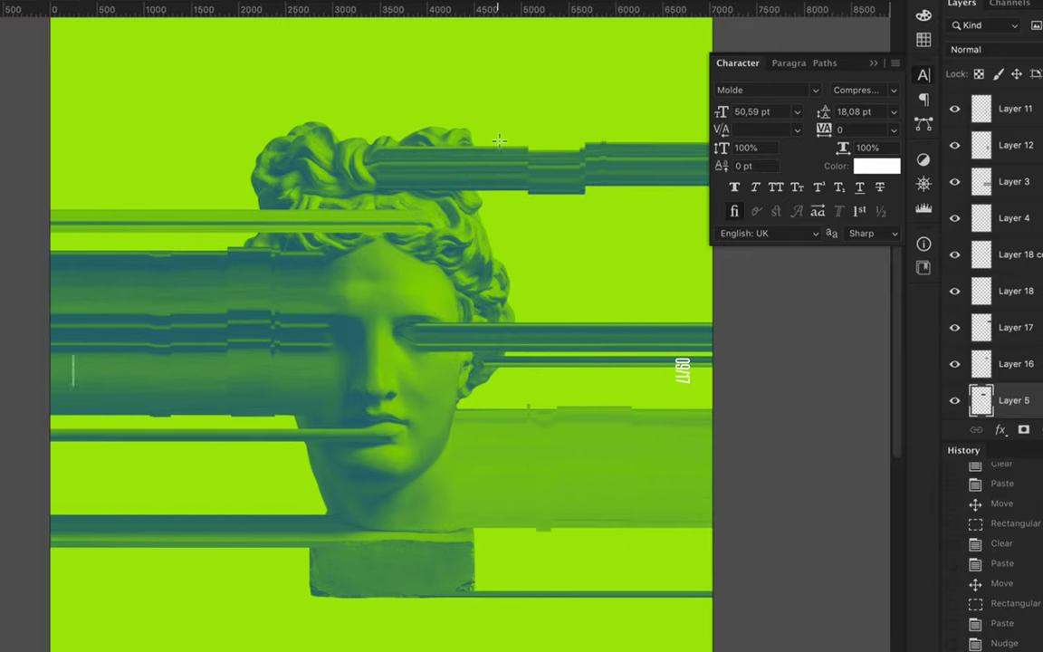
scroll(509, 176, "up", 3)
left_click_drag(494, 276, 503, 273)
key("ctrl+j")
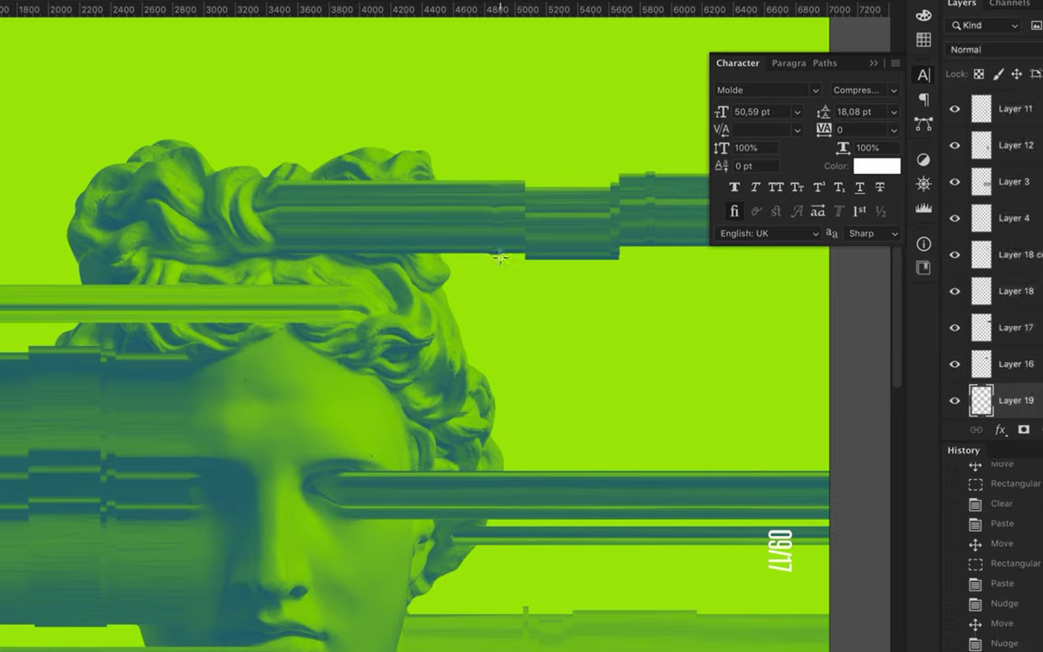
left_click_drag(499, 168, 523, 269)
key("ctrl+c")
key("ctrl+v")
scroll(534, 299, "down", 1)
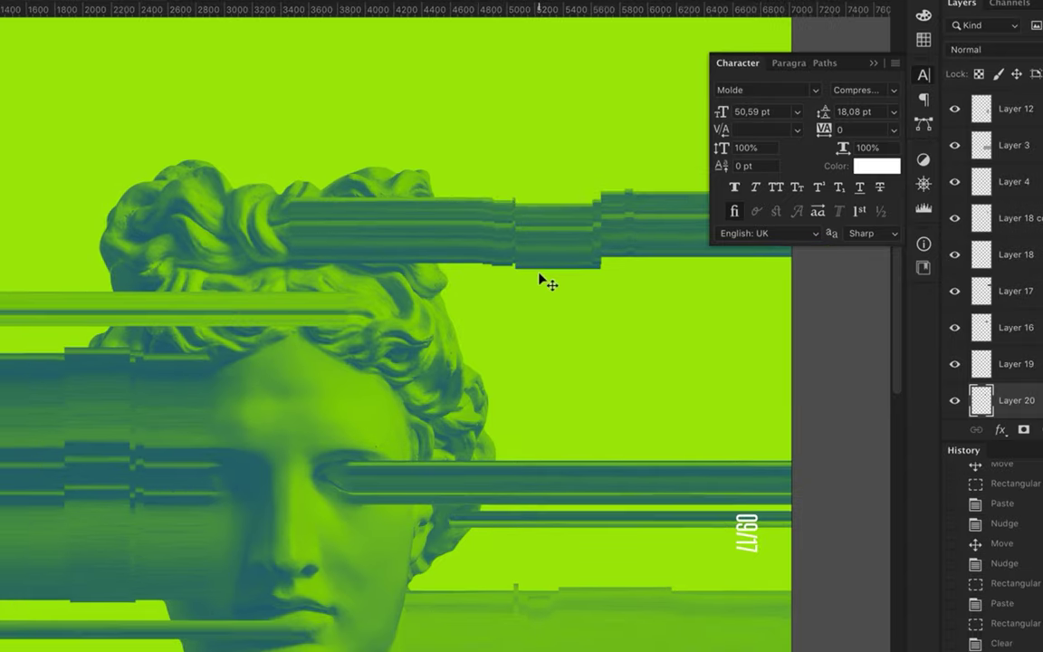
scroll(544, 283, "down", 3)
Copy a tall slice of the band right of the chin, raise it, and widen it to 301 px
left_click_drag(465, 299, 497, 506)
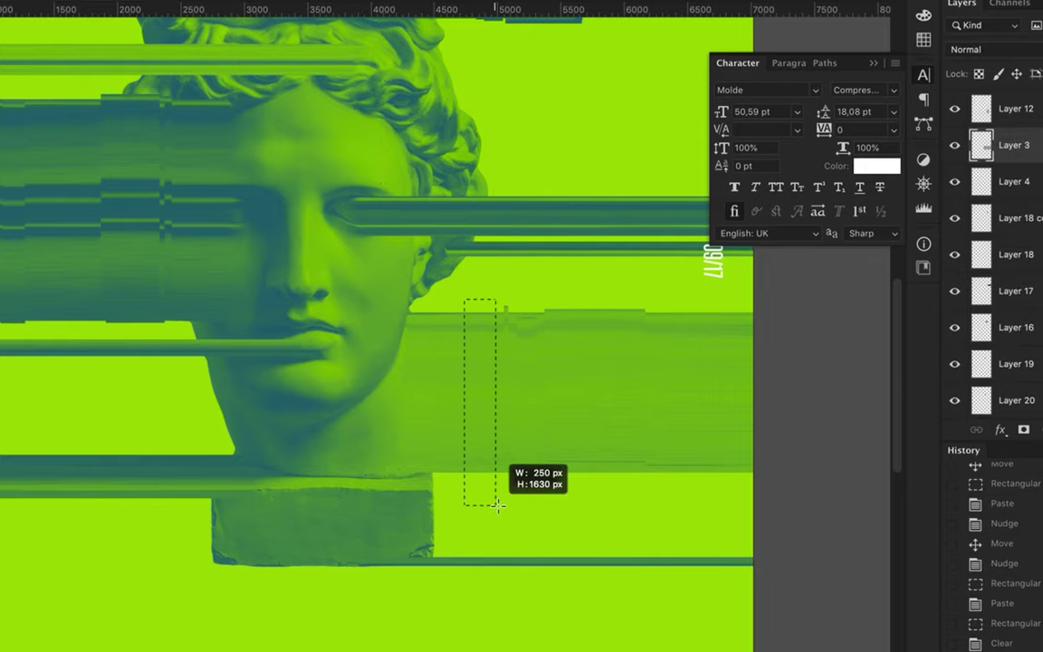
key("ctrl+c")
key("ctrl+v")
mouse_move(492, 443)
left_mouse_down()
mouse_move(493, 414)
mouse_move(493, 510)
left_mouse_up()
scroll(509, 464, "up", 2)
left_click(523, 396)
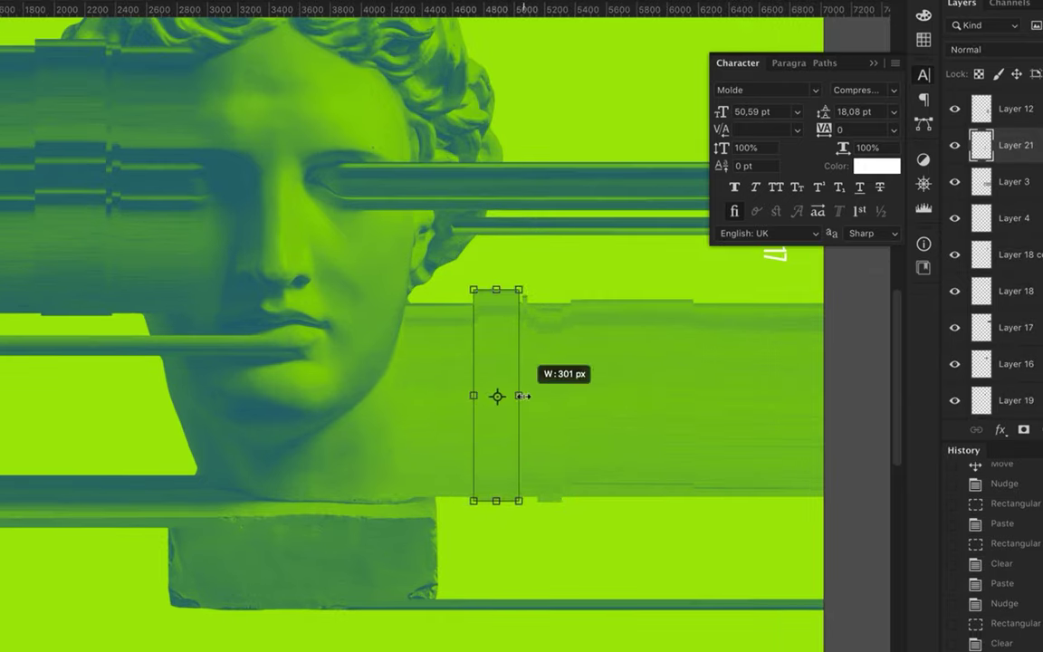
key("Return")
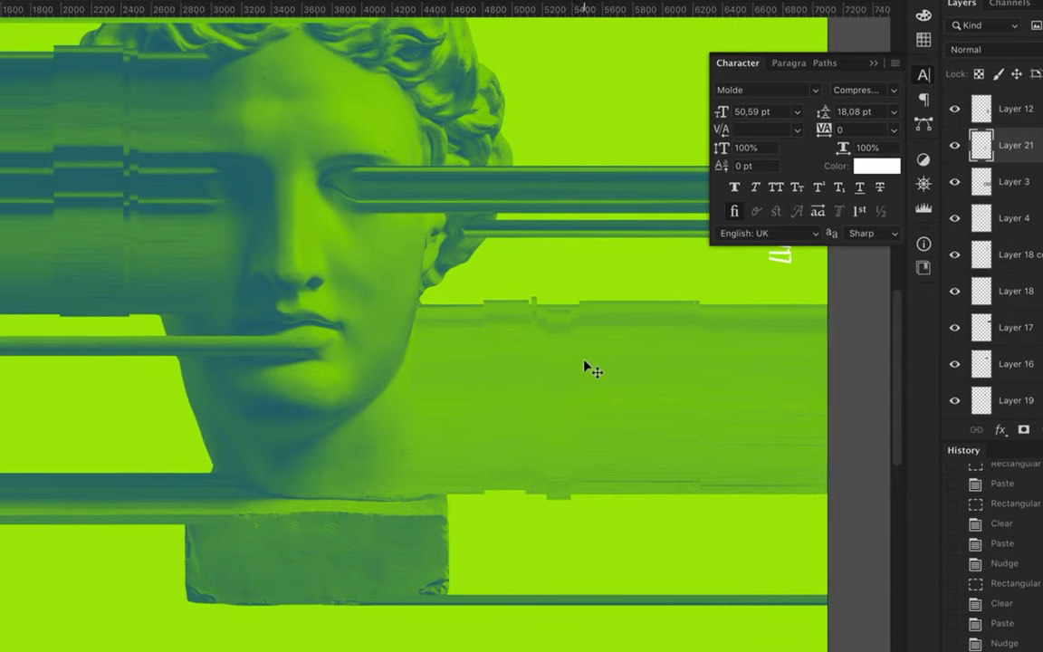
Cut a thin section of the lower-left streak onto its own layer and offset it
scroll(589, 368, "up", 1)
scroll(558, 456, "down", 3)
scroll(390, 456, "up", 2)
scroll(269, 453, "up", 2)
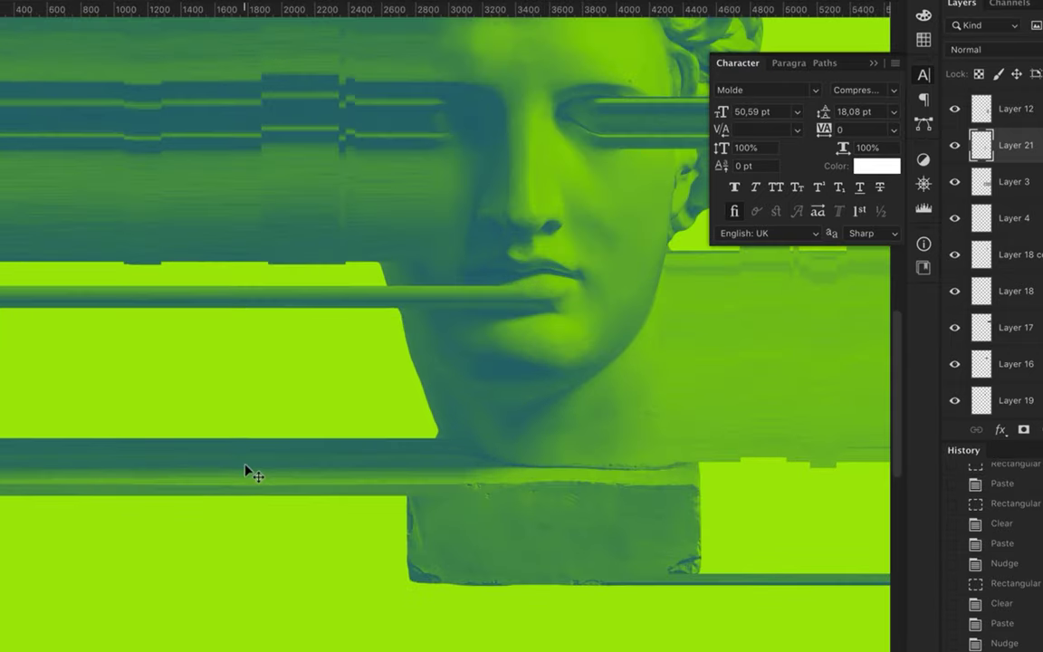
left_click(244, 470)
key("m")
left_click_drag(179, 418, 189, 518)
key("ctrl+x")
key("ctrl+v")
left_click_drag(184, 469, 175, 460)
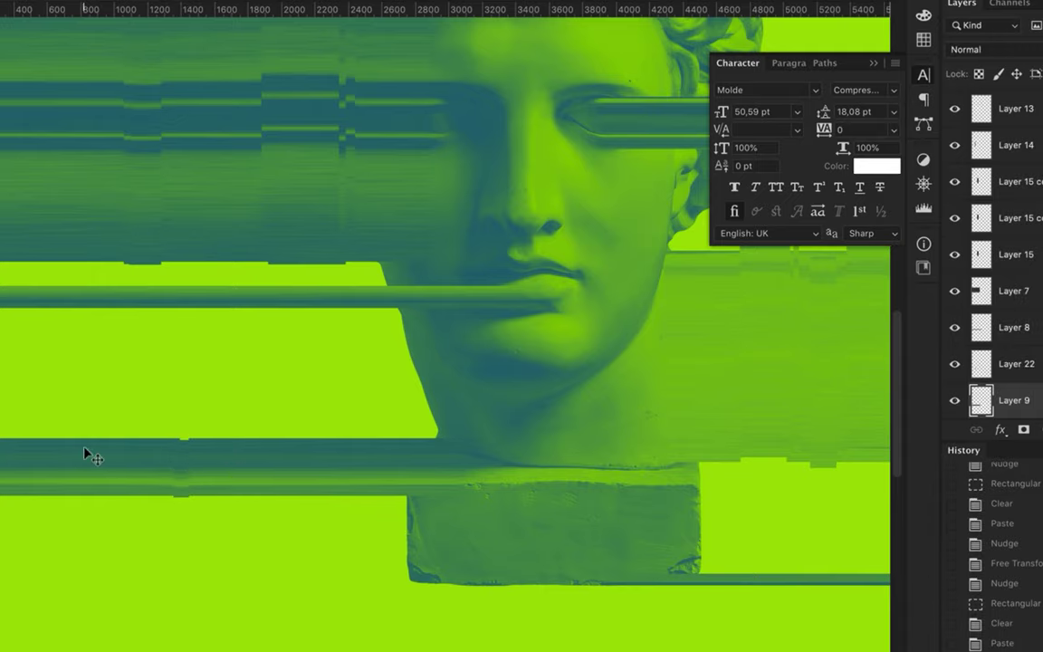
Cut another lower-left streak section onto its own layer and nudge it up
scroll(87, 455, "left", 3)
left_click_drag(291, 563, 262, 500)
key("ctrl+x")
key("ctrl+v")
key("Up")
key("Up")
key("Up")
Cut two more streak sections, nudging them into and out of line, then zoom out
key("m")
mouse_move(286, 431)
left_mouse_down()
mouse_move(198, 531)
mouse_move(228, 447)
mouse_move(267, 532)
mouse_move(262, 525)
left_mouse_up()
key("ctrl+x")
key("ctrl+v")
key("ctrl+x")
key("ctrl+v")
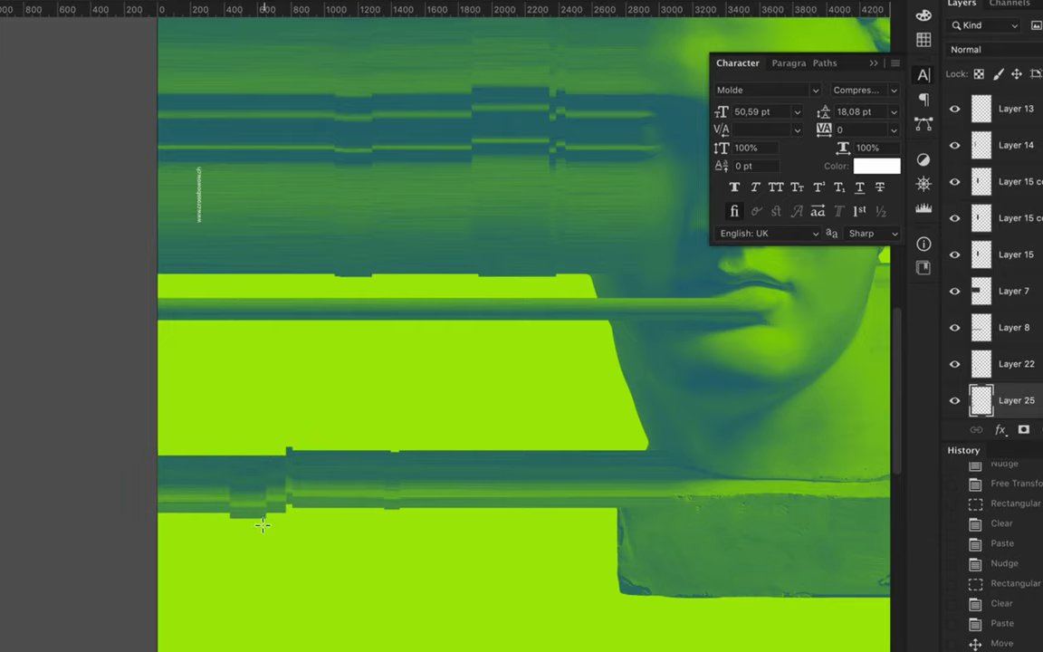
key("ctrl+minus")
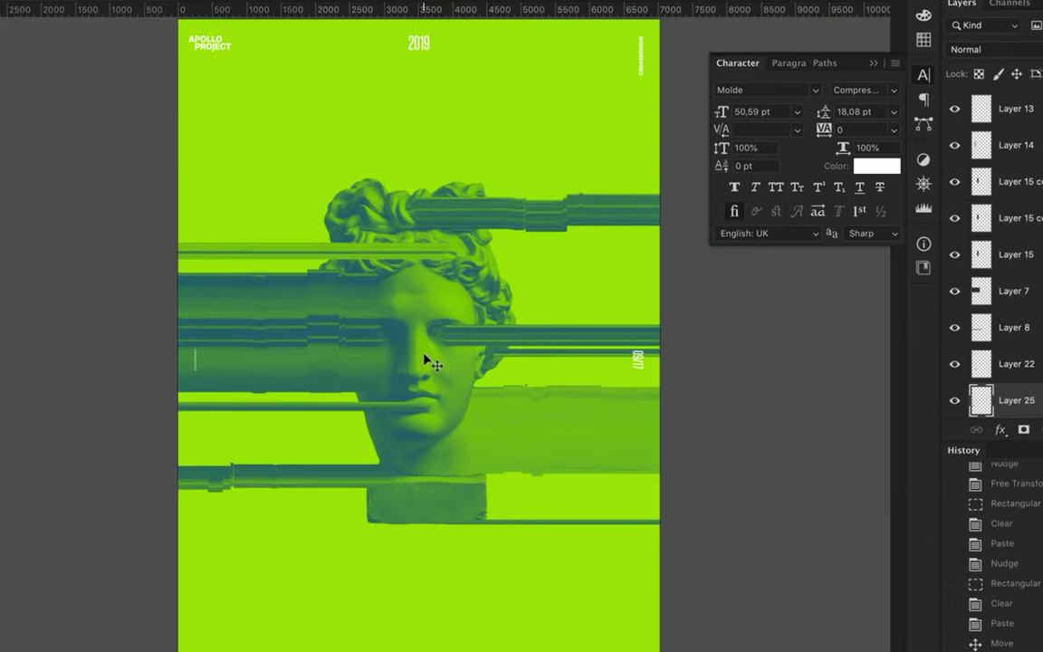
Copy a short section of the thin strip beside the base and nudge it out of line
scroll(572, 310, "up", 3)
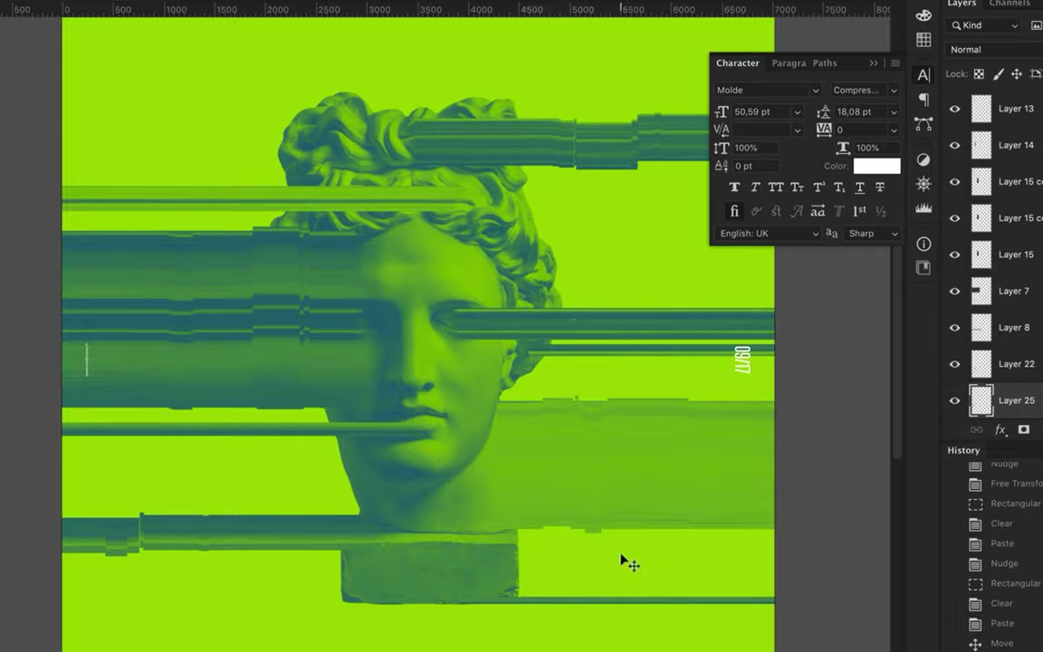
scroll(675, 559, "up", 3)
left_click(674, 560)
key("m")
left_click_drag(486, 531, 729, 600)
key("ctrl+c")
key("ctrl+v")
left_click_drag(725, 549, 549, 562)
key("Delete")
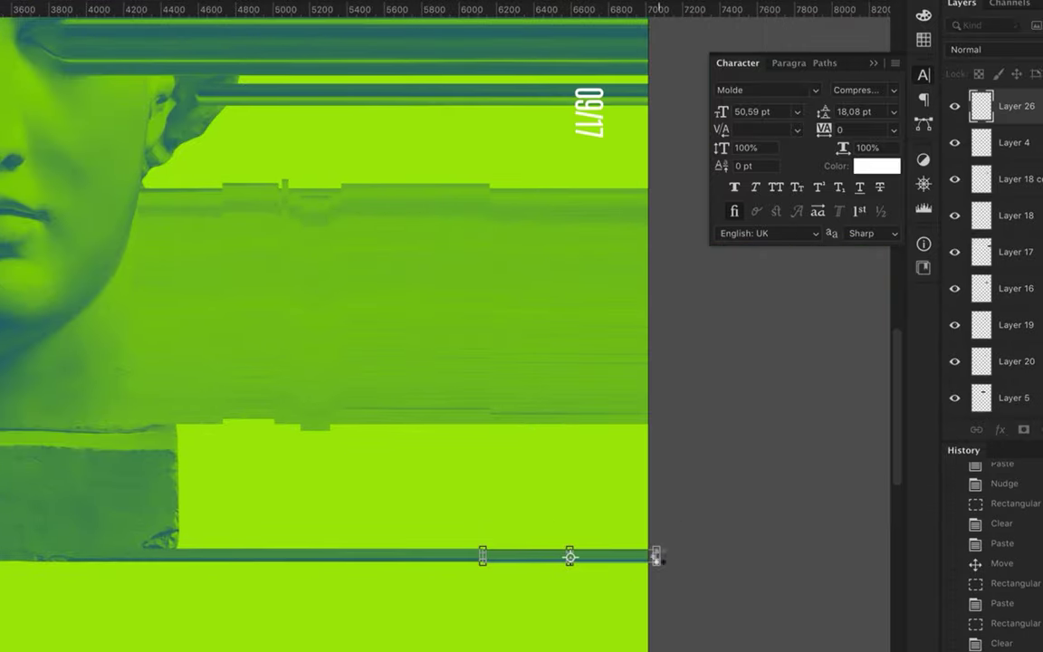
key("ctrl+v")
Copy a thin slice of the strip onto a new layer and offset it
scroll(367, 536, "up", 3)
mouse_move(352, 456)
left_mouse_down()
mouse_move(355, 494)
mouse_move(419, 507)
left_mouse_up()
key("ctrl+v")
key("ctrl+c")
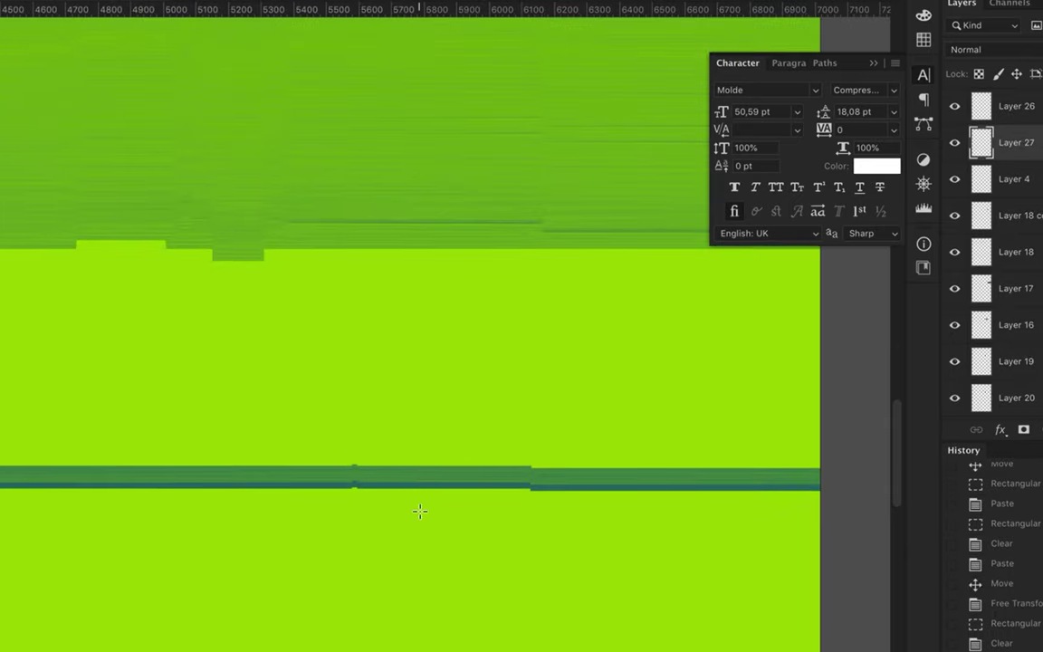
left_click(652, 204)
key("alt+bracketleft")
key("ctrl+c")
key("ctrl+v")
Copy another short piece of the strip, nudge it out of line, and zoom out
left_click_drag(427, 448, 470, 499)
key("ctrl+c")
key("Return")
key("alt+bracketleft")
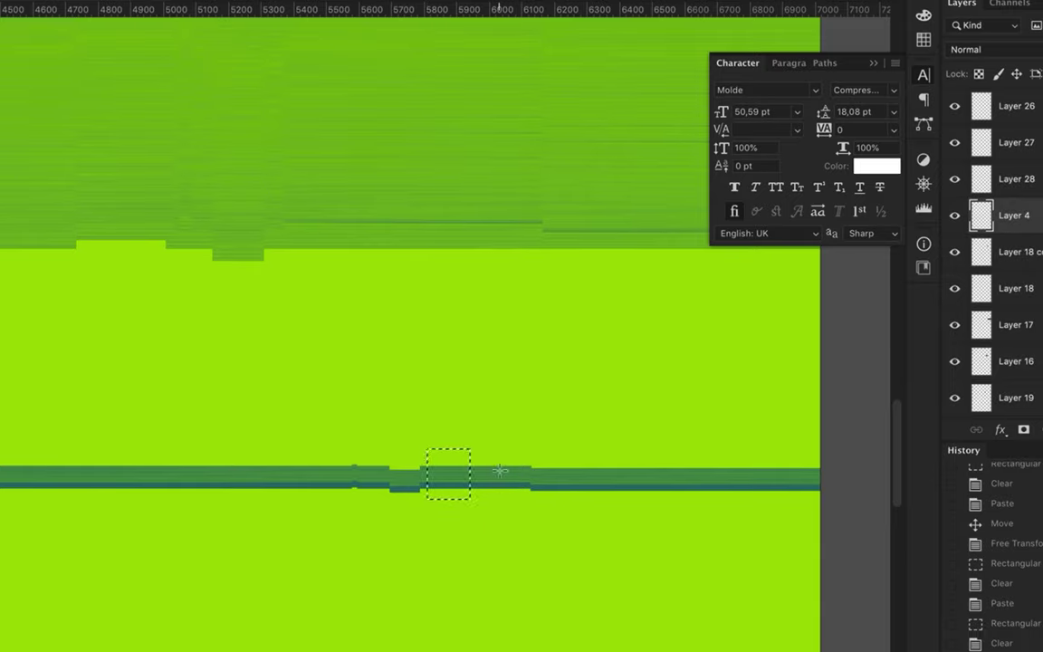
key("ctrl+c")
key("ctrl+v")
key("ctrl+minus")
key("ctrl+minus")
key("ctrl+minus")
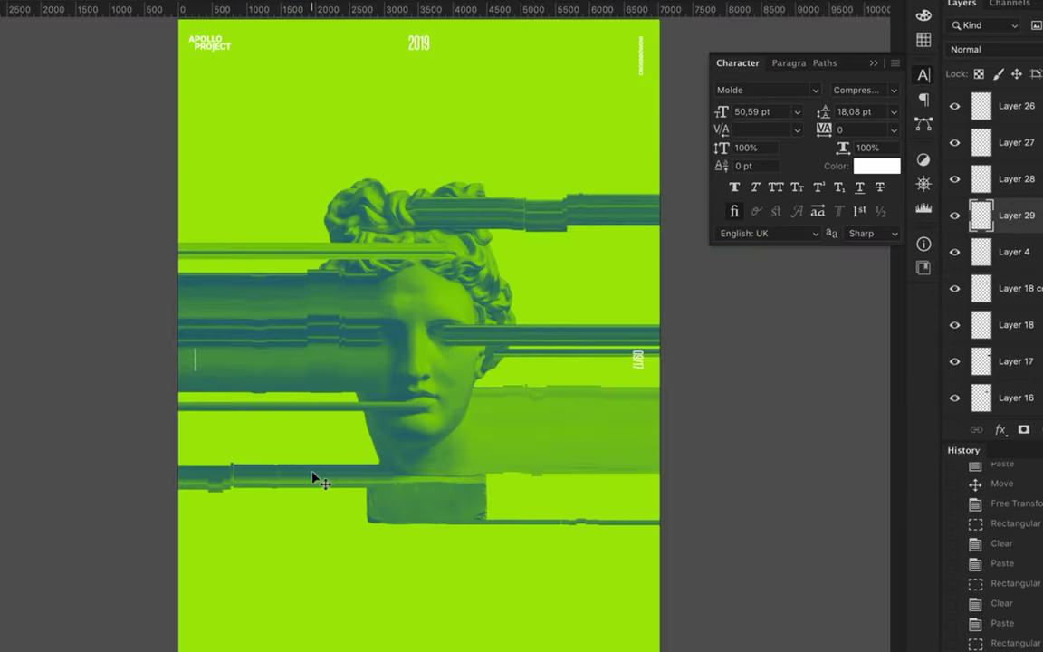
scroll(281, 317, "up", 4)
Copy a block of the upper-left band onto a new layer and shift it slightly up
scroll(282, 317, "up", 1)
key("m")
left_click_drag(36, 221, 324, 364)
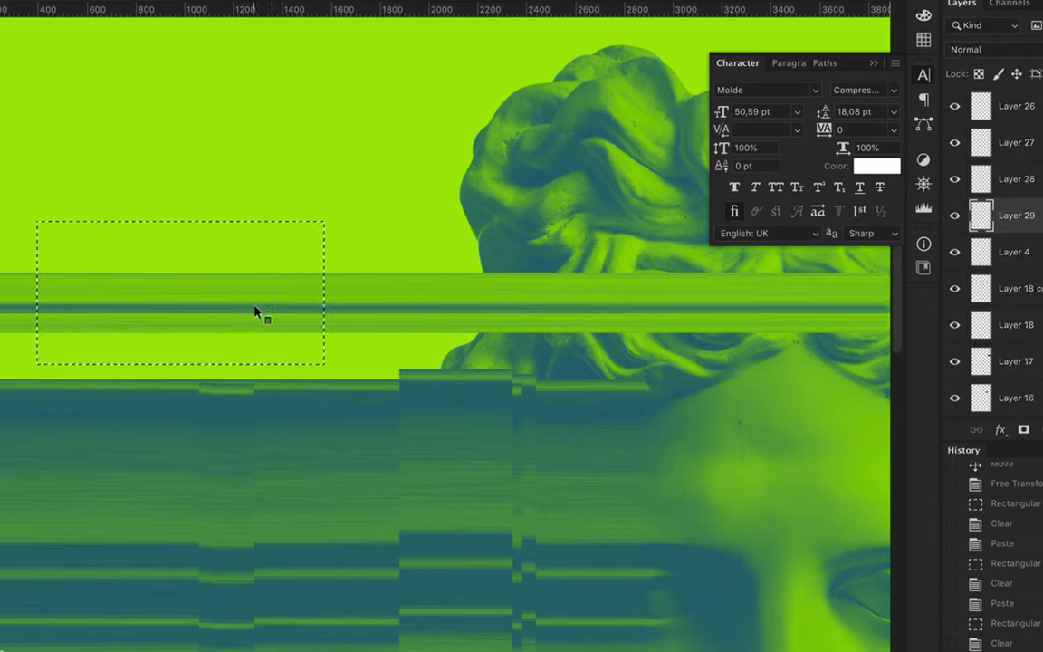
key("alt+comma")
key("ctrl+c")
key("ctrl+v")
mouse_move(252, 305)
left_mouse_down()
mouse_move(265, 284)
mouse_move(266, 334)
left_mouse_up()
key("ctrl+c")
key("ctrl+v")
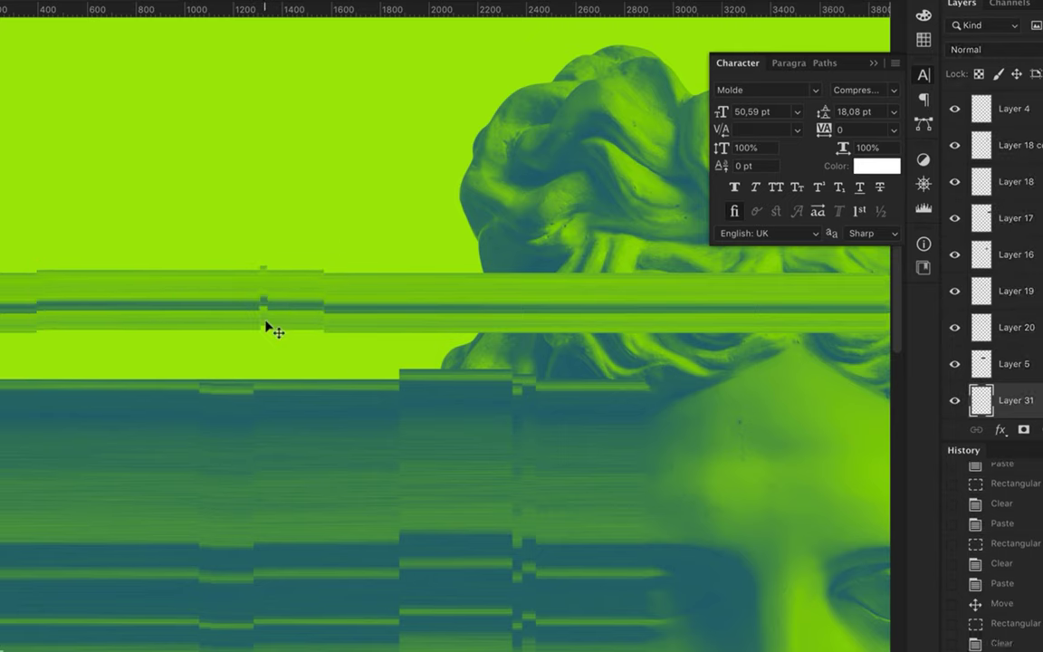
Copy a narrow vertical slice of the band and nudge it upward
key("m")
left_click_drag(211, 252, 266, 345)
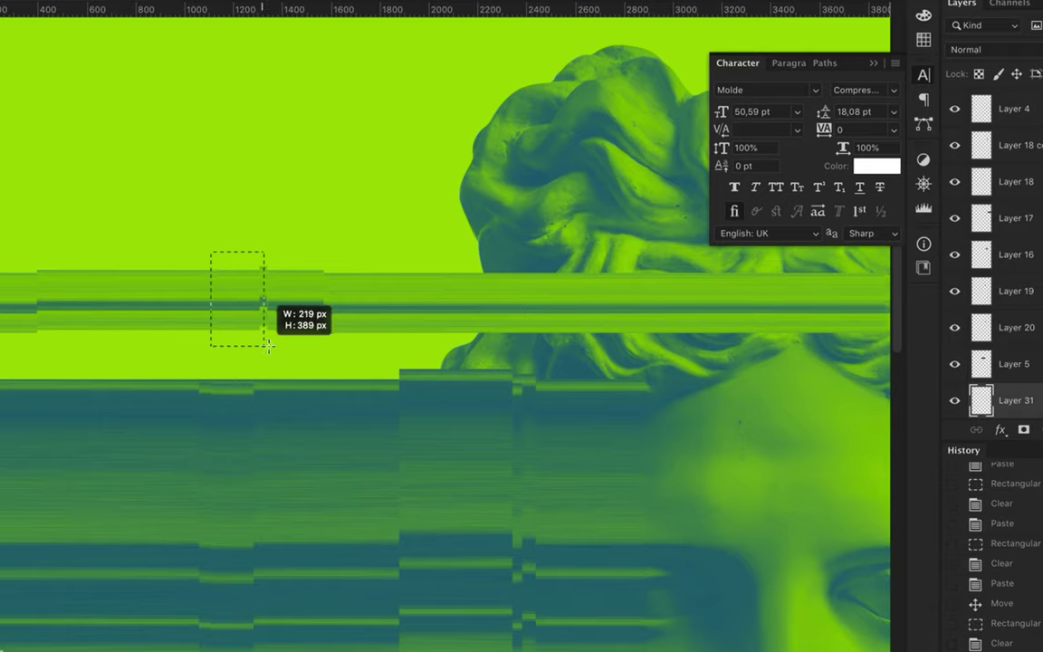
key("ctrl+c")
key("ctrl+v")
key("ctrl+shift+Up")
key("ctrl+shift+Up")
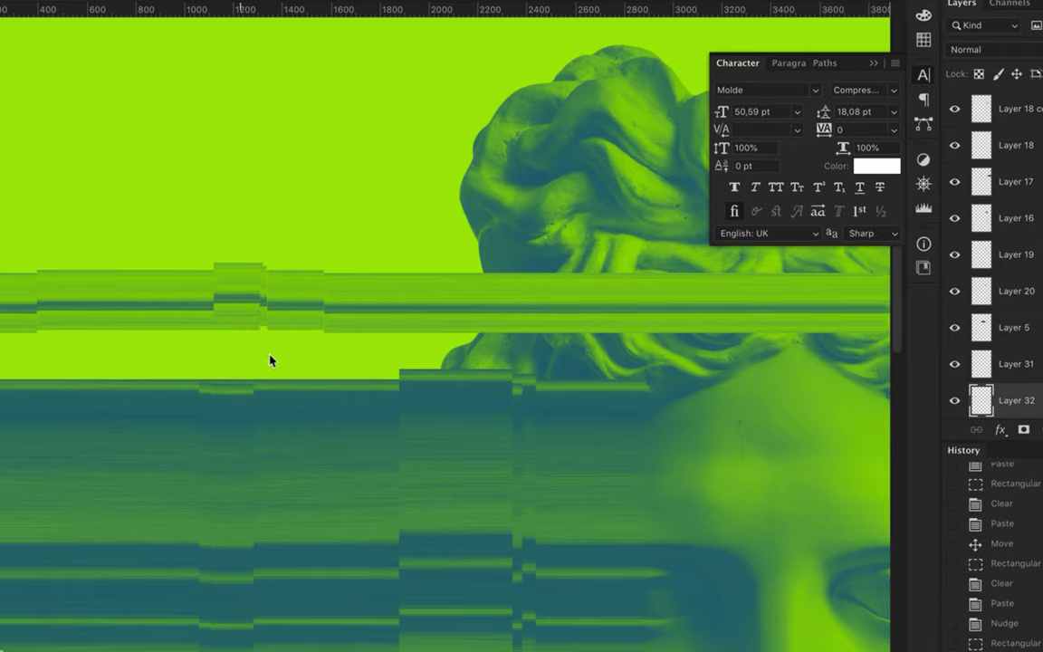
scroll(201, 319, "left", 5)
Copy two more thin slices of the band onto new layers
left_click_drag(291, 265, 301, 351)
key("ctrl+c")
key("Return")
key("ctrl+v")
left_click_drag(301, 275, 324, 356)
key("ctrl+c")
key("Return")
key("ctrl+v")
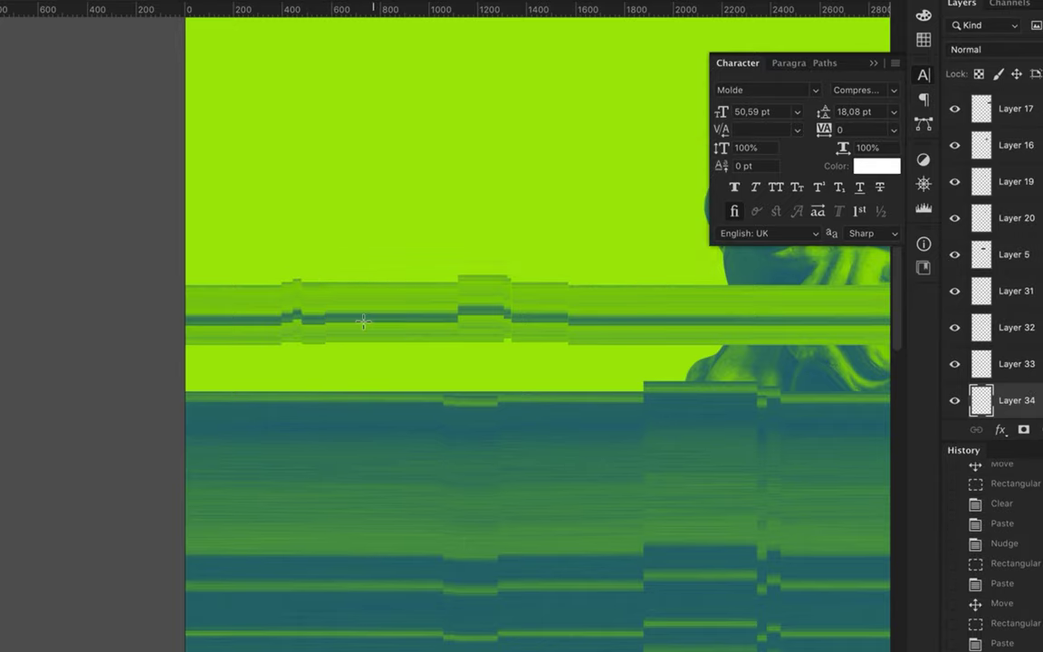
Select a slice of the lower-left band
scroll(469, 186, "down", 3)
scroll(472, 179, "down", 5)
scroll(338, 426, "up", 3)
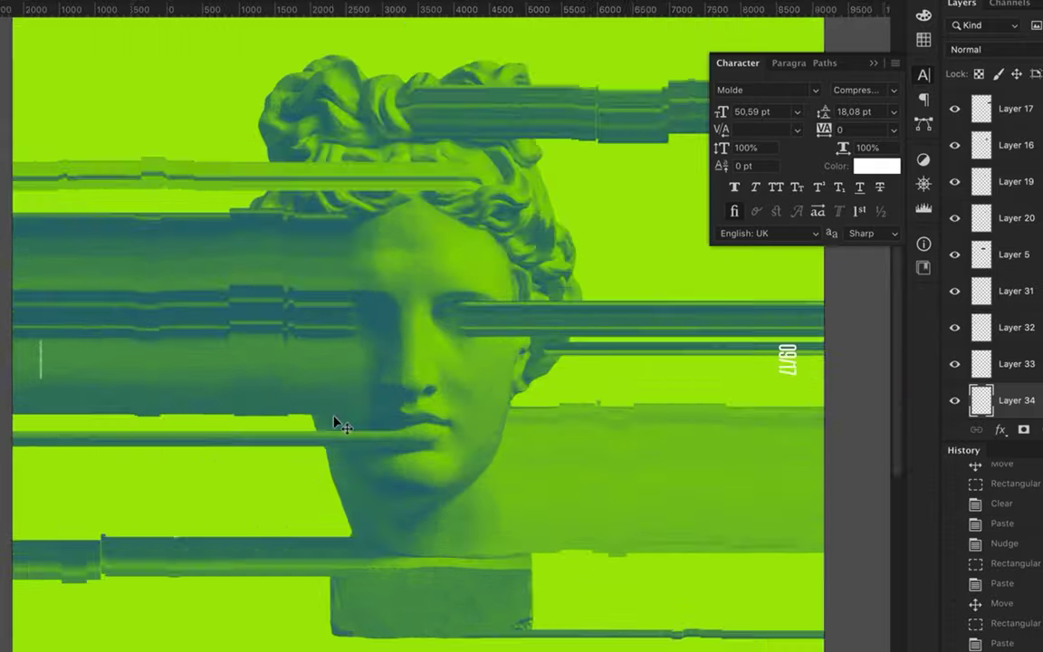
scroll(319, 427, "up", 2)
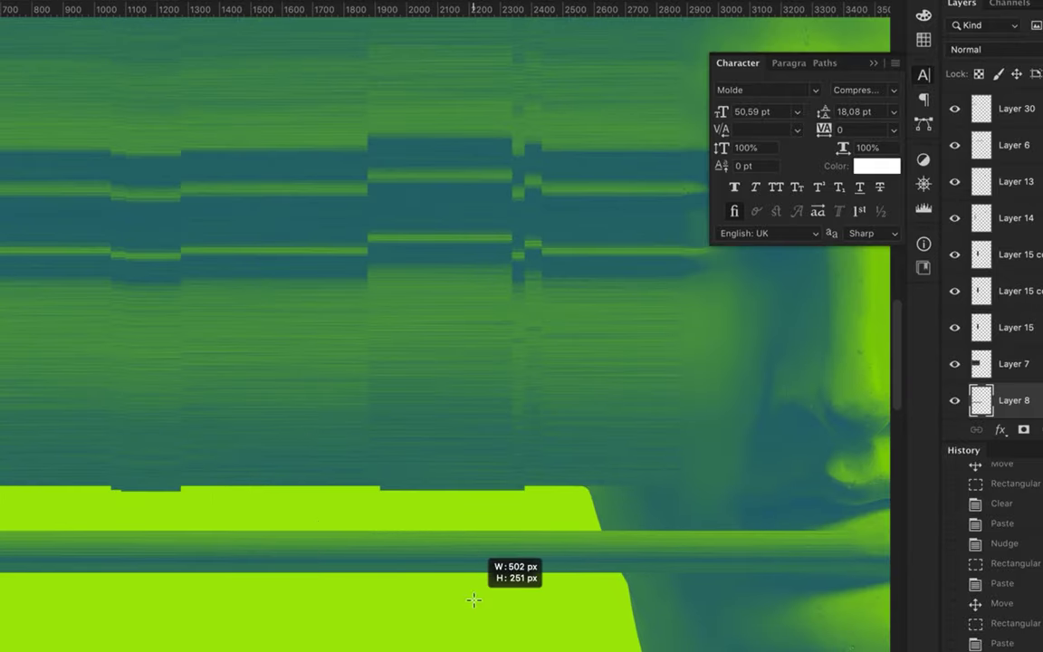
left_click_drag(474, 600, 312, 528)
Copy two slices of the lower band to new layers and nudge one upward
key("ctrl+c")
key("ctrl+v")
key("ctrl+c")
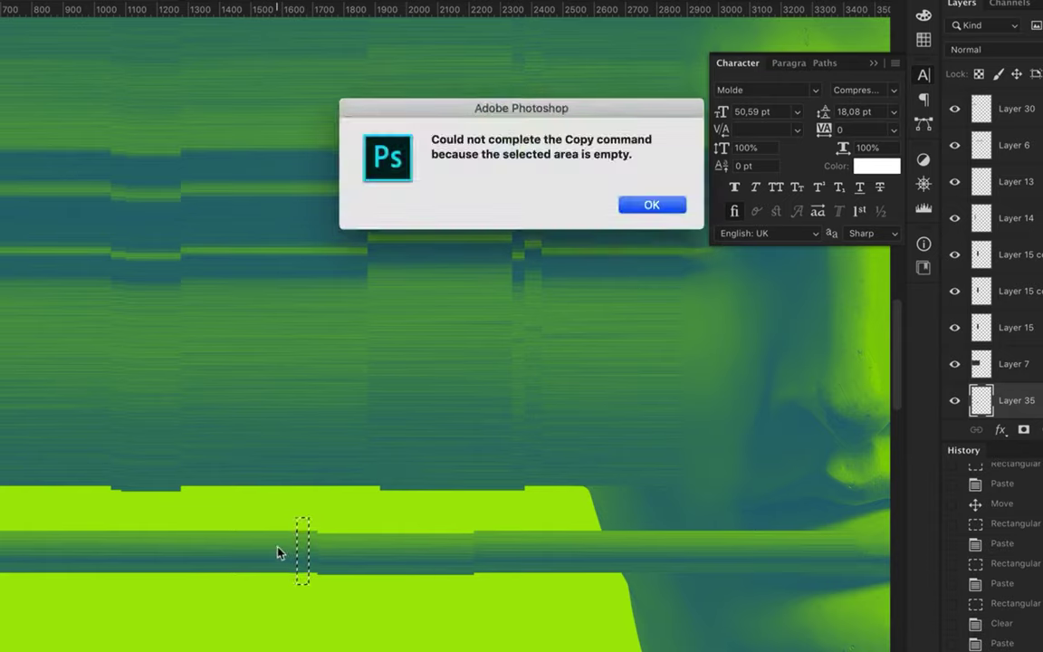
key("Return")
key("ctrl+v")
key("Up")
Copy a narrow band slice to a new layer, nudge it right, and clear part of the band
key("m")
left_click_drag(270, 523, 298, 584)
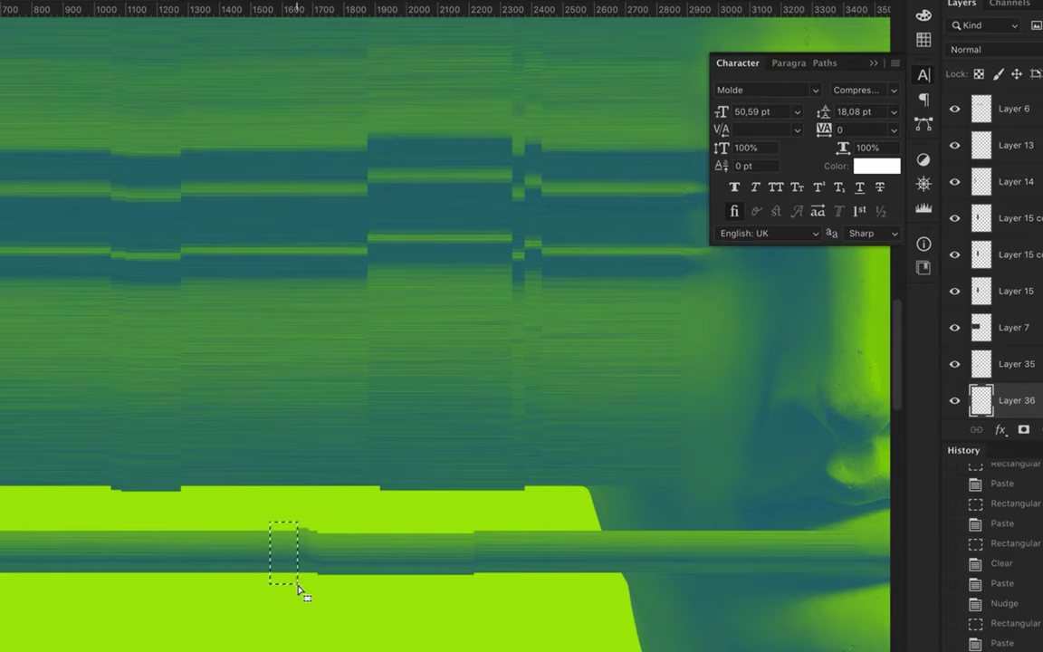
key("ctrl+c")
key("ctrl+v")
key("Right")
key("ctrl+v")
key("Delete")
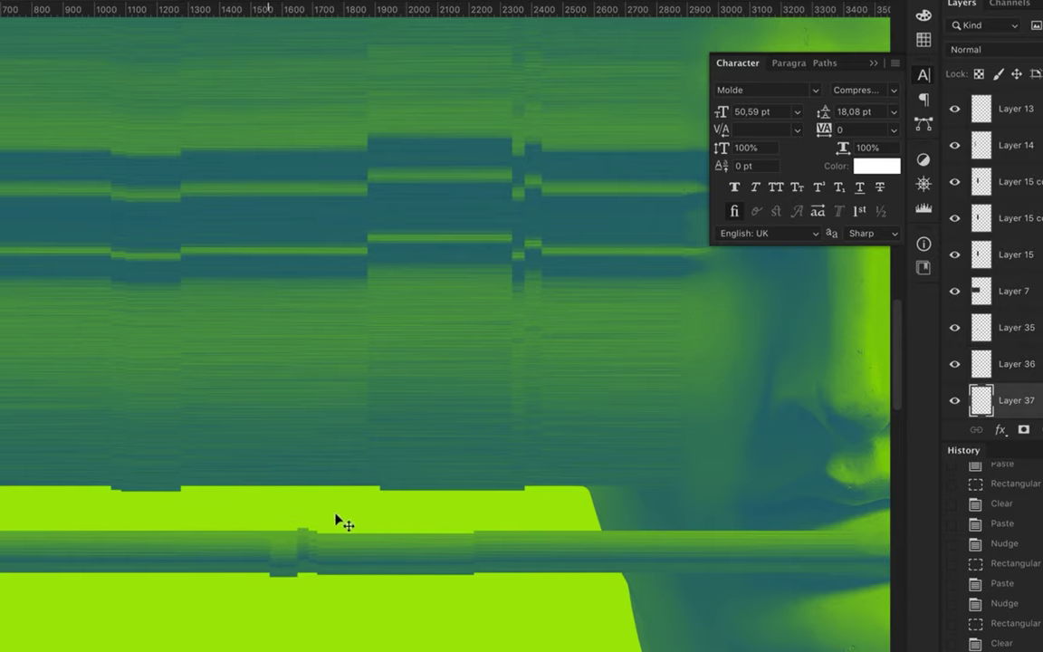
Clear and offset thin slices further right along the band, nudging the copies right
scroll(299, 462, "left", 3)
key("ctrl+v")
key("Right")
left_click_drag(385, 542, 388, 616)
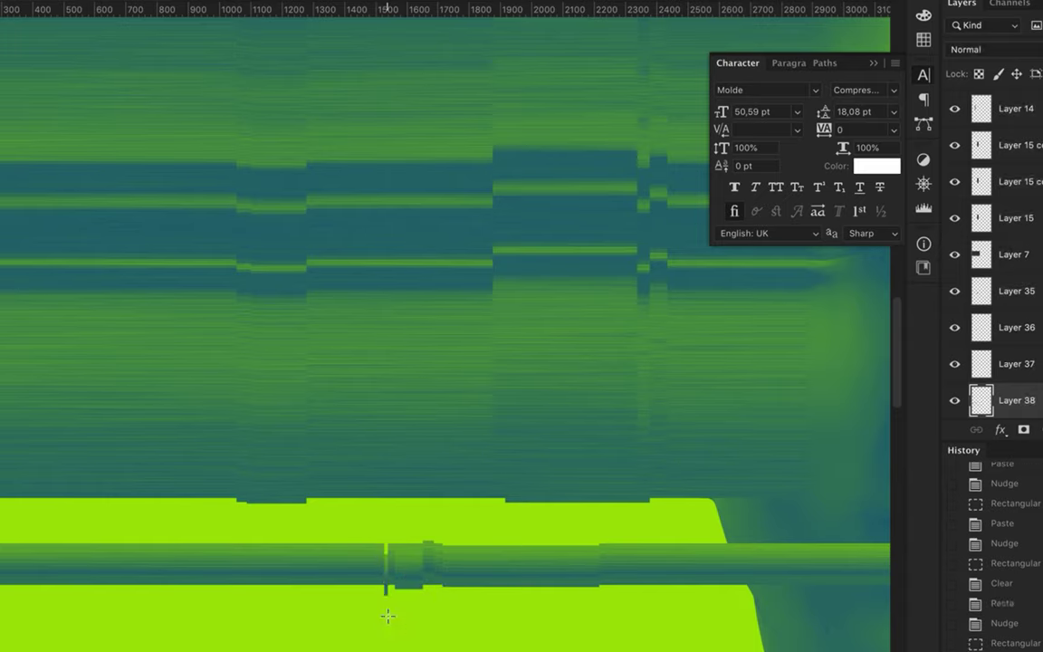
key("Delete")
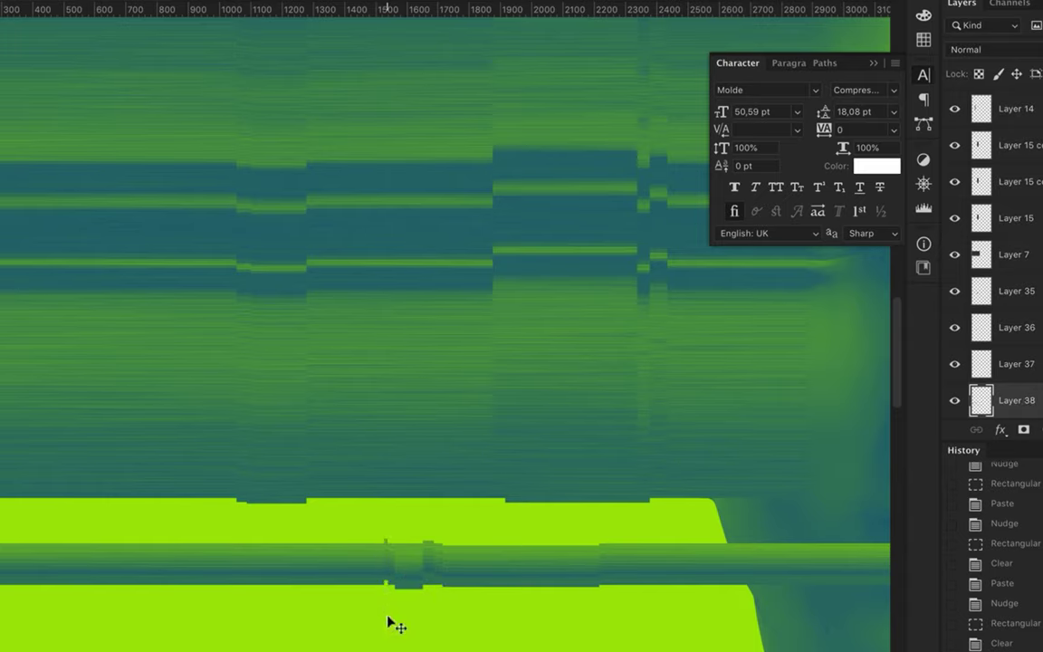
left_click_drag(473, 541, 484, 609)
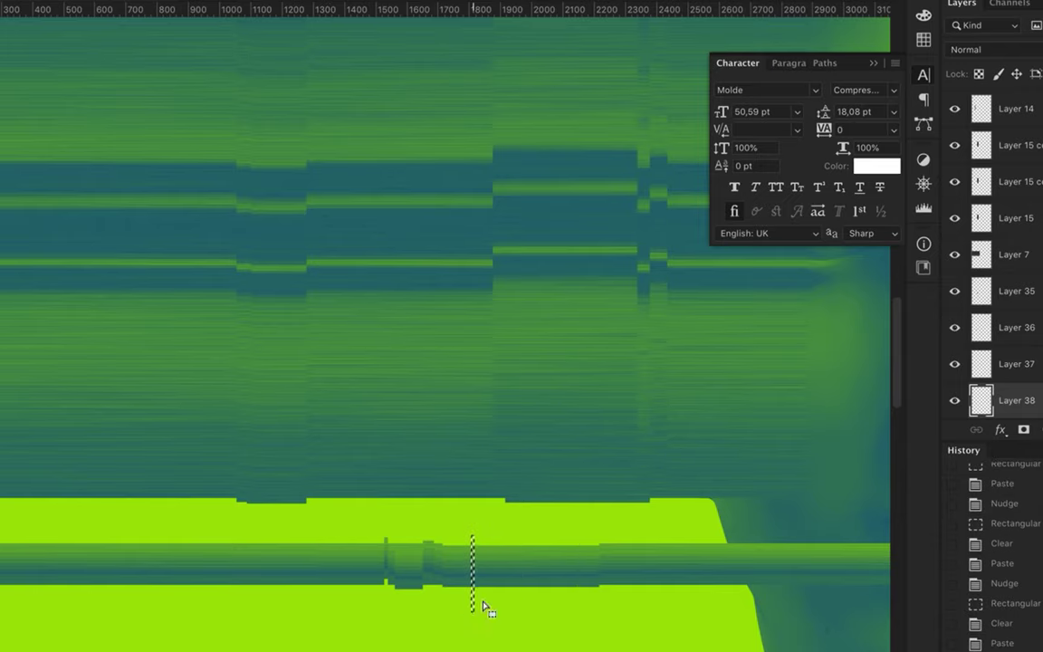
key("ctrl+v")
key("Right")
Copy a larger section of the band to a new layer and nudge it down
scroll(547, 538, "left", 5)
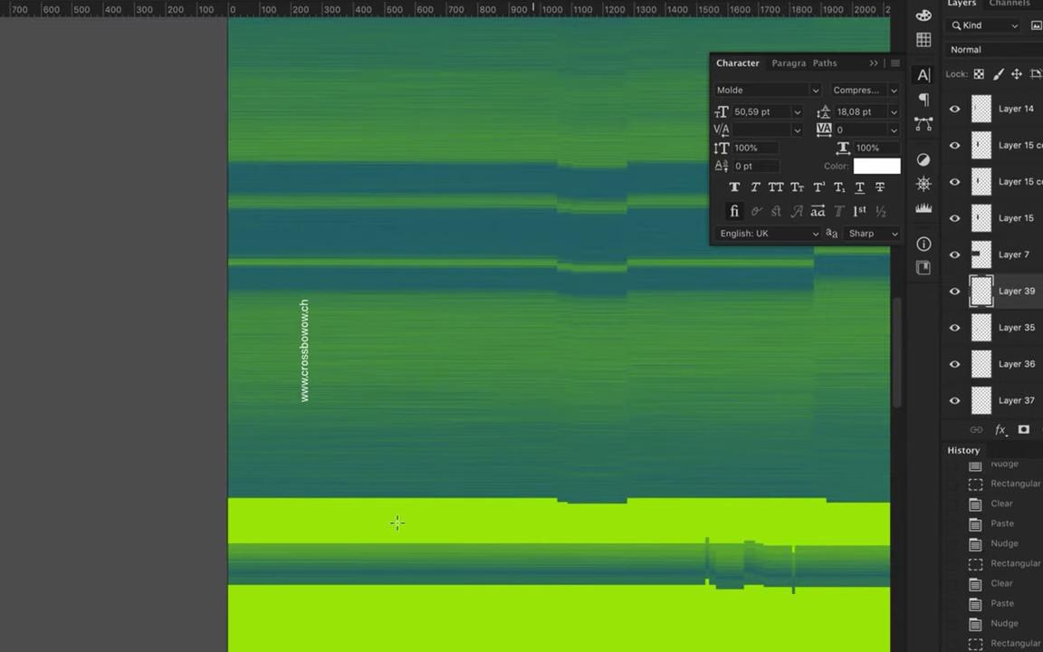
left_click_drag(391, 522, 594, 650)
key("ctrl+c")
key("Return")
key("ctrl+v")
key("Down")
Copy two more narrow slices near the band's right end and shift them down
mouse_move(525, 539)
left_mouse_down()
mouse_move(537, 609)
mouse_move(557, 615)
left_mouse_up()
key("ctrl+c")
key("ctrl+v")
left_click_drag(559, 531, 597, 600)
key("ctrl+c")
key("ctrl+v")
key("Down")
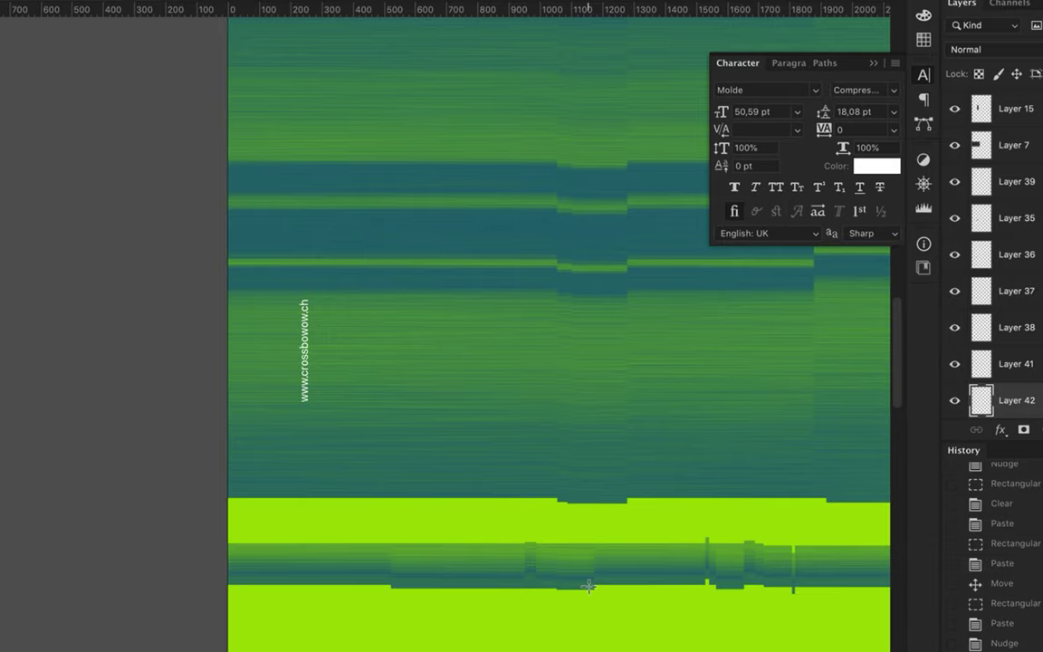
scroll(584, 587, "down", 3)
scroll(584, 587, "down", 3)
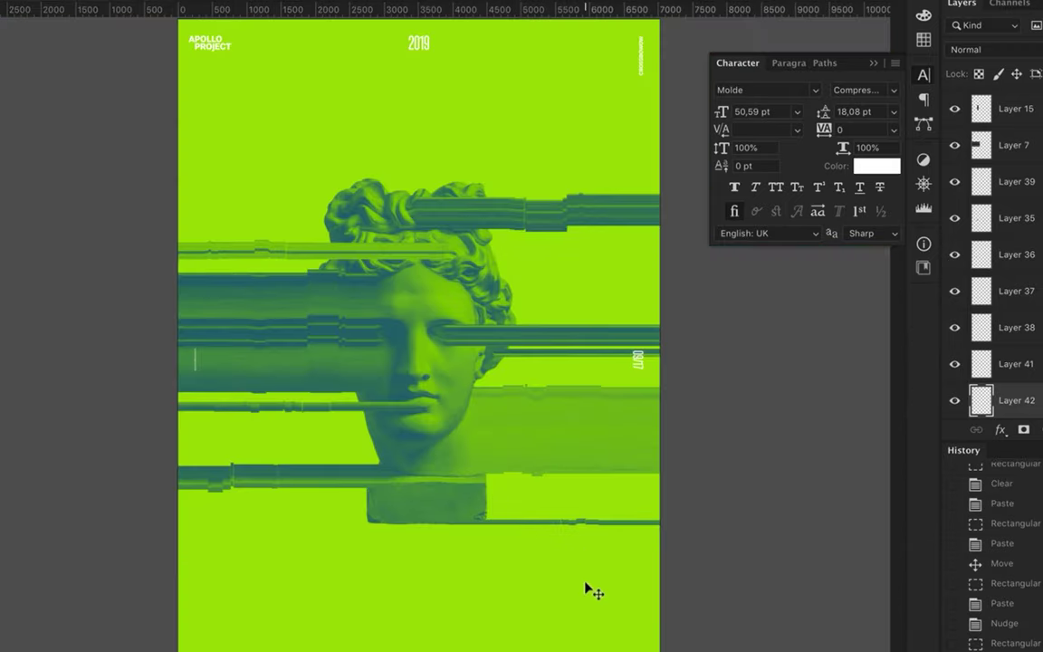
Copy a block of the eye bar to a new layer and raise it above the bar
scroll(473, 308, "up", 2)
scroll(517, 340, "up", 2)
left_click_drag(350, 260, 472, 354)
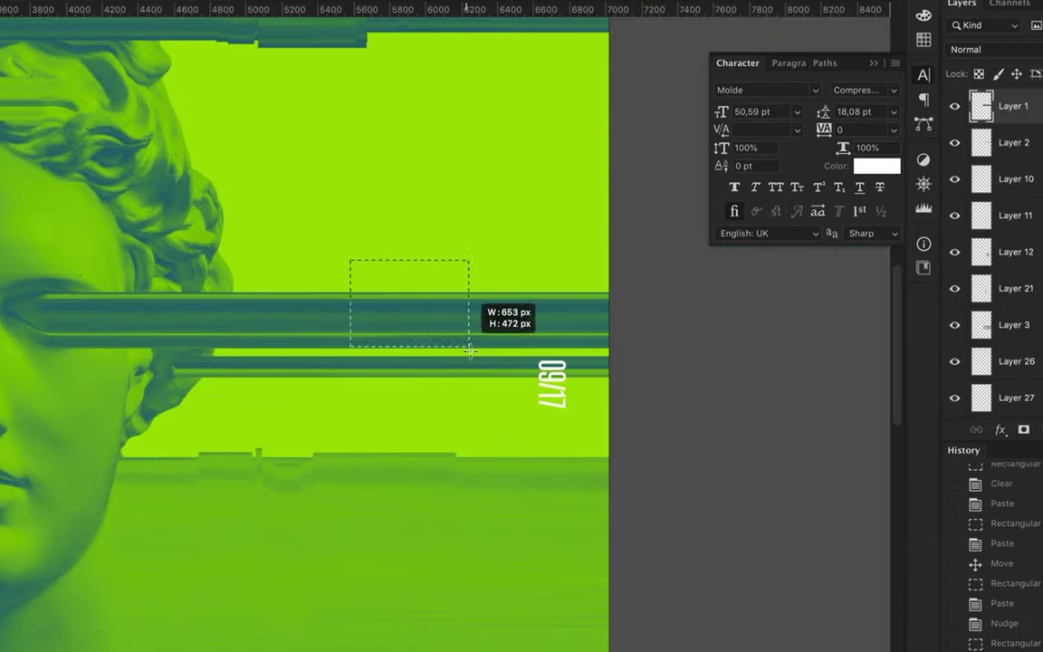
key("ctrl+c")
key("ctrl+v")
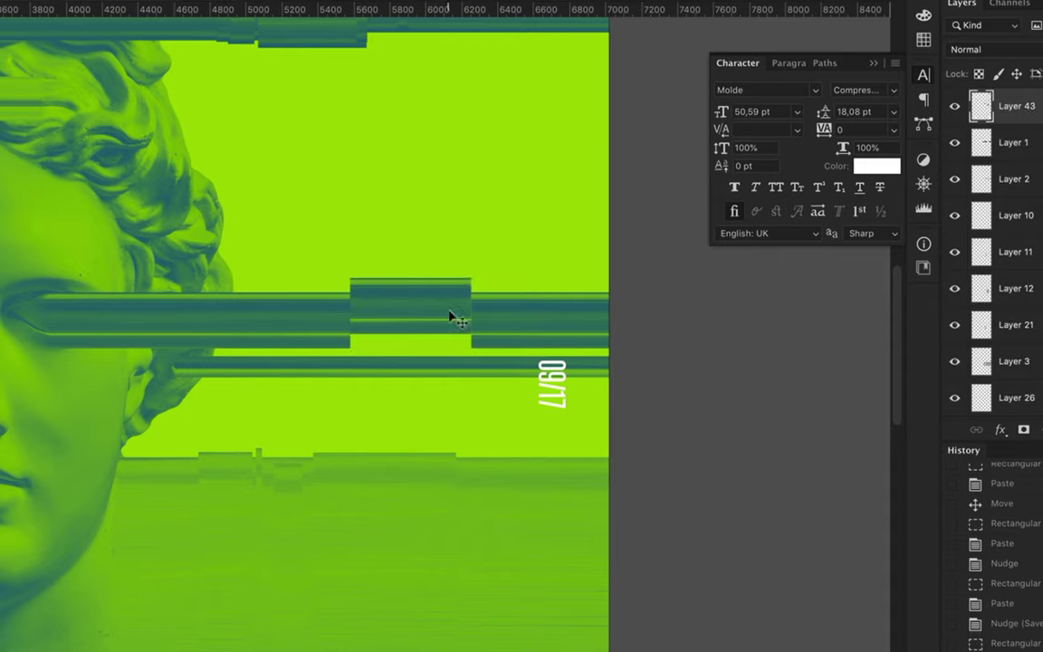
left_click_drag(454, 314, 452, 332)
Copy a thin slice of the eye bar from its layer and offset it
left_click_drag(480, 279, 488, 359)
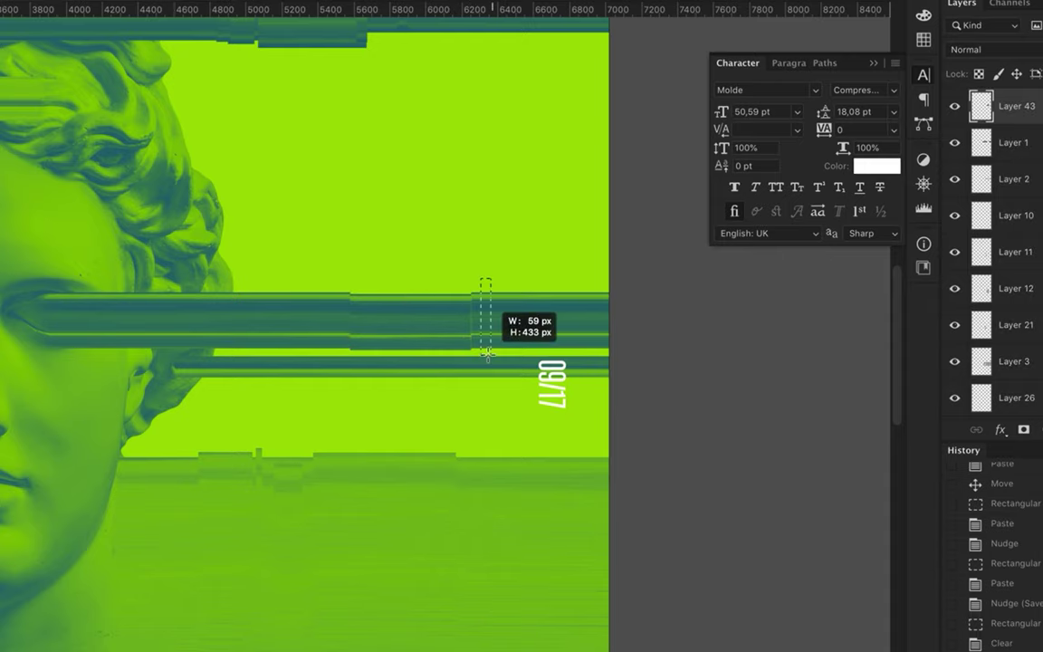
key("ctrl+c")
key("Return")
left_click(539, 324, "ctrl")
key("ctrl+c")
key("ctrl+v")
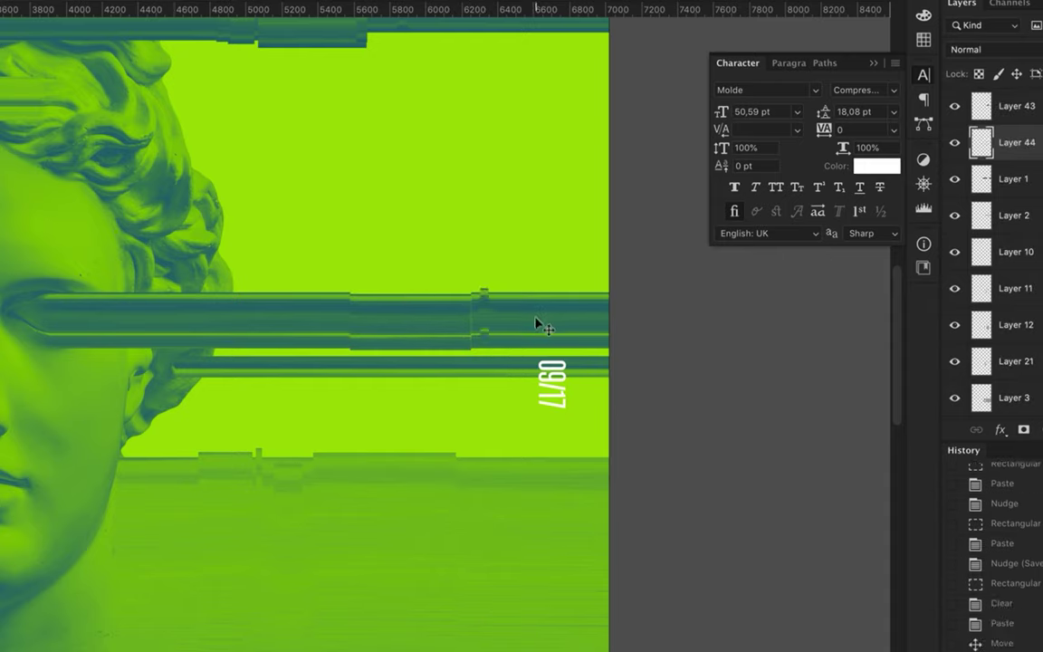
Copy two more thin eye-bar slices to new layers, sliding one along the bar
left_click_drag(486, 281, 507, 347)
left_click(534, 333, "ctrl")
key("ctrl+c")
key("ctrl+v")
key("ctrl+v")
left_click_drag(274, 361, 549, 313)
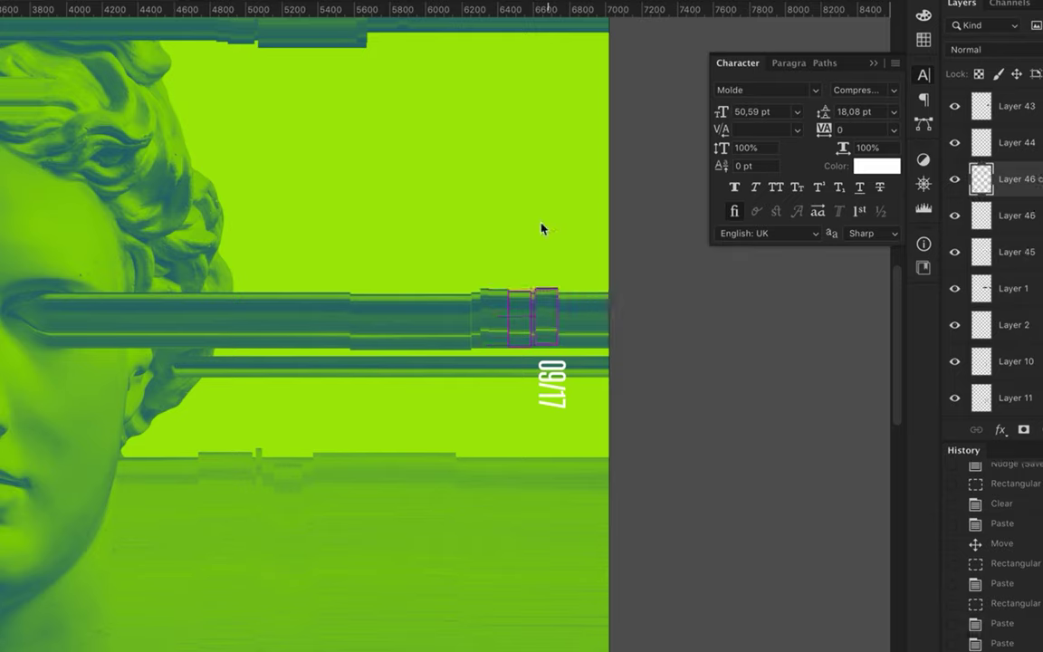
mouse_move(419, 288)
left_mouse_down()
mouse_move(423, 347)
mouse_move(404, 333)
left_mouse_up()
left_click(395, 340, "ctrl")
key("ctrl+c")
key("ctrl+v")
Copy an area of the lower bar and shift a small strip piece along it
mouse_move(290, 348)
left_mouse_down()
mouse_move(383, 407)
mouse_move(356, 368)
mouse_move(372, 424)
left_mouse_up()
key("ctrl+c")
key("ctrl+v")
key("m")
key("ctrl+c")
key("ctrl+v")
key("ctrl+c")
key("ctrl+v")
left_click_drag(332, 375, 344, 377)
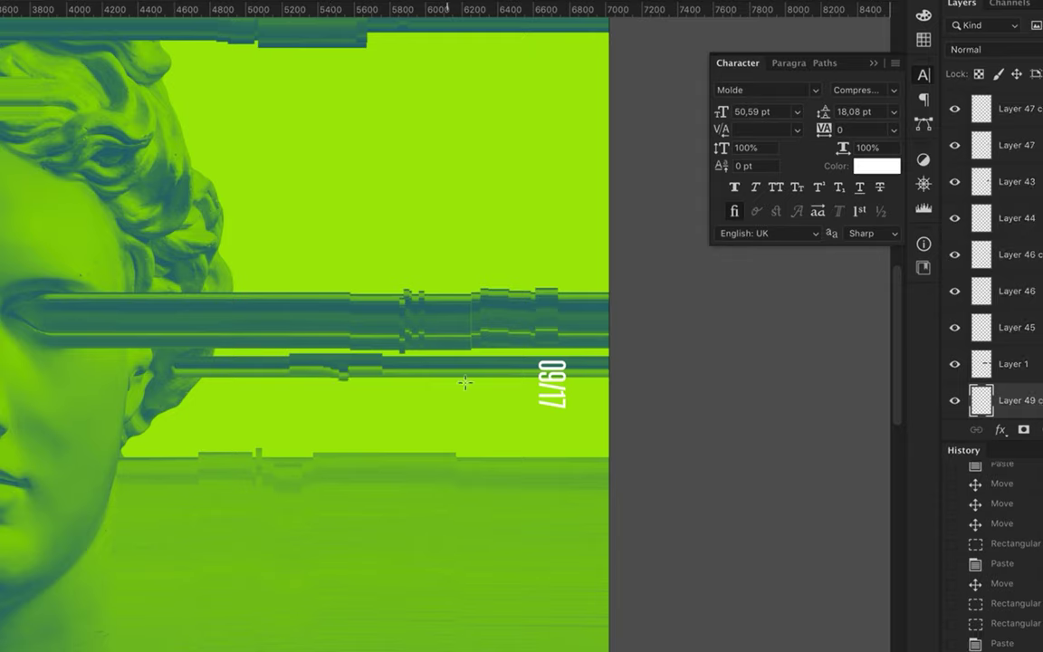
Copy a narrow slice of the lower bar onto a new layer
left_click_drag(449, 332, 456, 396)
key("ctrl+c")
key("Return")
key("ctrl+v")
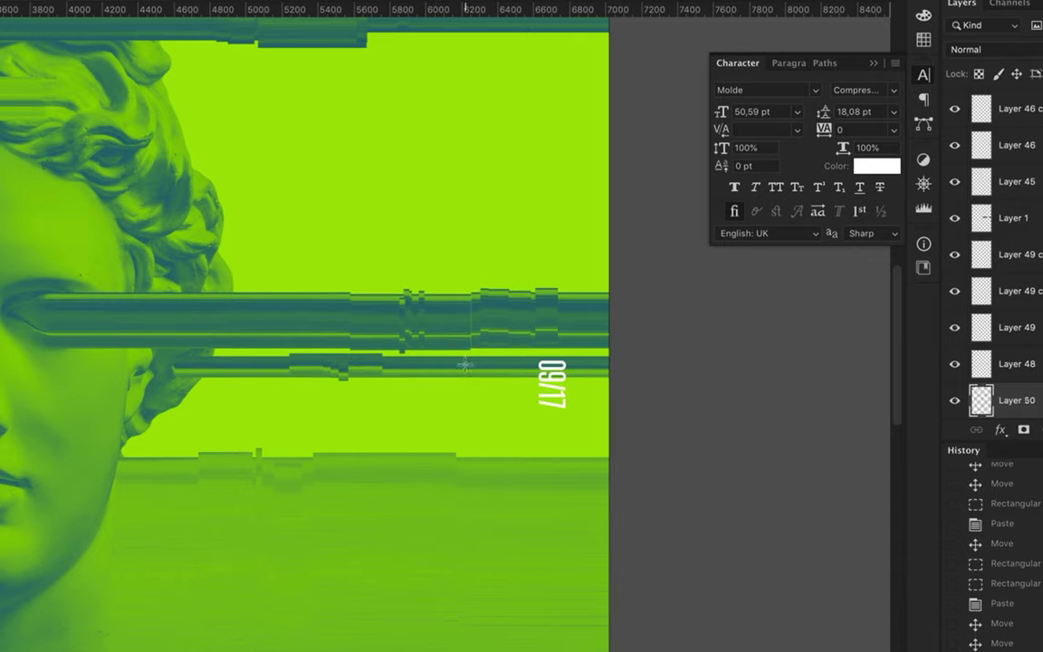
key("ctrl+minus")
Copy two tall thin slices across the left bands onto new layers
mouse_move(483, 366)
left_mouse_down()
mouse_move(487, 489)
mouse_move(494, 445)
mouse_move(507, 444)
left_mouse_up()
key("ctrl+c")
key("ctrl+v")
mouse_move(197, 220)
left_mouse_down()
mouse_move(202, 351)
mouse_move(187, 347)
left_mouse_up()
key("ctrl+c")
key("ctrl+v")
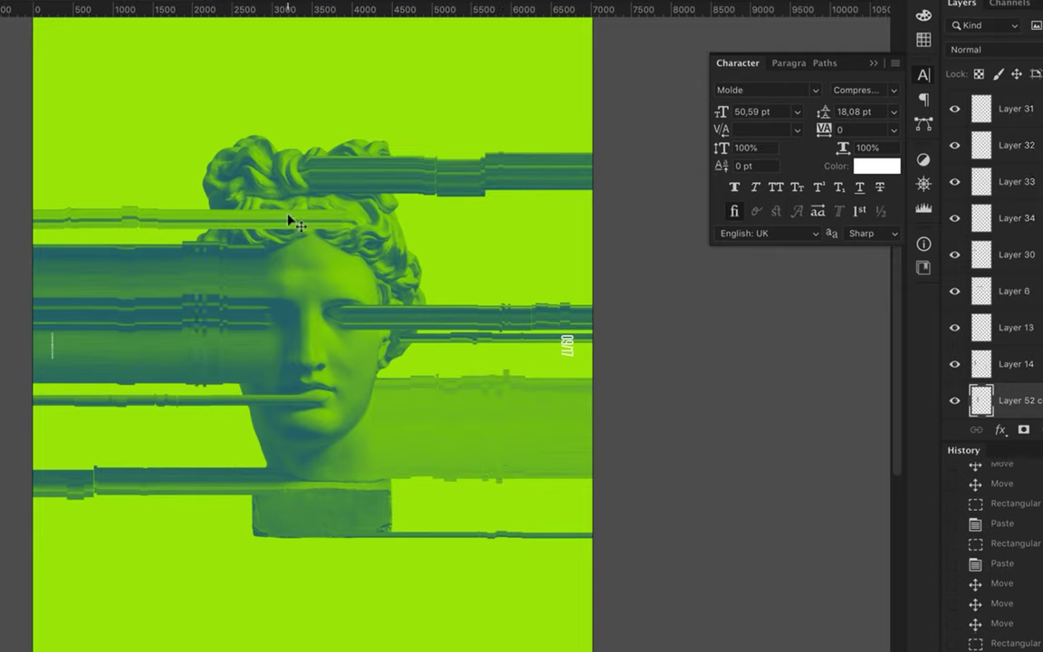
Copy a thin vertical sliver of the left streak onto a new layer
left_click_drag(95, 233, 98, 388)
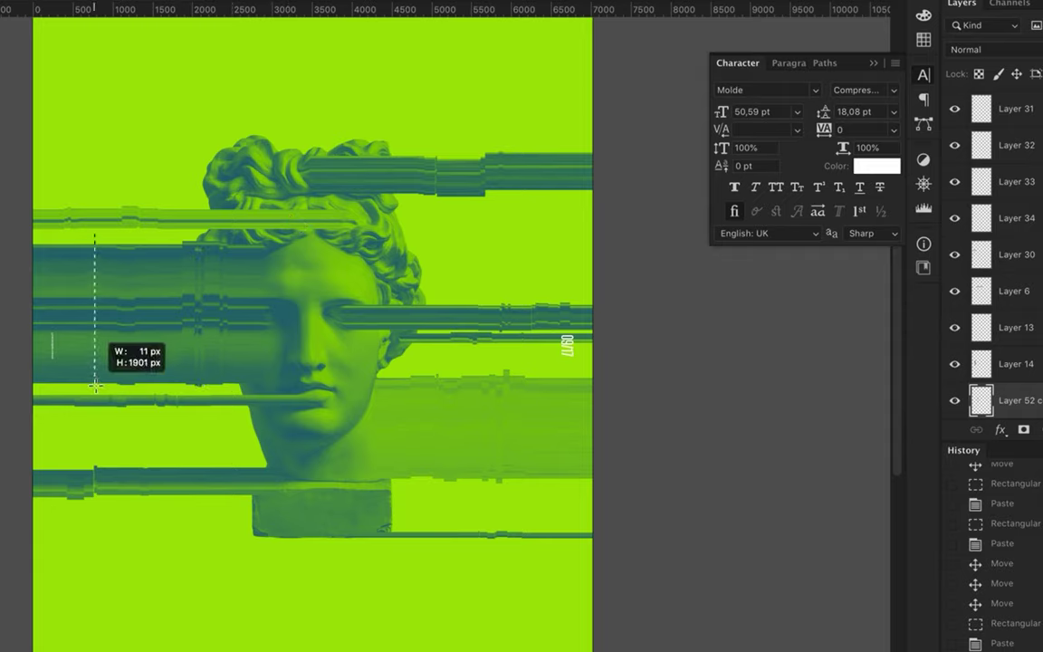
key("ctrl+c")
left_click(621, 206)
key("ctrl+v")
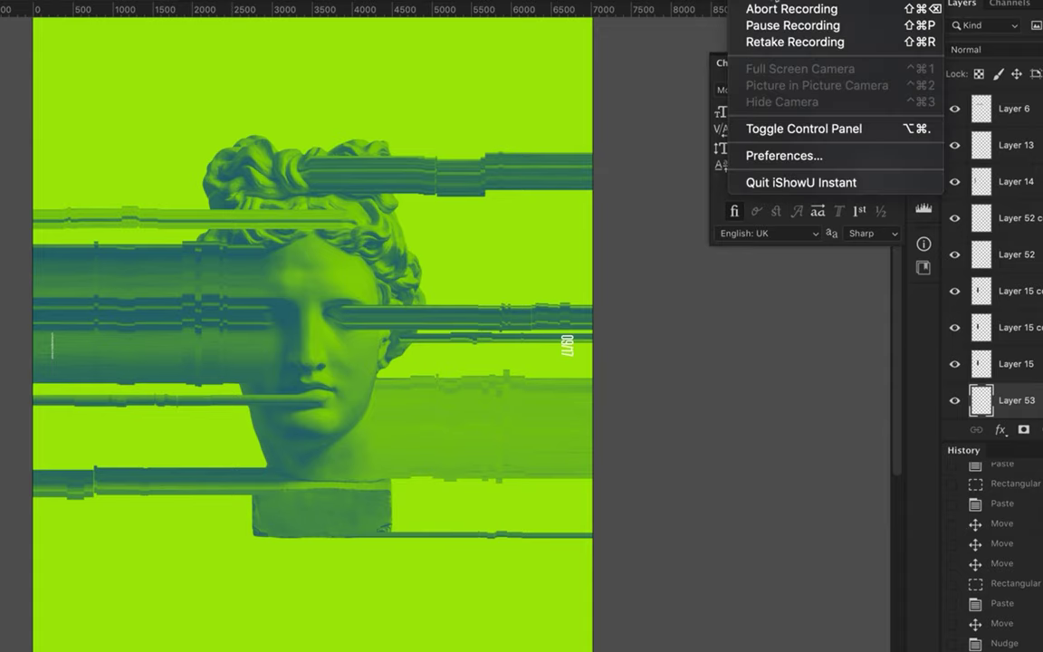
key("ctrl+plus")
Copy a block of the right-hand streak, offset it vertically, and raise its layer
left_click_drag(653, 384, 735, 568)
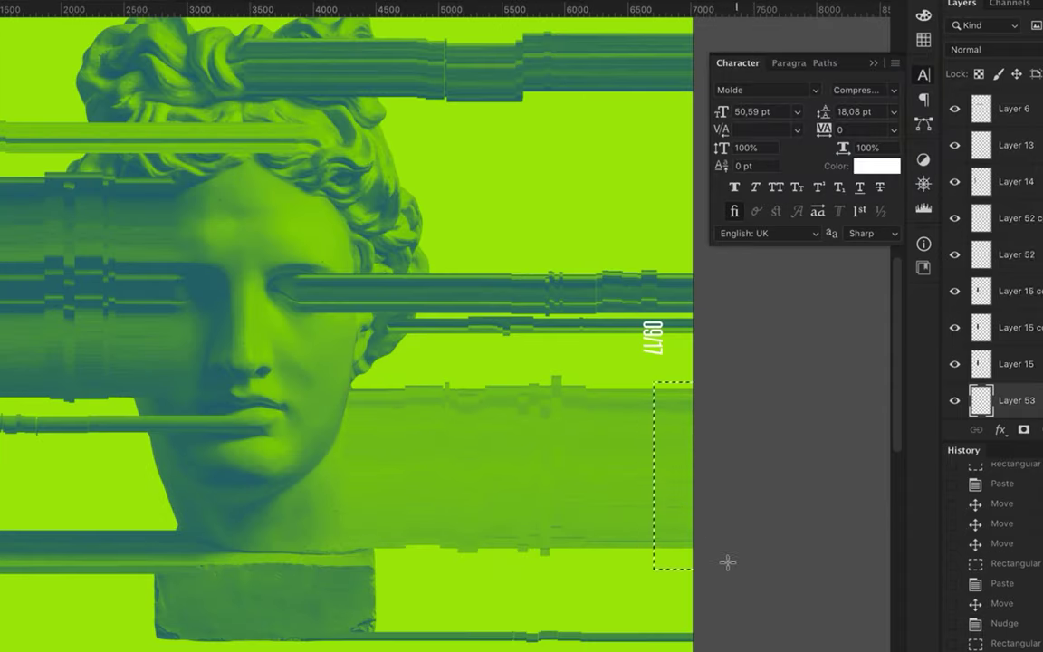
key("ctrl+c")
key("ctrl+v")
mouse_move(678, 487)
left_mouse_down()
mouse_move(678, 514)
mouse_move(680, 477)
left_mouse_up()
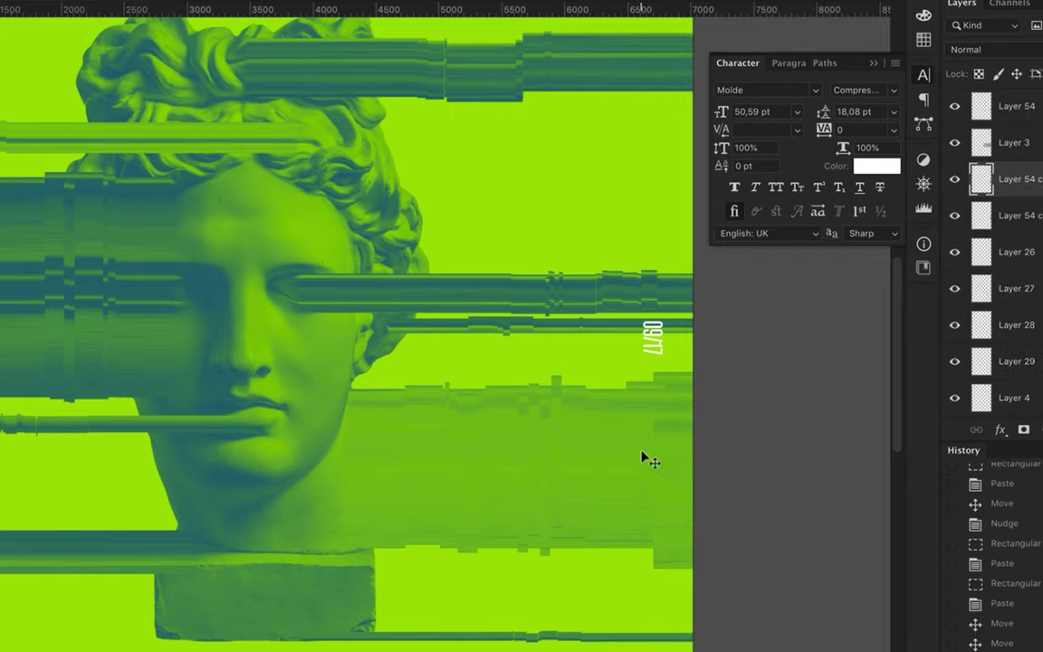
key("ctrl+bracketright")
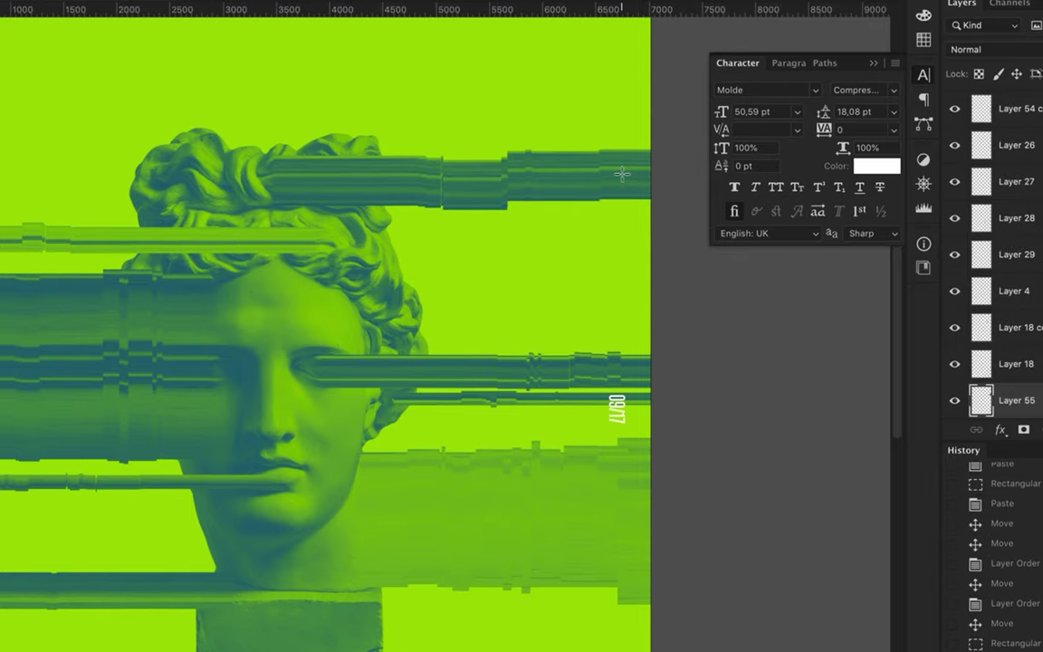
Cut a piece from the top streak's end and shift it down 71 px
left_click_drag(617, 135, 677, 232)
key("ctrl+v")
key("Delete")
key("ctrl+v")
left_click_drag(652, 174, 631, 200)
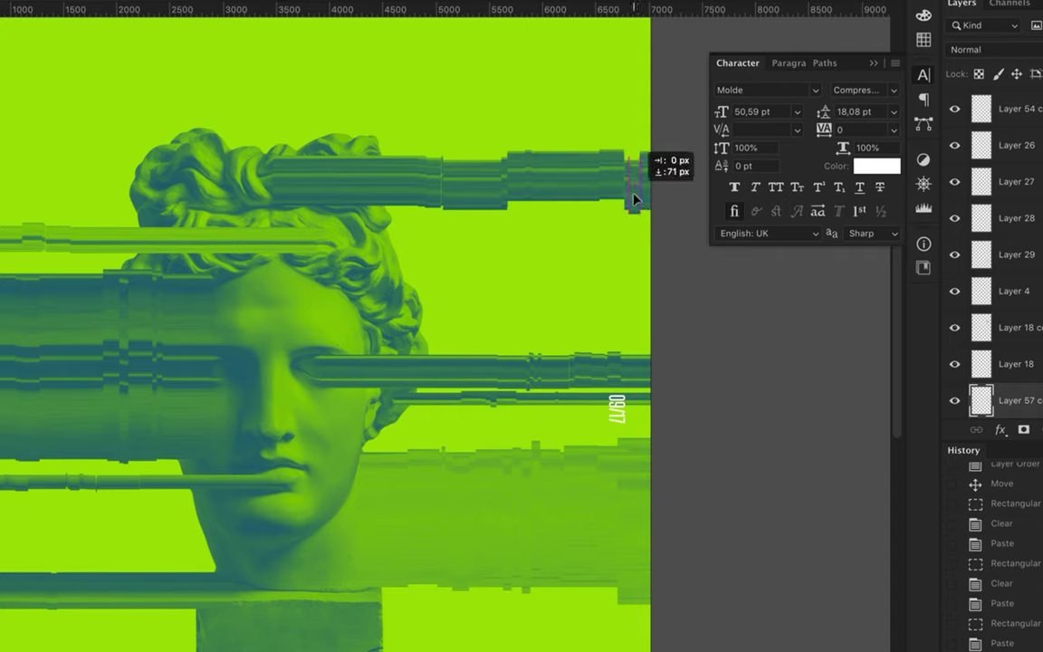
Cut an area at the poster's left edge onto a new layer
scroll(599, 154, "left", 5)
left_click_drag(211, 203, 175, 274)
key("ctrl+c")
left_click(650, 205)
key("Delete")
key("ctrl+v")
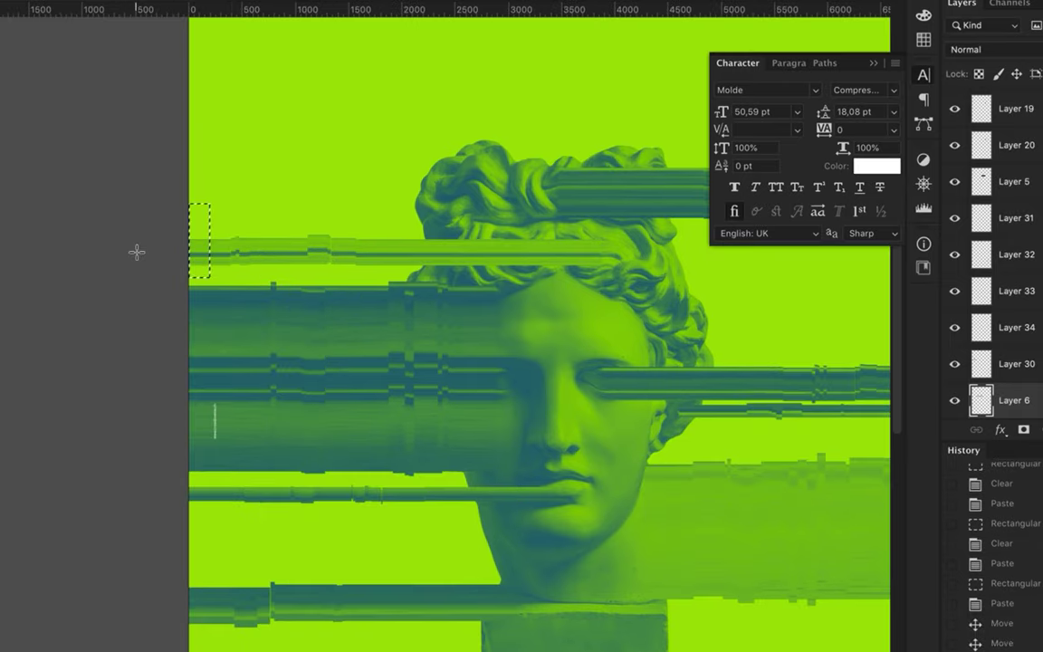
Paste a tall slice of the left streaks on a new layer and nudge it to the poster edge
mouse_move(217, 235)
left_mouse_down()
mouse_move(196, 241)
mouse_move(108, 427)
mouse_move(102, 415)
left_mouse_up()
scroll(274, 214, "down", 2)
key("ctrl+c")
key("Return")
key("ctrl+v")
key("shift+Left")
key("shift+Left")
key("shift+Left")
scroll(77, 294, "down", 2)
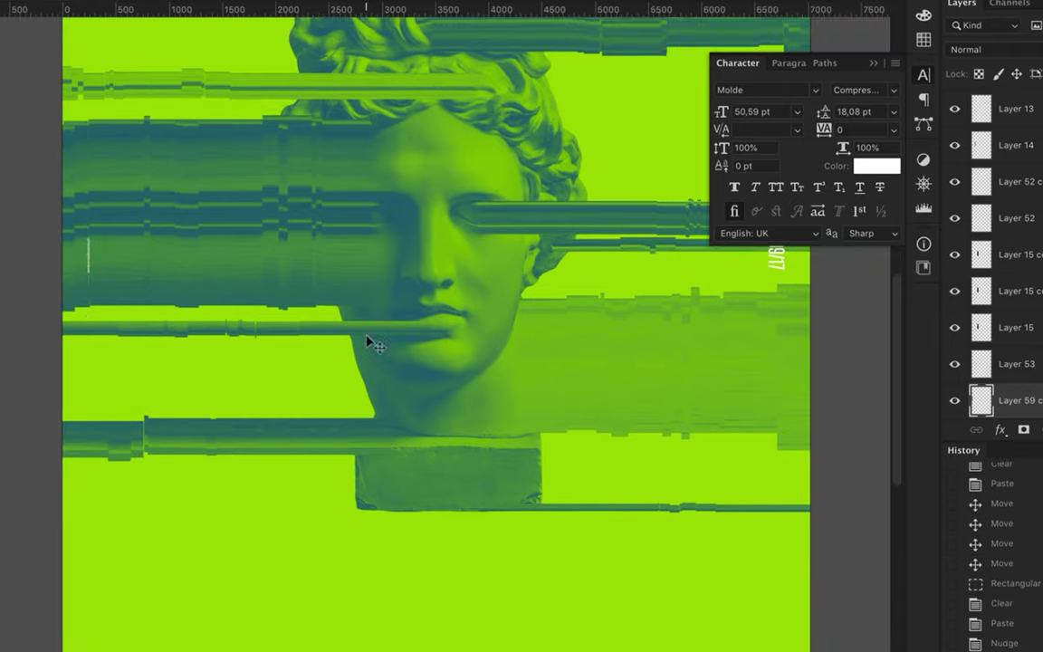
Copy a streak section near the bust base and widen the pasted strip to 538 px
left_click(316, 436)
key("m")
left_click_drag(289, 405, 344, 480)
key("ctrl+c")
key("ctrl+v")
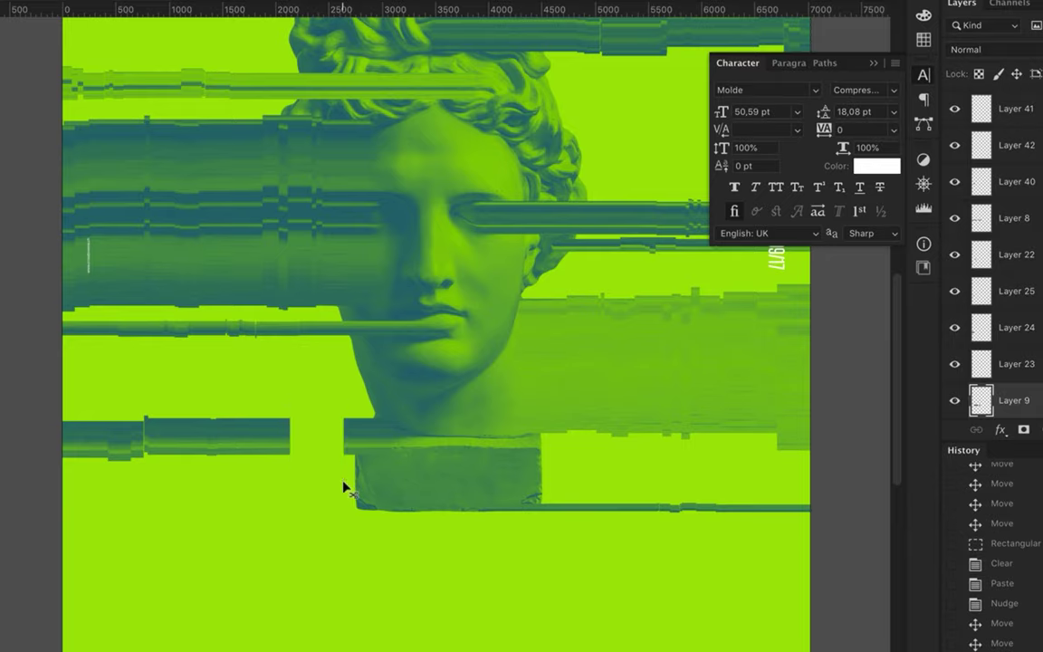
left_click_drag(288, 442, 284, 443)
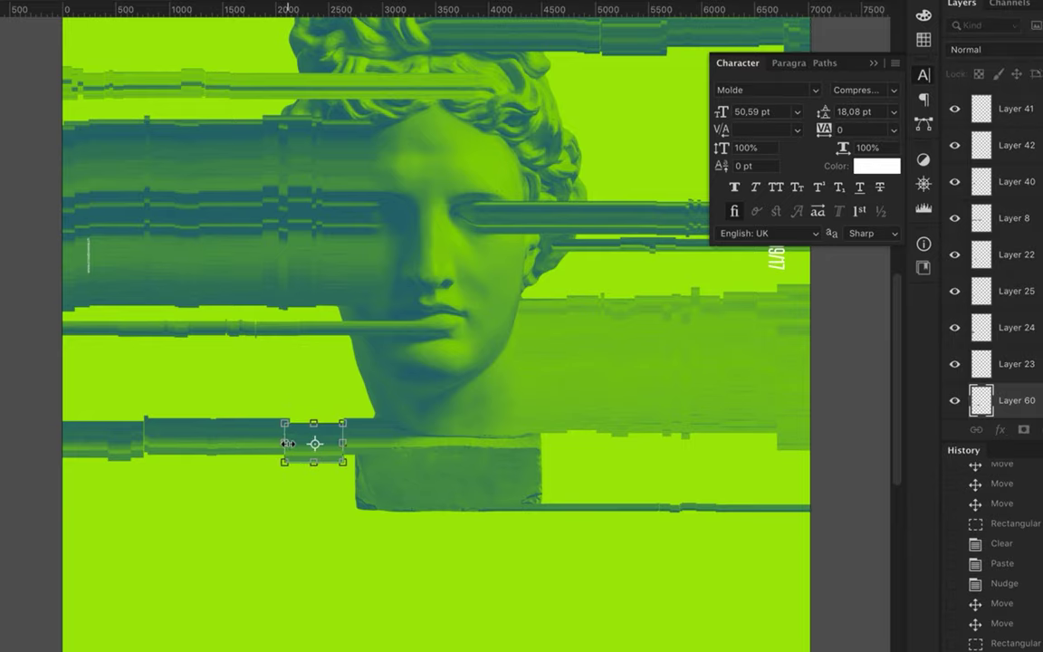
key("Delete")
Select the lower streak's layer and attempt to copy a narrow block of it
scroll(313, 416, "up", 3)
left_click(9, 487, "ctrl")
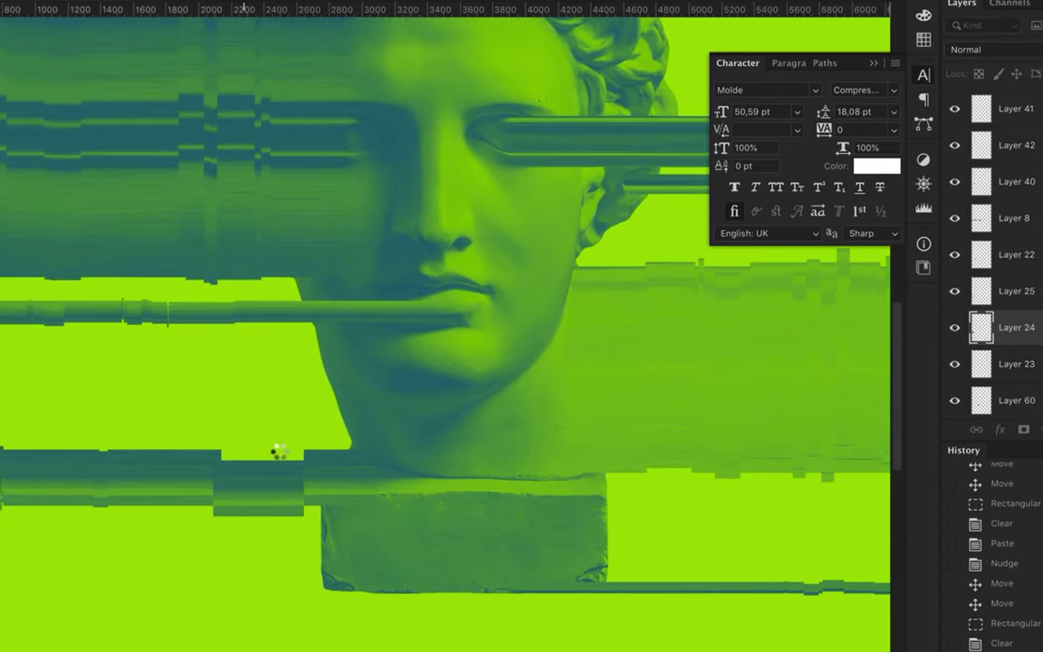
left_click_drag(278, 445, 293, 522)
key("ctrl+c")
key("Return")
key("ctrl+d")
Duplicate a taller slice of the lower streak and shift the copy down and right
left_click_drag(298, 528, 269, 441)
key("ctrl+c")
key("Return")
key("ctrl+d")
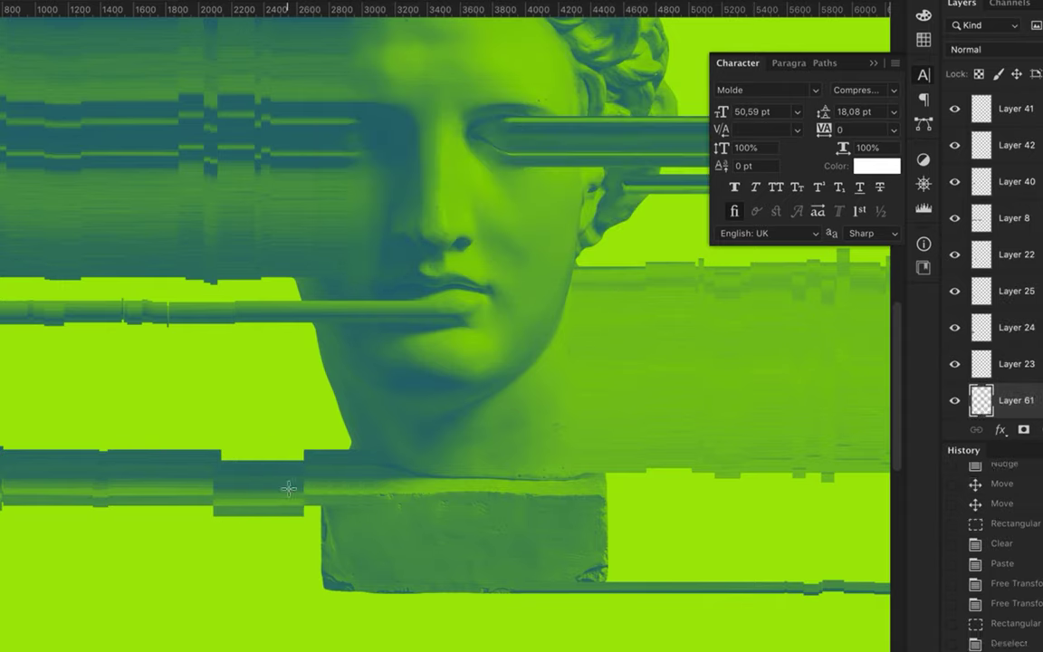
key("ctrl+j")
left_click_drag(268, 499, 341, 513)
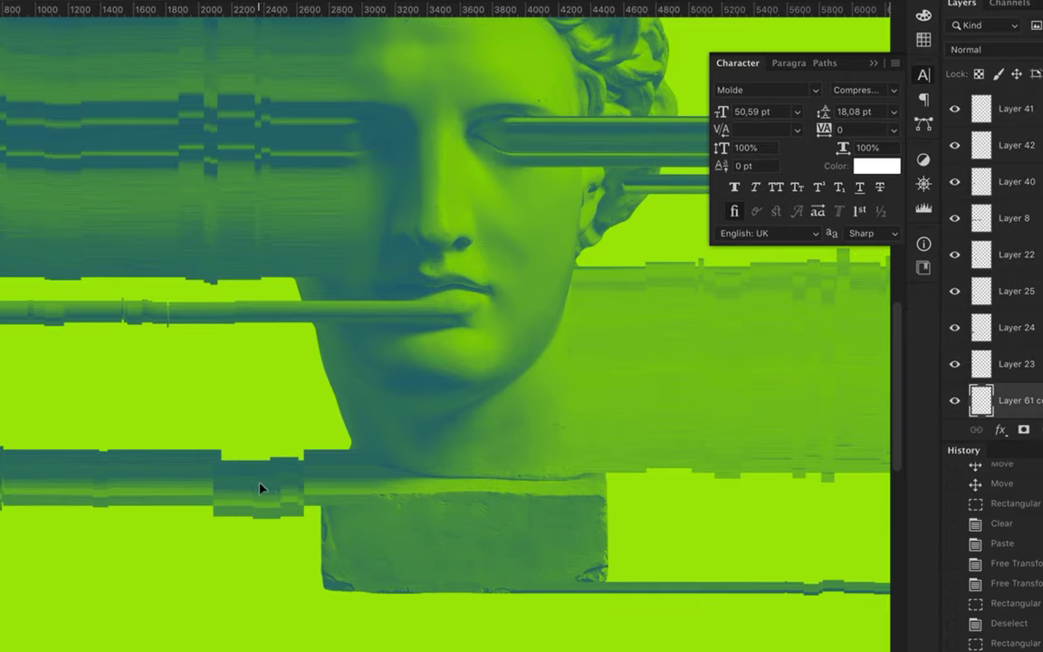
left_click_drag(261, 490, 350, 533)
scroll(350, 534, "down", 5)
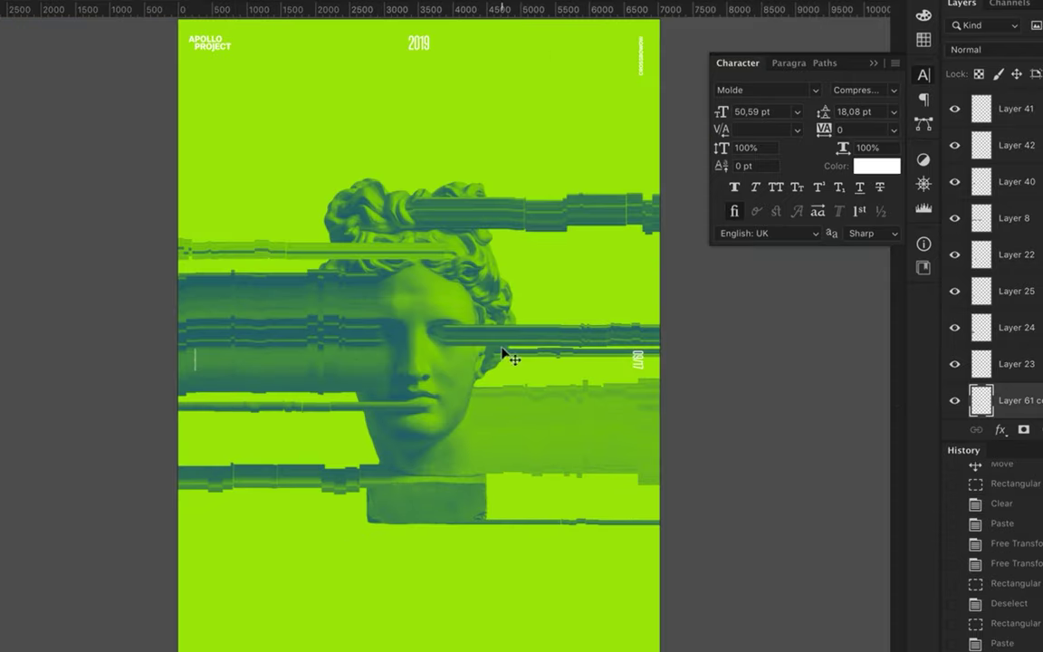
Add a new layer above the background and fill it with a lime-to-teal radial gradient
scroll(1014, 362, "down", 3)
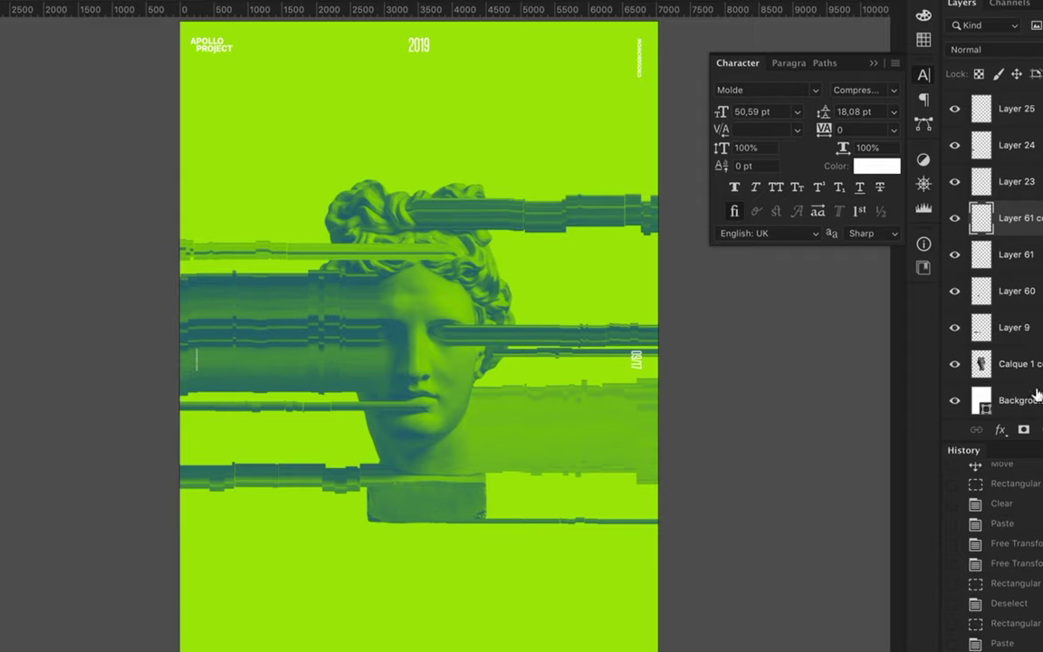
left_click_drag(562, 358, 623, 391)
left_click_drag(414, 345, 890, 345)
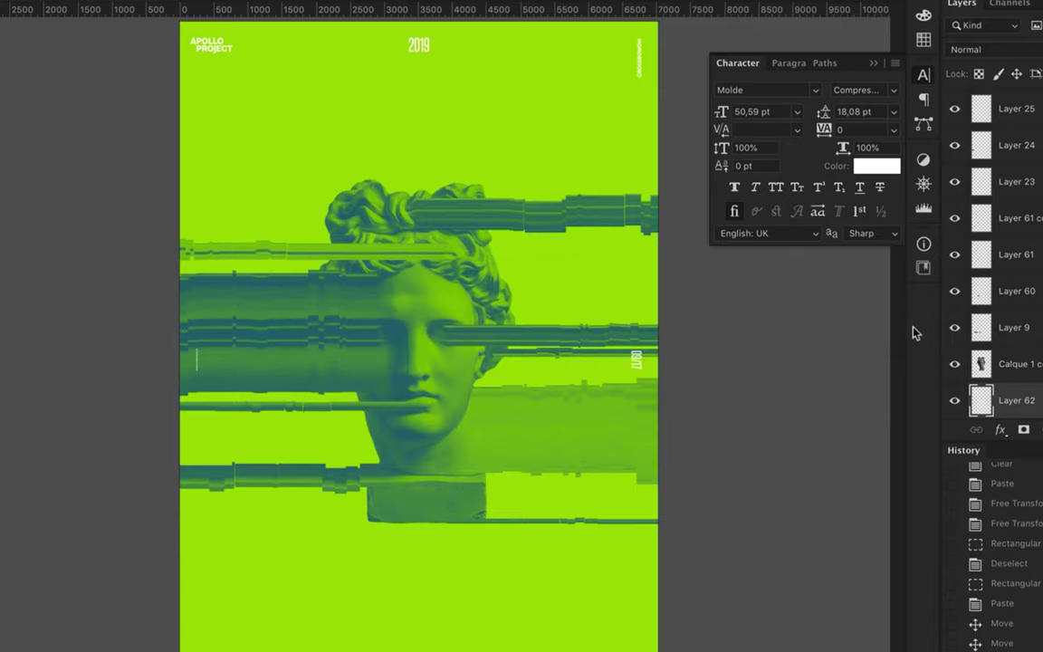
key("ctrl+t")
Warp the gradient by pulling its left, right, top and lower-right edges outward and bending its inner curves
right_click(478, 295)
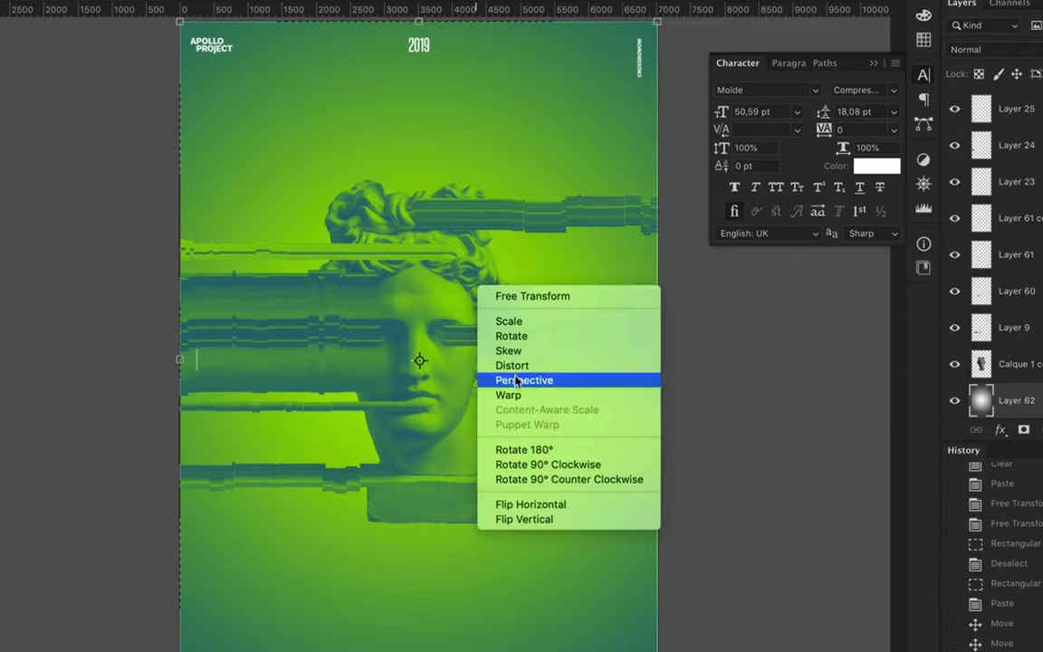
left_click(512, 391)
left_click_drag(179, 244, 152, 230)
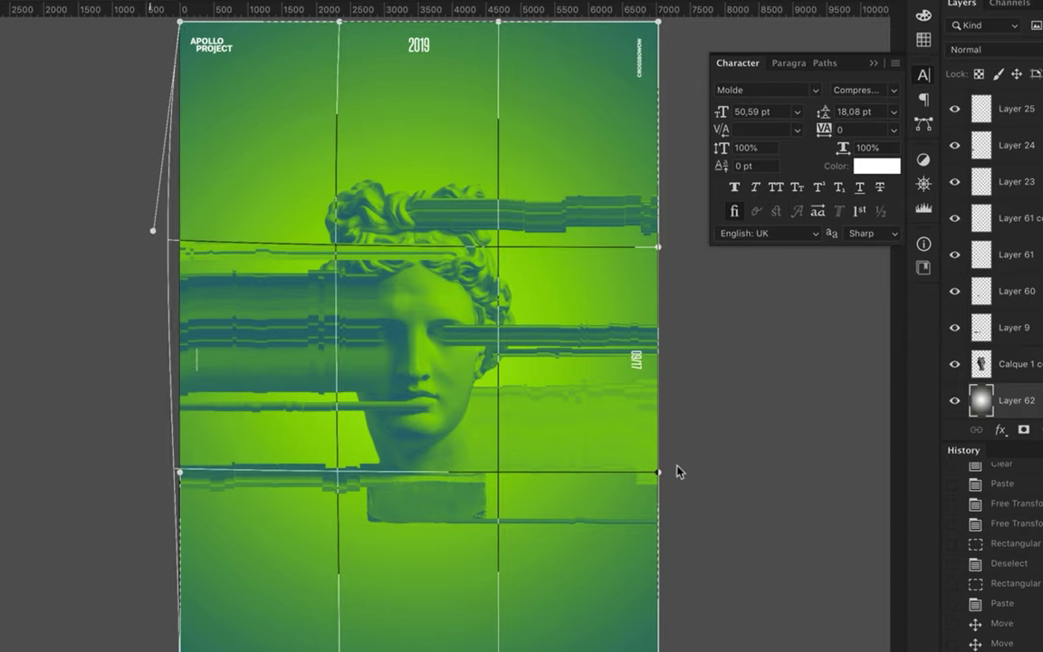
left_click_drag(658, 472, 718, 491)
left_click_drag(699, 246, 698, 241)
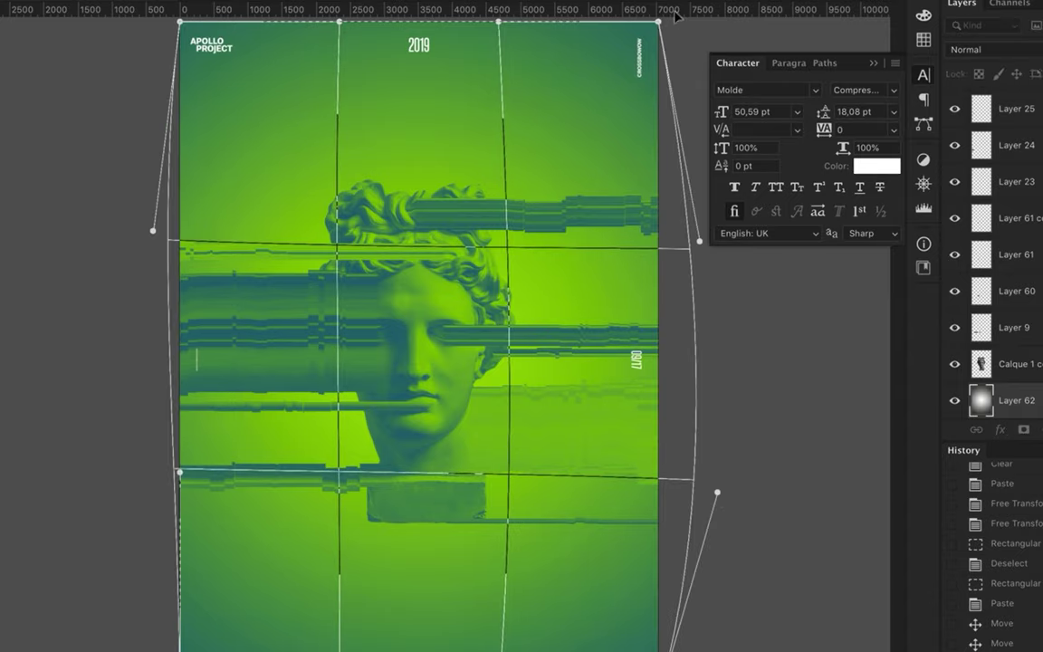
left_click_drag(503, 255, 485, 292)
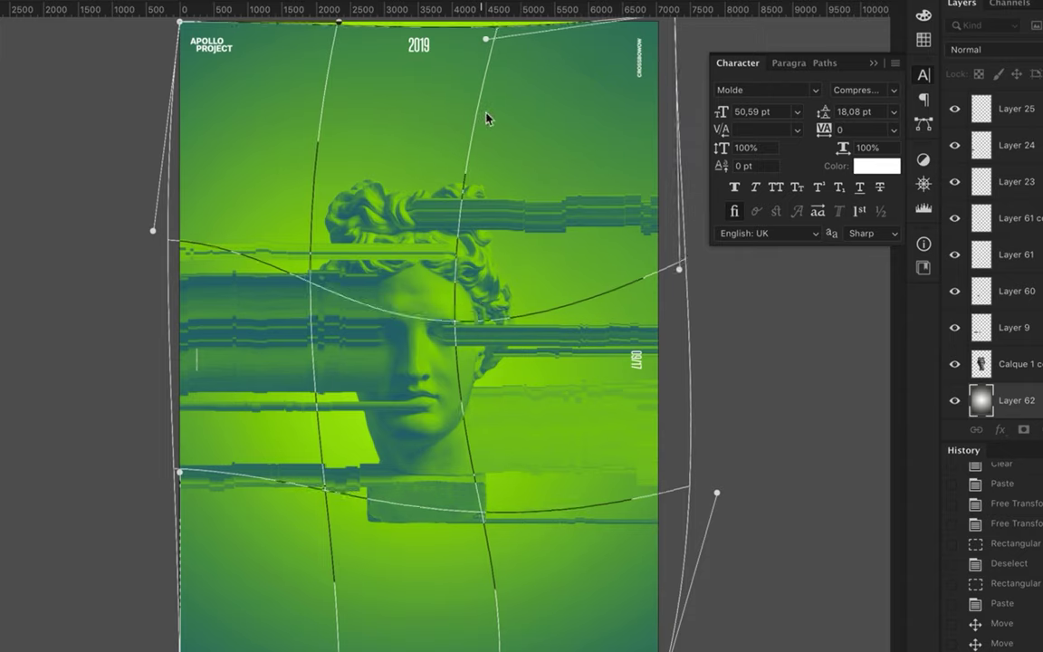
scroll(415, 349, "down", 1)
left_click_drag(349, 77, 352, 20)
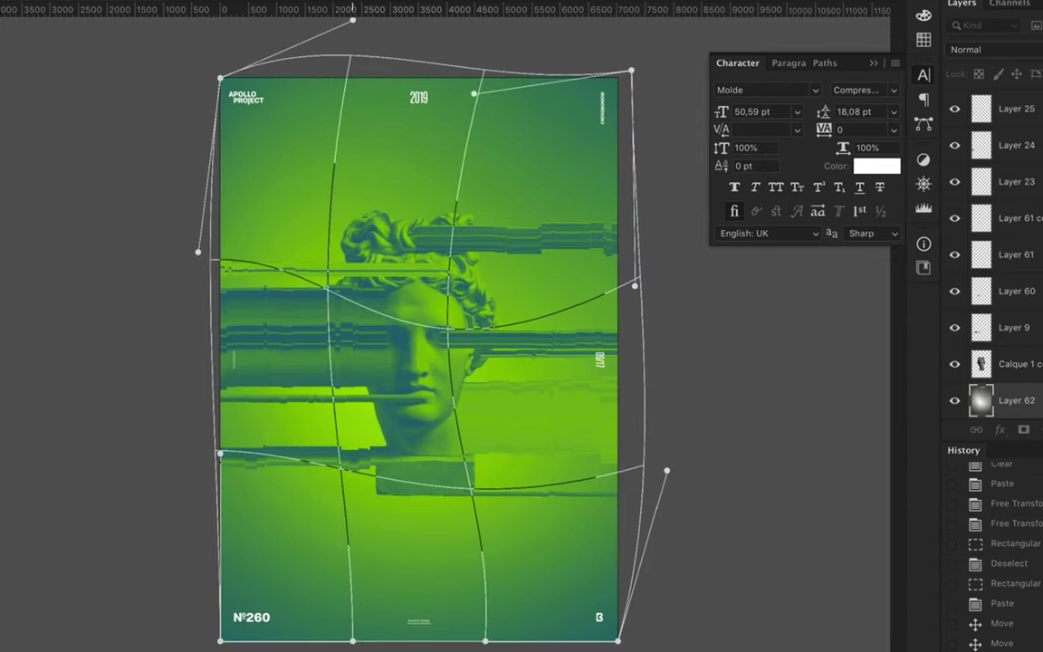
left_click_drag(493, 489, 502, 497)
left_click_drag(561, 414, 550, 419)
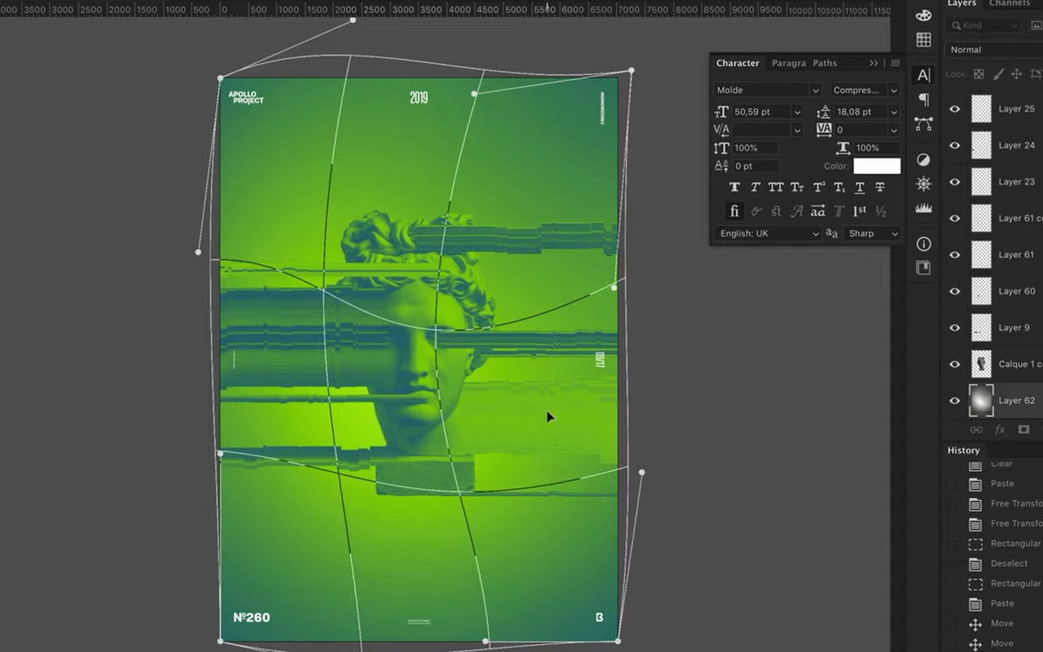
key("Return")
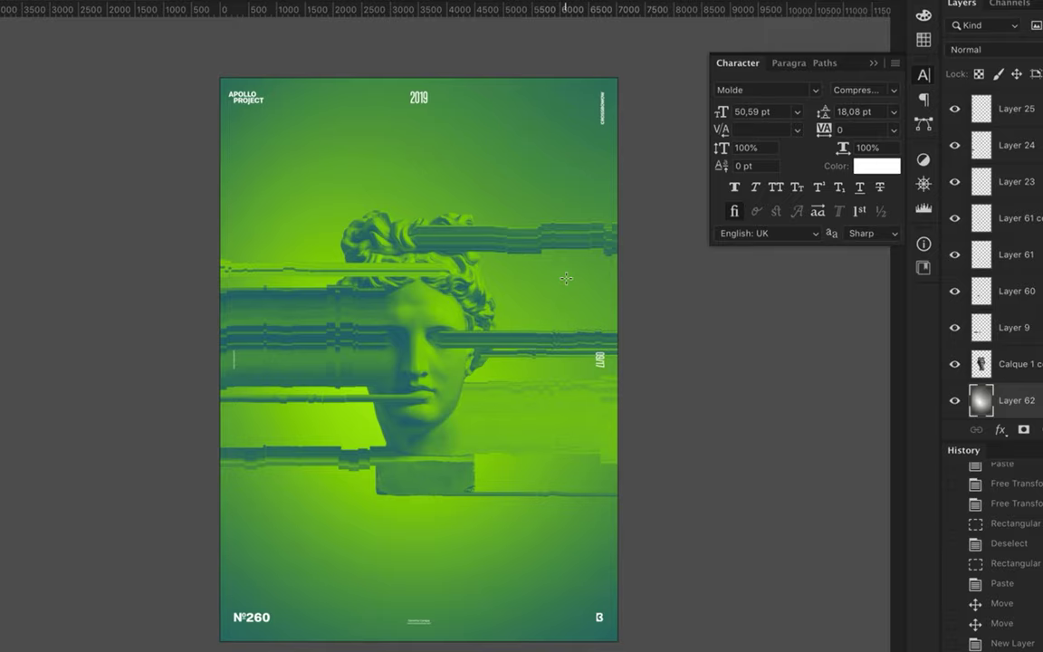
Copy one block and cut one sliver of the hair streak onto new Layers 63 and 64
key("ctrl+plus")
key("ctrl+plus")
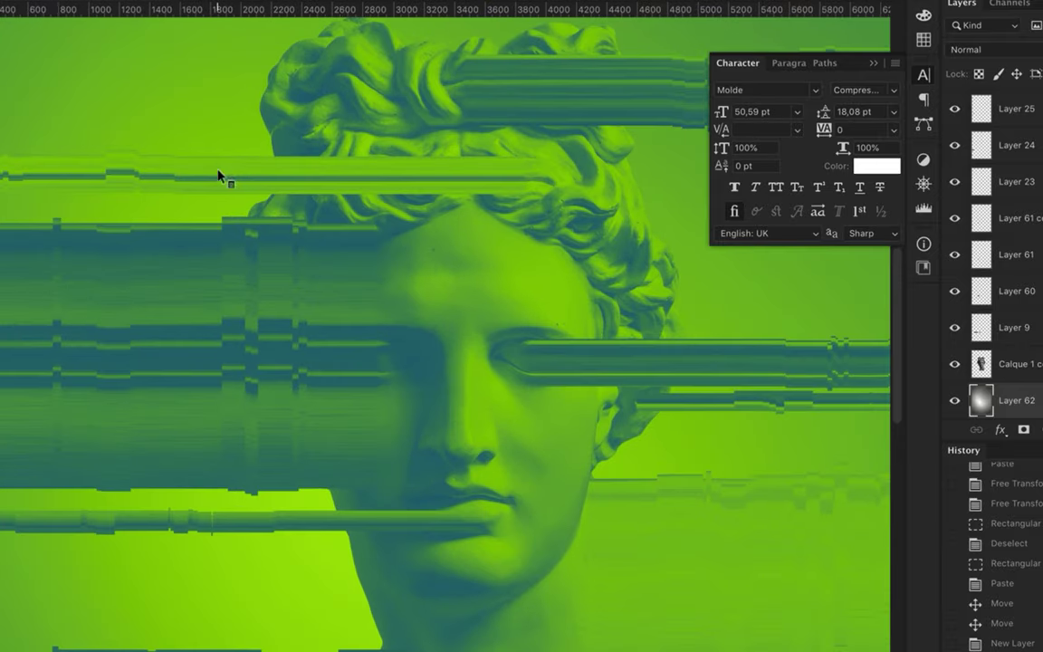
left_click_drag(210, 136, 238, 211)
key("ctrl+j")
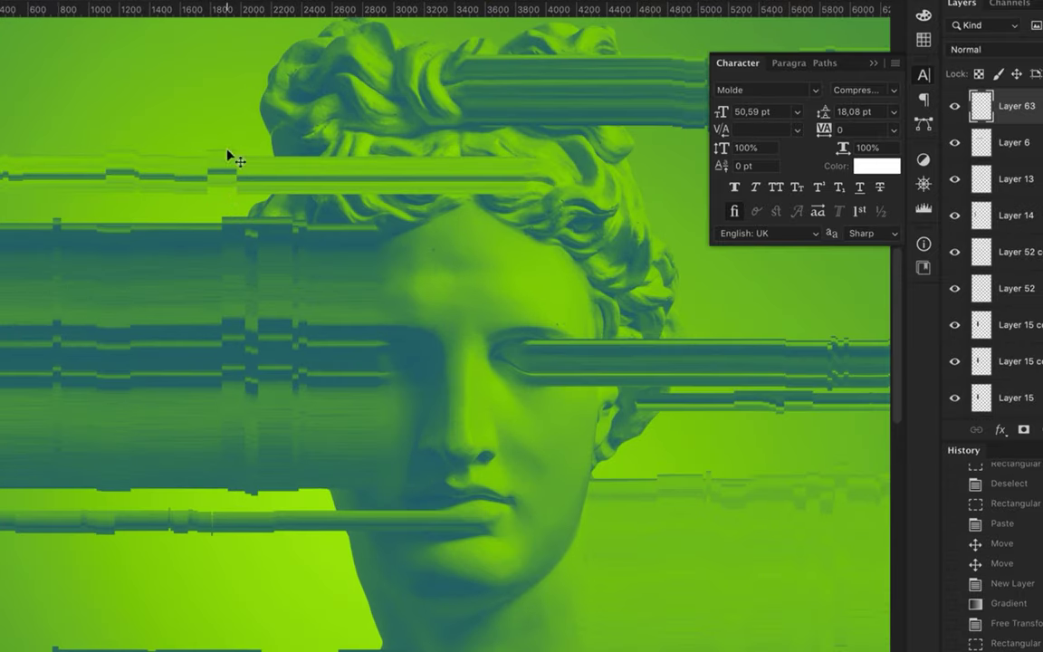
left_click_drag(219, 134, 238, 208)
key("ctrl+x")
key("ctrl+v")
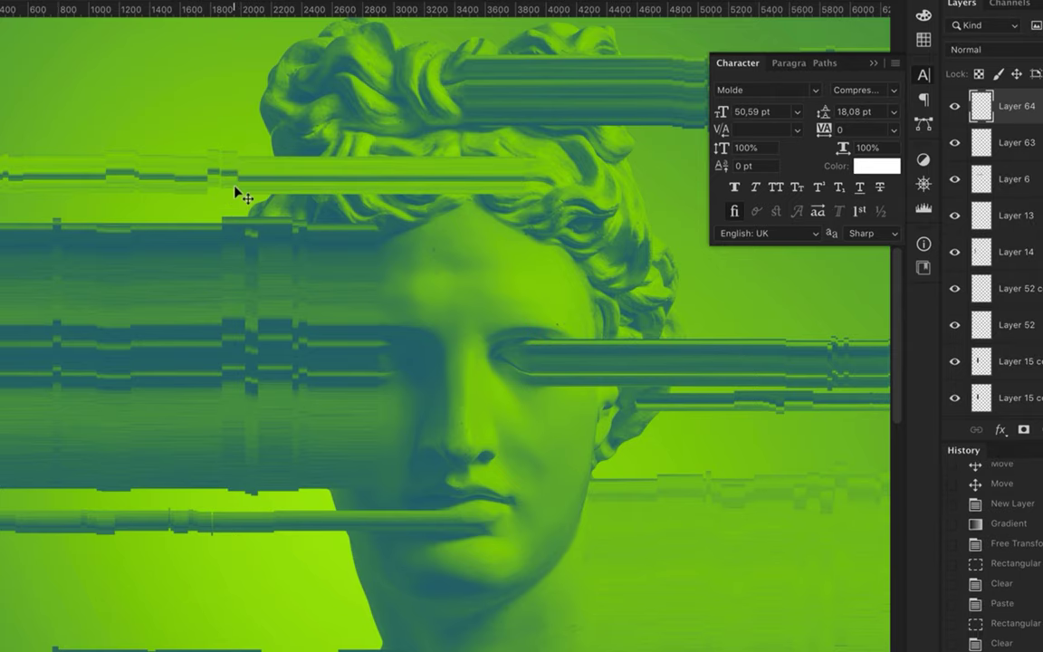
key("ctrl+minus")
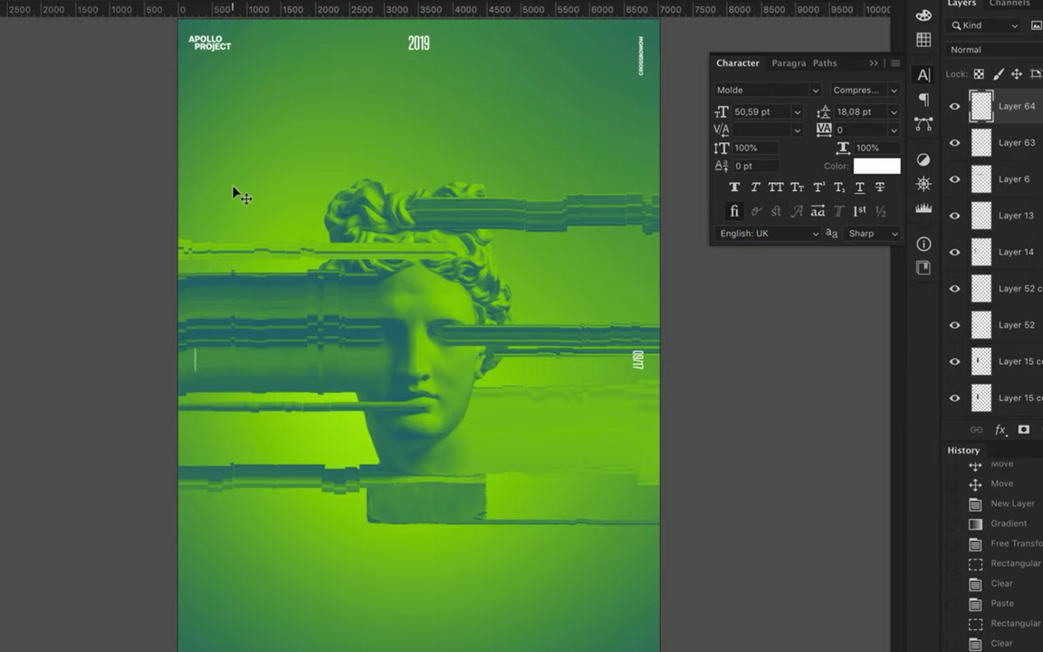
scroll(1005, 254, "down", 5)
scroll(1005, 253, "down", 5)
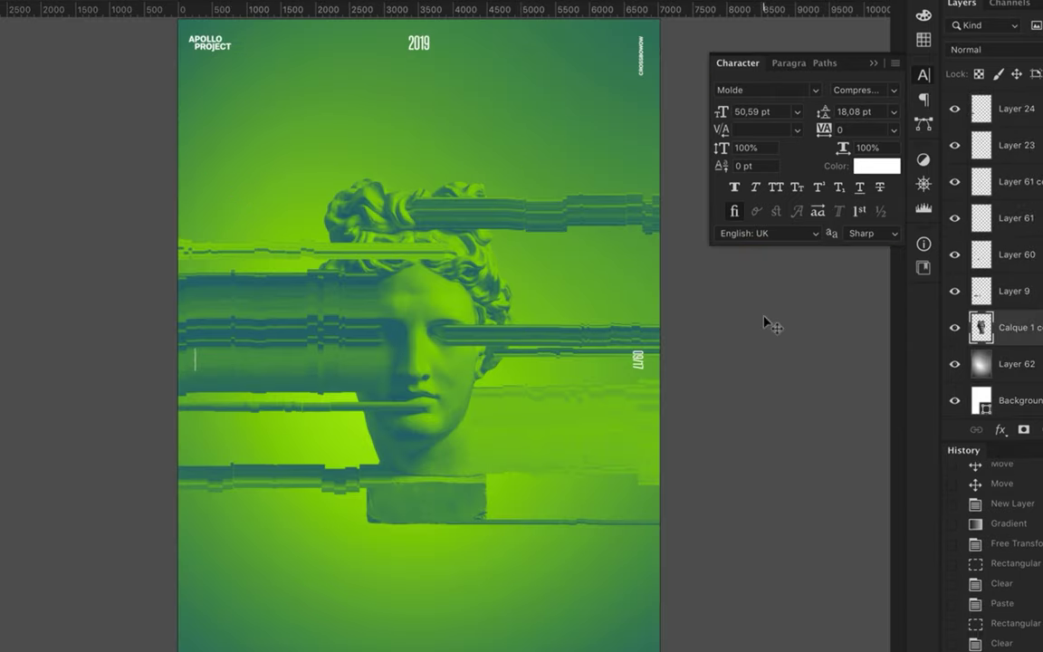
Draw a lime rectangle over the head, duplicate it lower down, and stretch the original taller
mouse_move(280, 158)
left_mouse_down()
mouse_move(389, 253)
mouse_move(448, 324)
left_mouse_up()
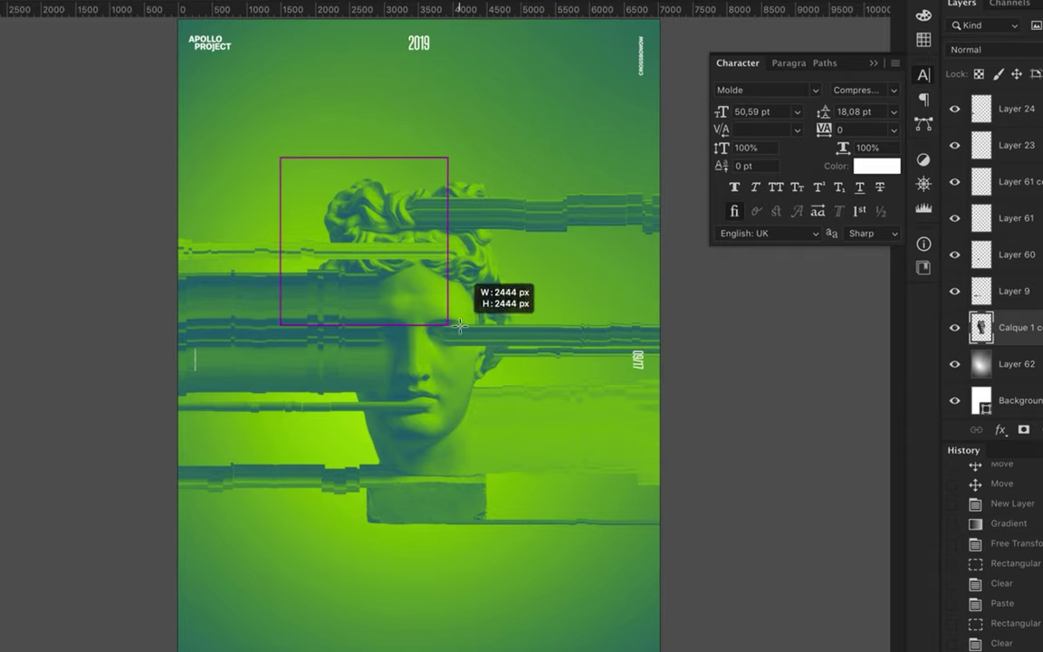
left_click(962, 4)
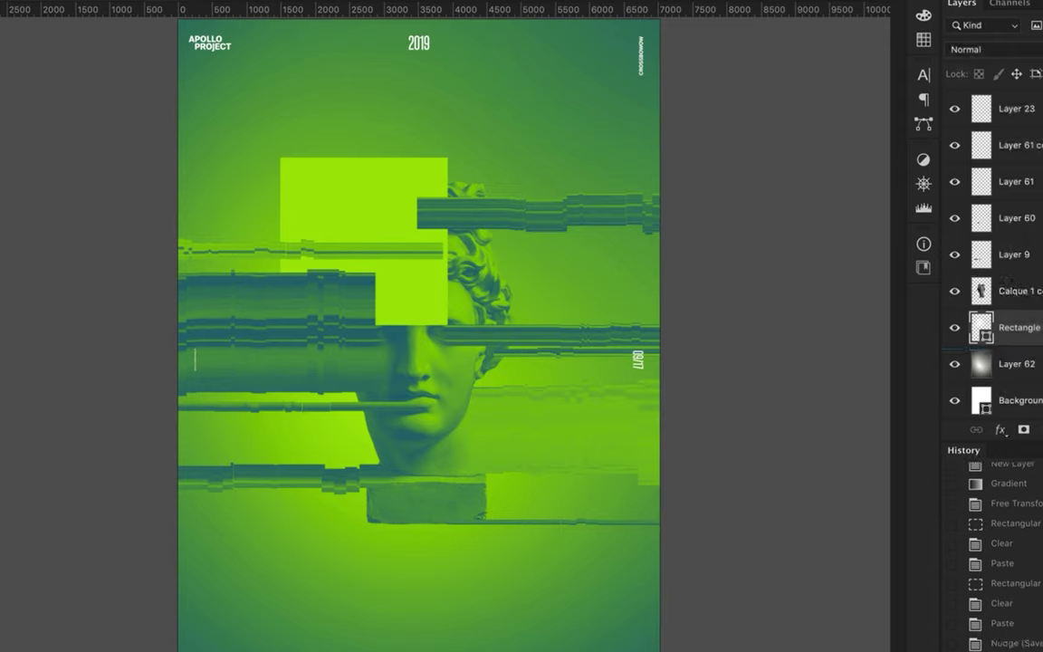
left_click_drag(328, 183, 311, 172)
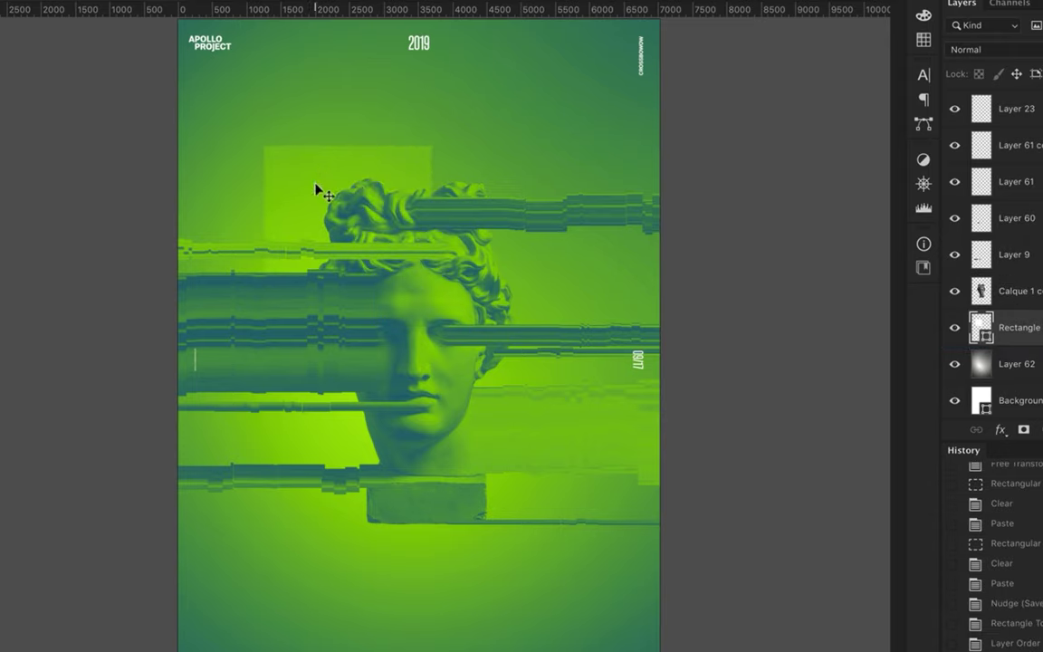
left_click_drag(317, 190, 488, 521)
left_click(298, 167)
left_click_drag(347, 145, 351, 99)
double_click(344, 144)
left_click(470, 543)
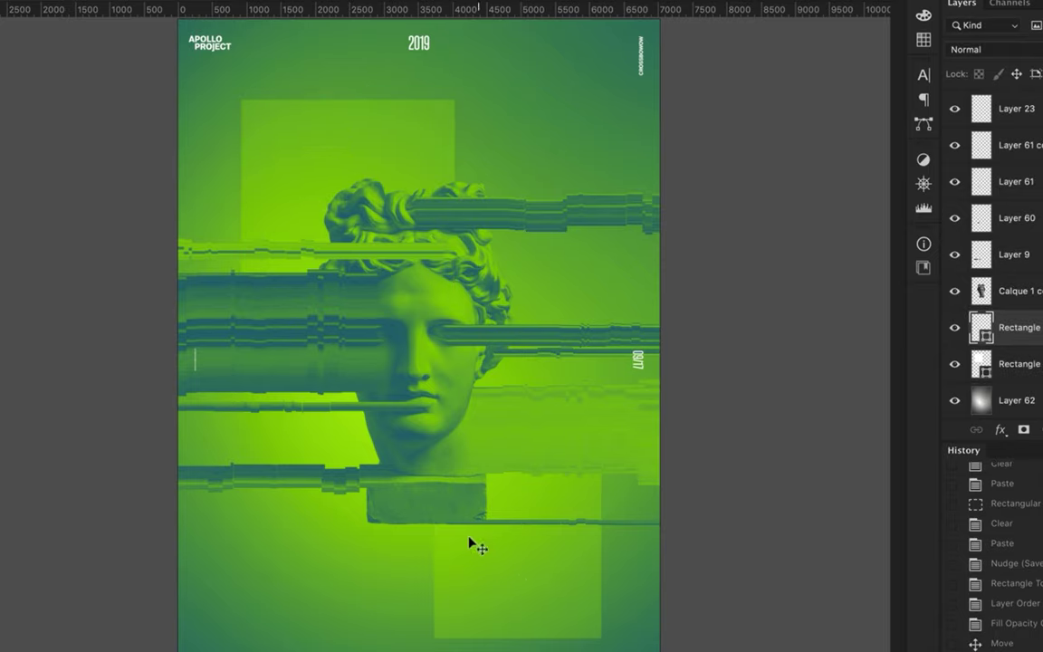
left_click_drag(470, 543, 414, 489)
Rasterize the rectangle layer and marquee a thin vertical strip through it
right_click(1005, 320)
left_click(925, 288)
key("m")
left_click_drag(400, 88, 410, 369)
key("alt+bracketleft")
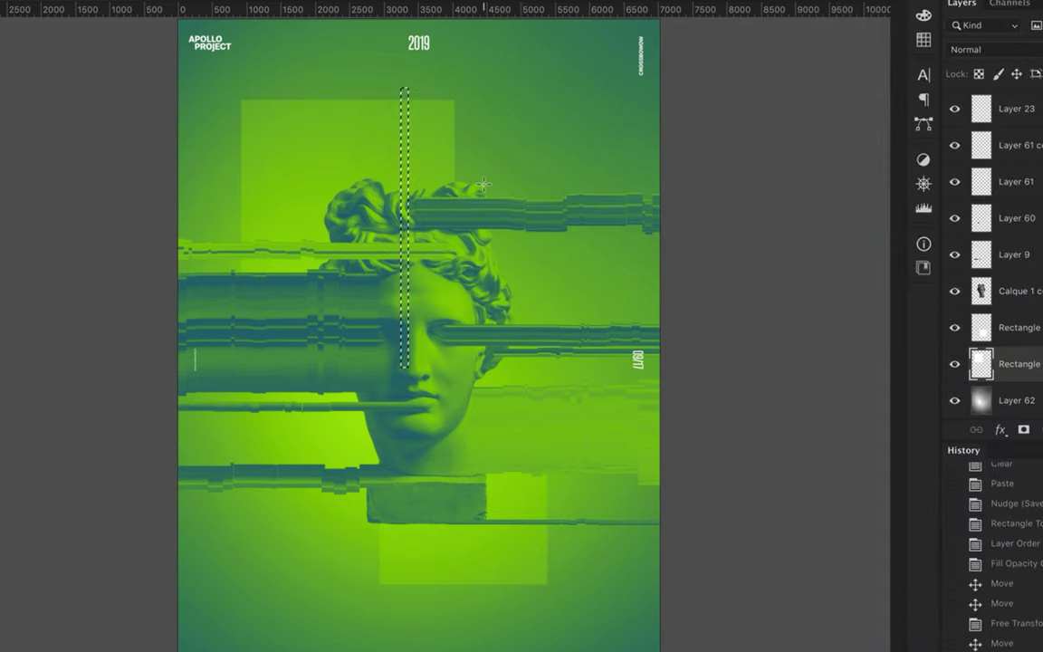
Move the selected strip out of the rectangle onto its own layer
key("ctrl+j")
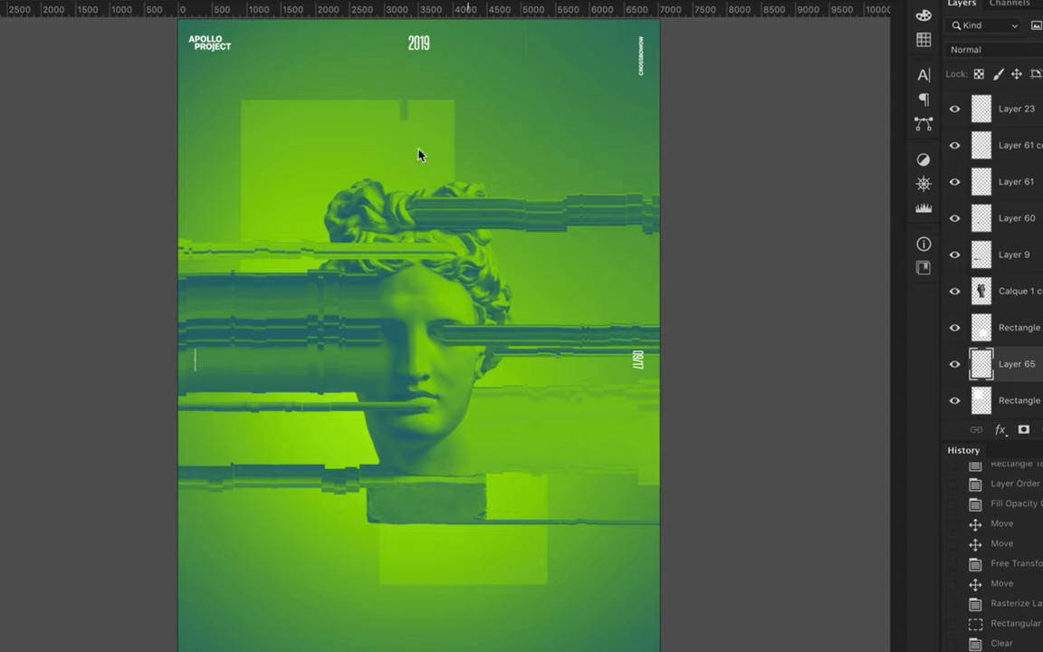
key("Delete")
key("ctrl+v")
key("ctrl+plus")
key("ctrl+plus")
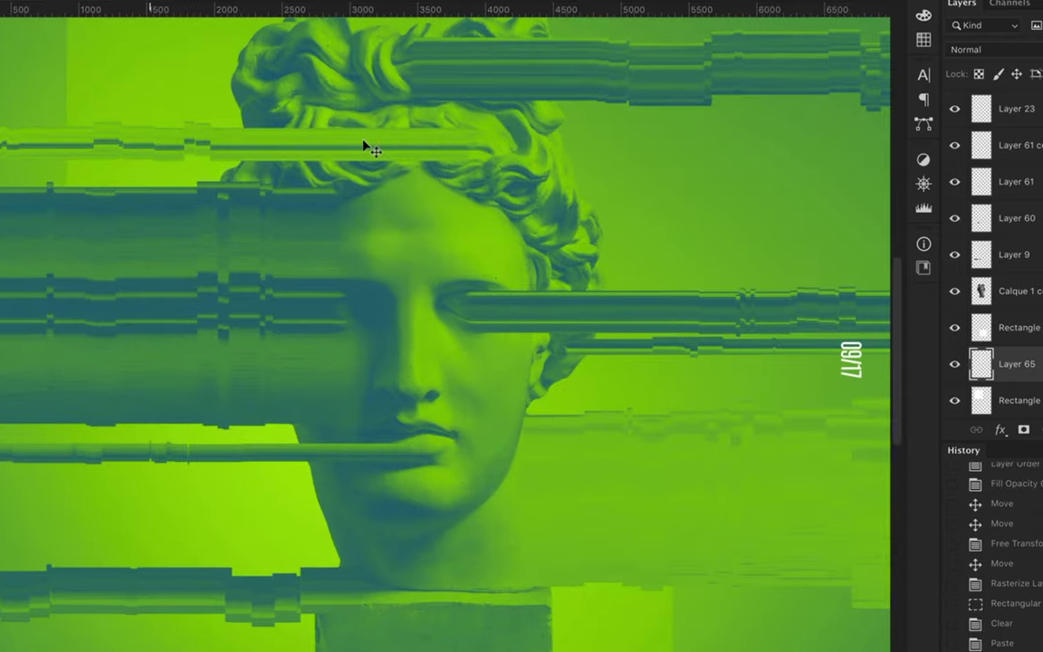
scroll(363, 144, "up", 5)
key("alt+bracketleft")
Copy a tall strip of the upper rectangle to a new layer and clear it from the original
left_click_drag(412, 65, 519, 649)
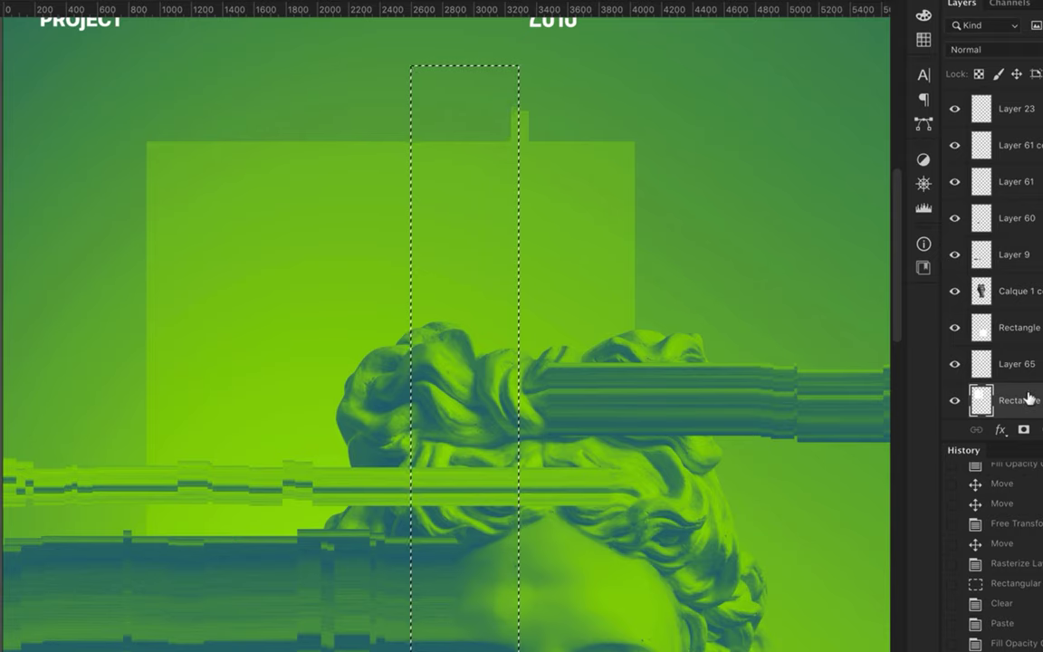
key("ctrl+j")
key("ctrl+shift+d")
key("Delete")
key("ctrl+d")
key("ctrl+v")
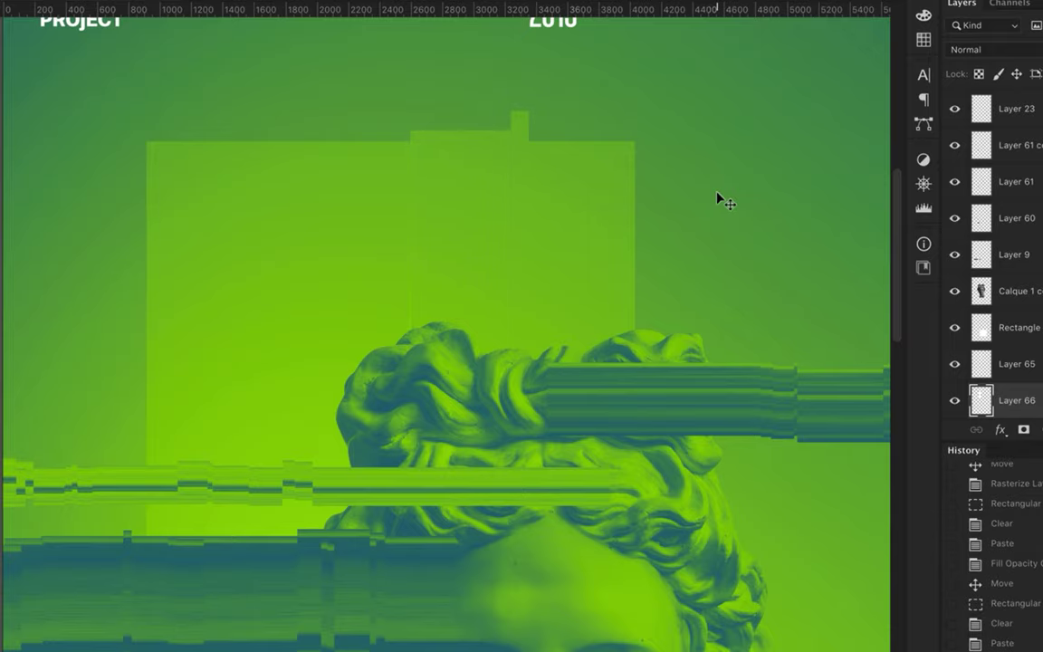
Cut two narrow strips onto new layers and raise one above the rectangle's top edge
left_click_drag(202, 122, 209, 651)
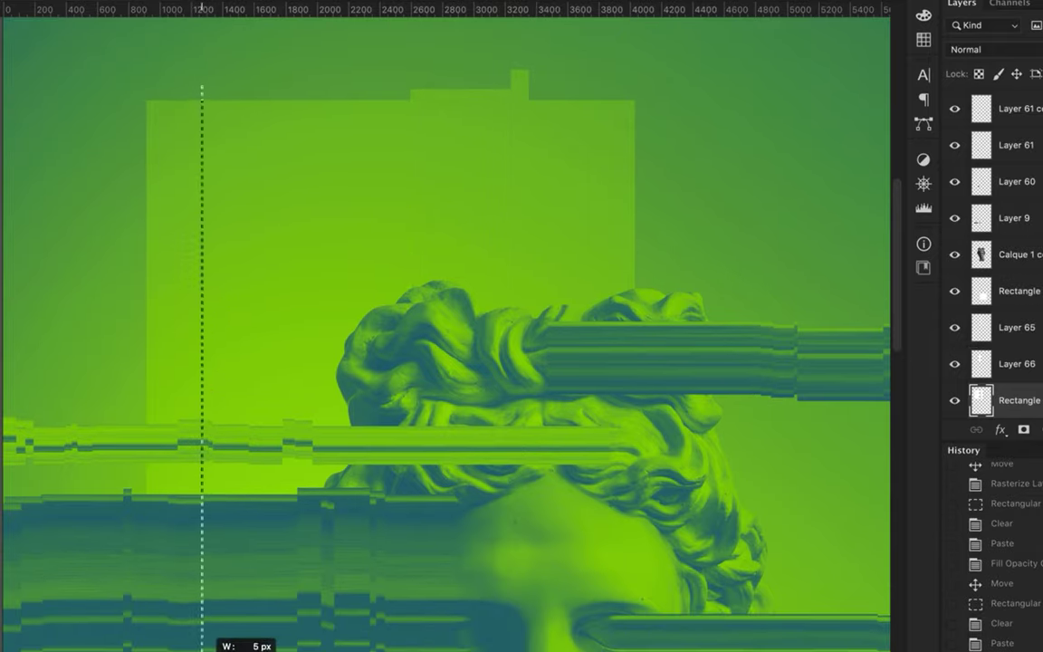
key("ctrl+shift+j")
key("shift+Down")
key("shift+Down")
key("shift+Down")
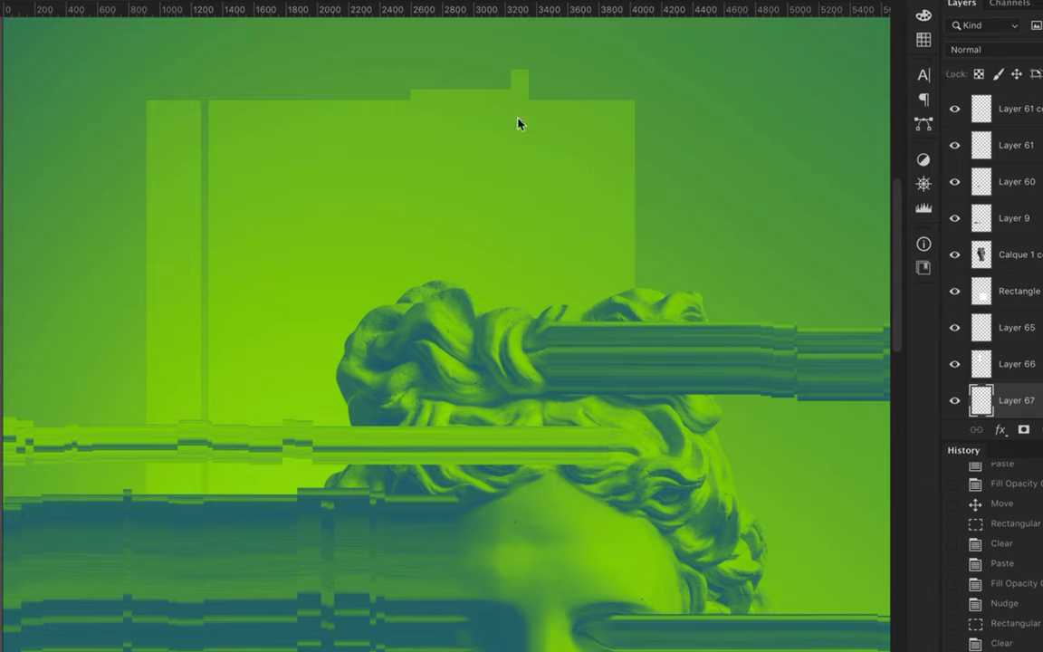
left_click_drag(208, 163, 204, 116)
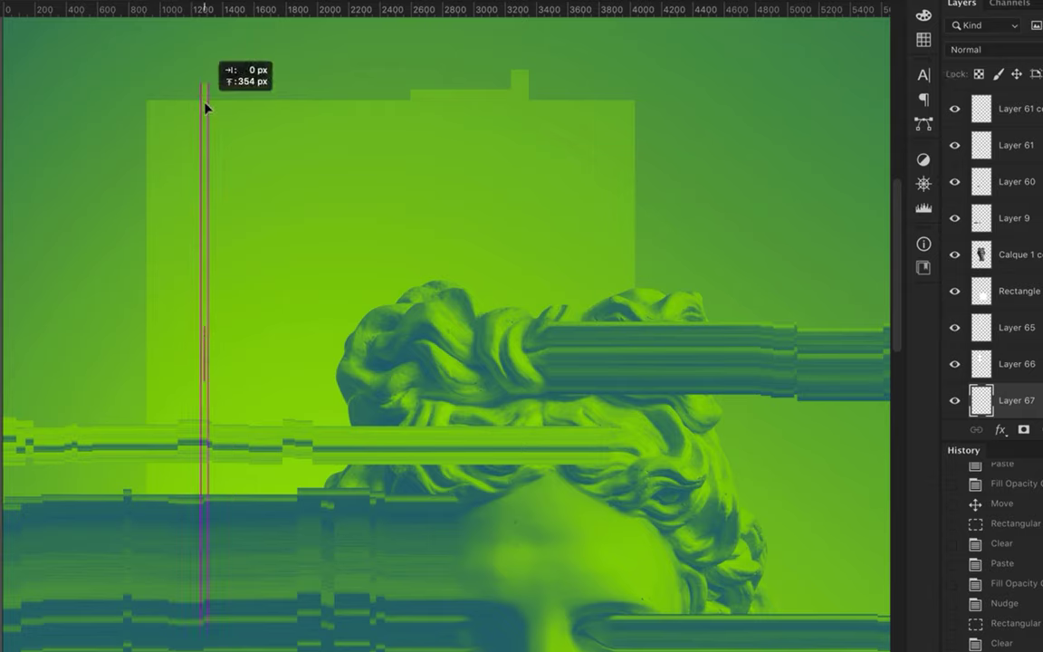
left_click_drag(205, 73, 247, 605)
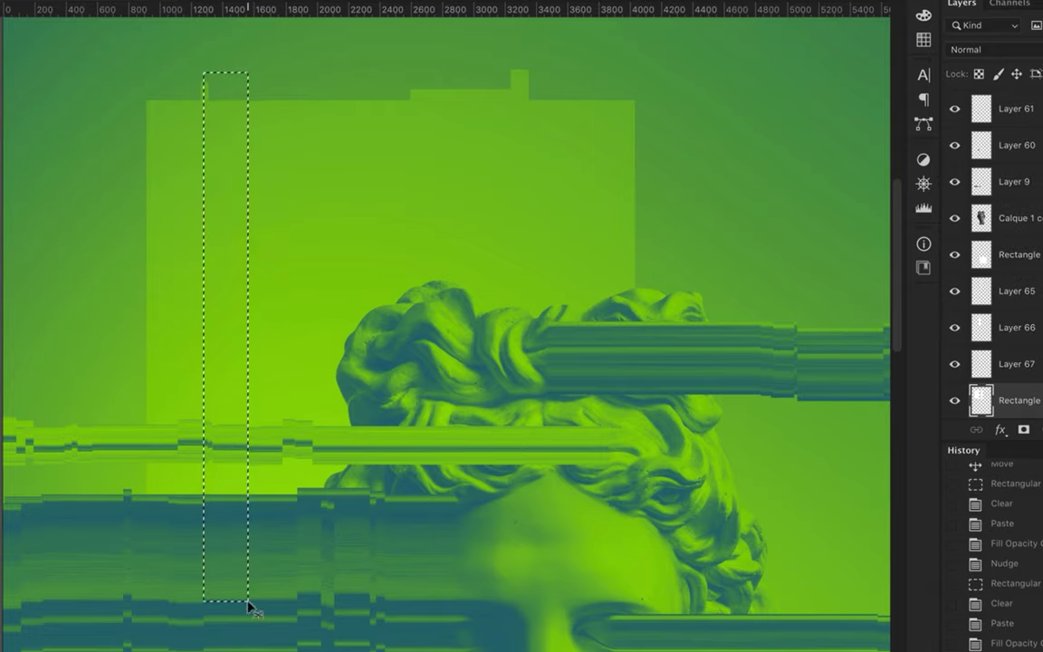
key("ctrl+shift+j")
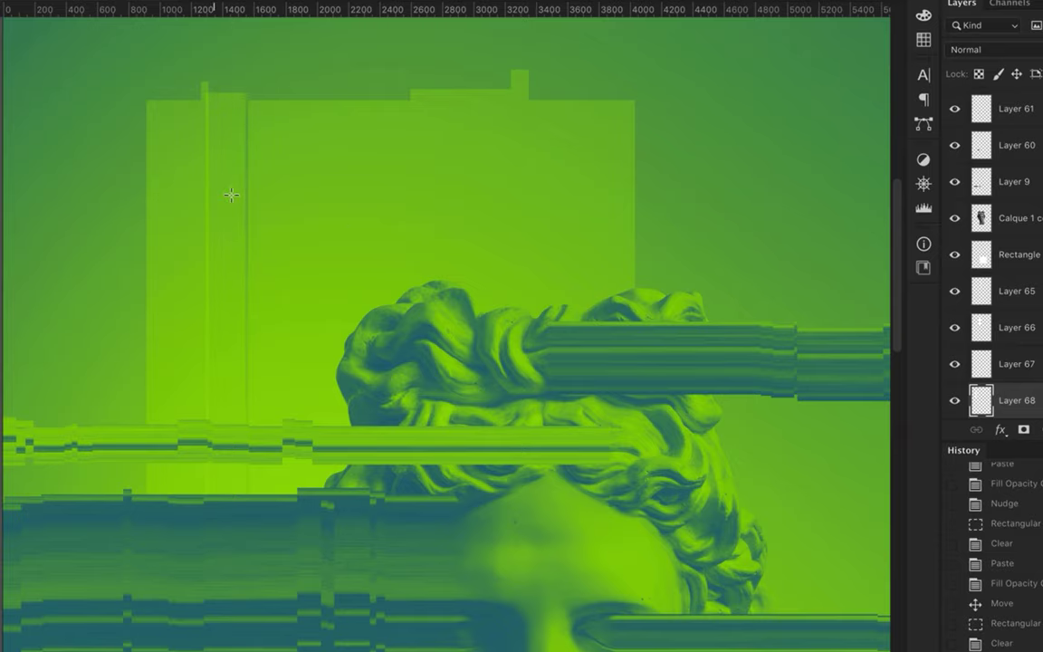
scroll(233, 208, "down", 3)
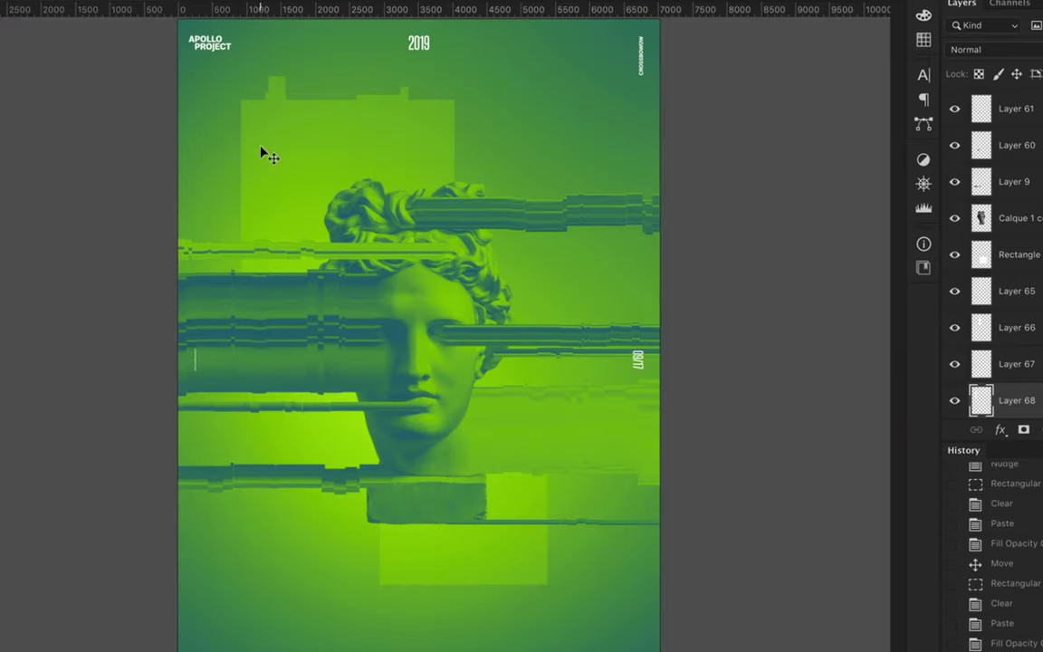
Type APOLLO at upper left in Regular style with wide letter spacing
scroll(466, 355, "up", 2)
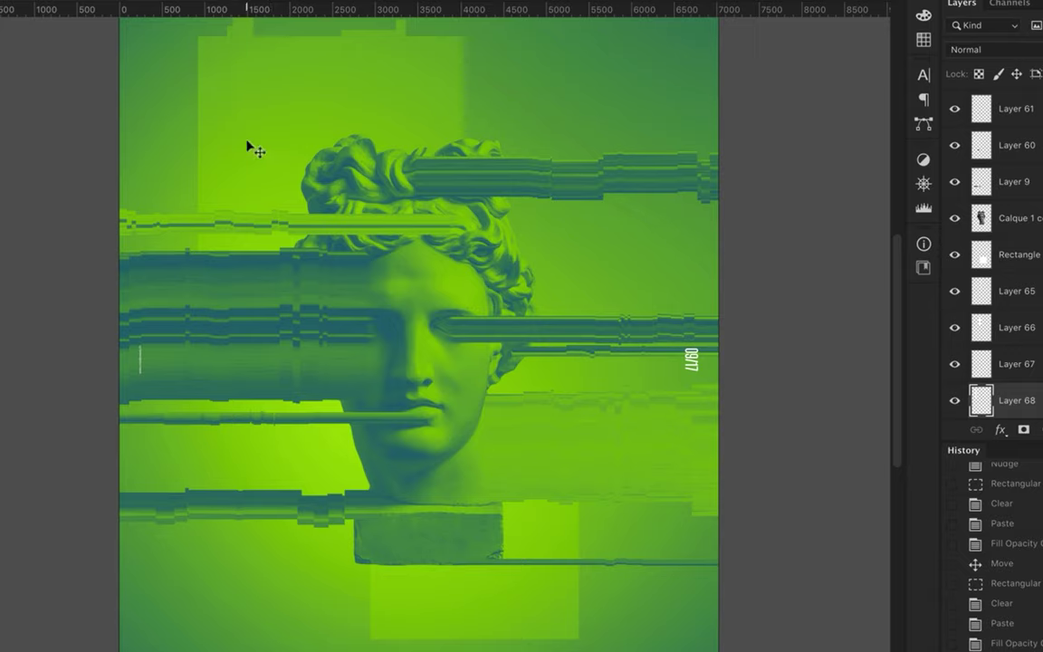
left_click(175, 128)
type("APOLLO")
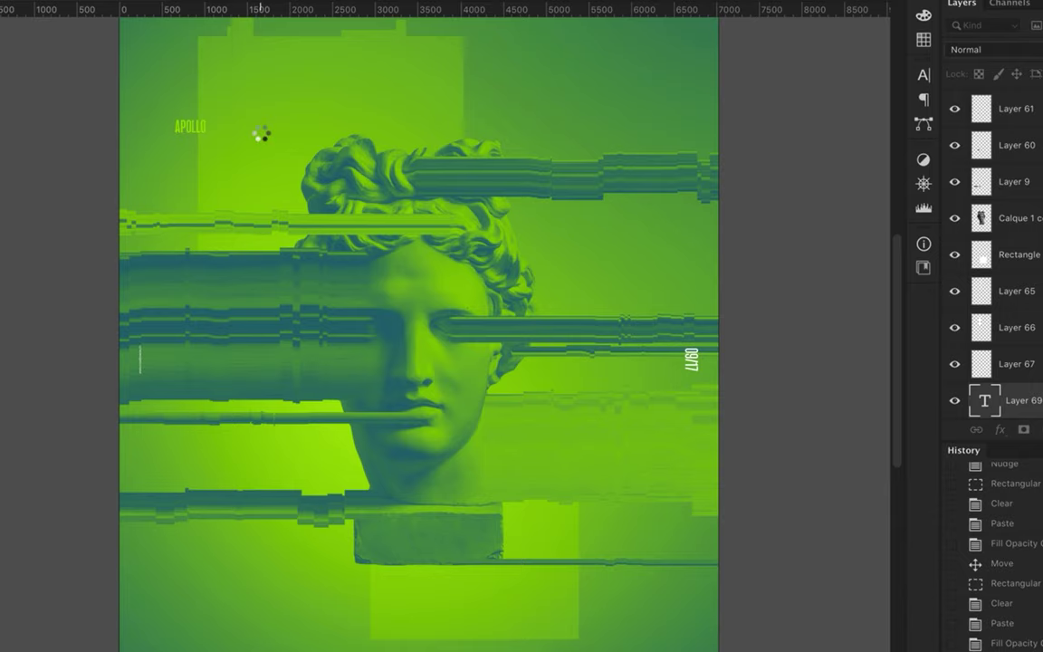
left_click(298, 144)
left_click(247, 620)
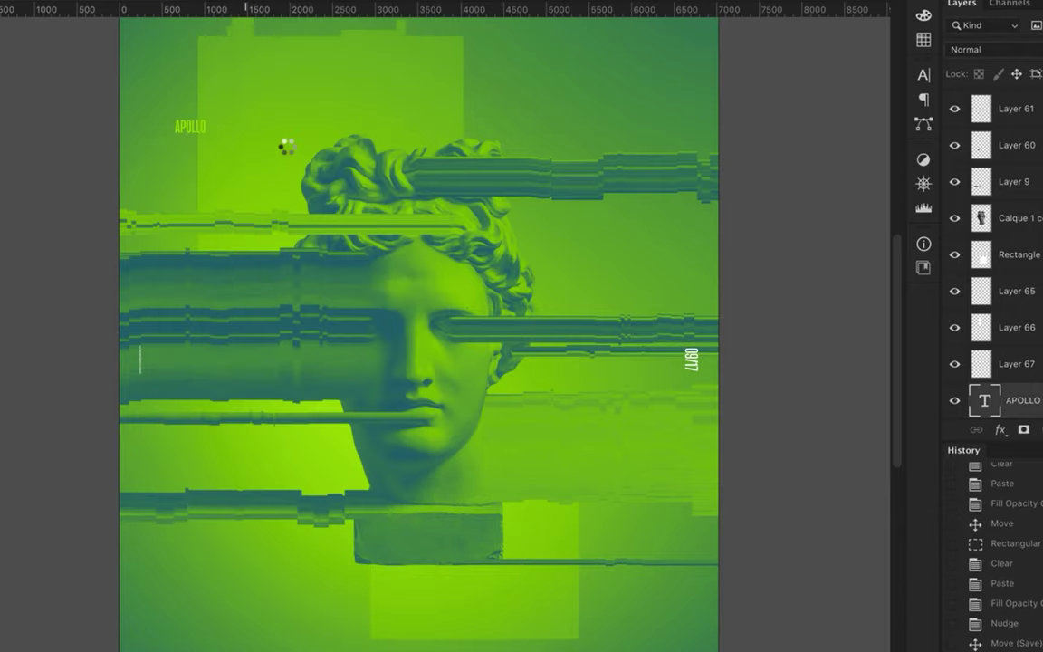
key("ctrl+t")
left_click(865, 129)
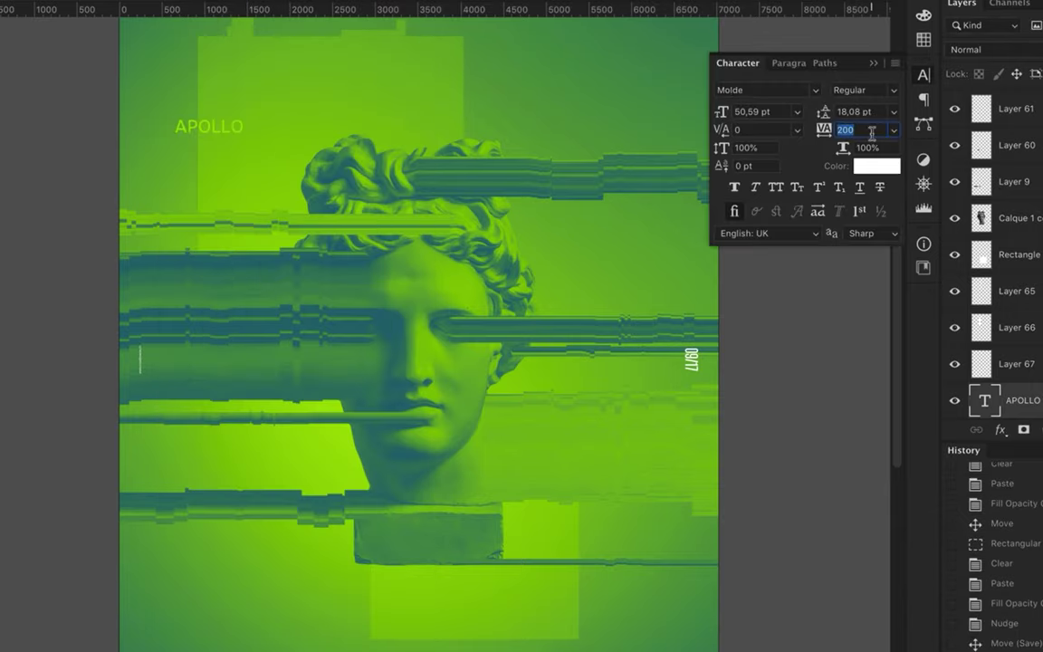
scroll(871, 132, "up", 3)
scroll(871, 133, "up", 3)
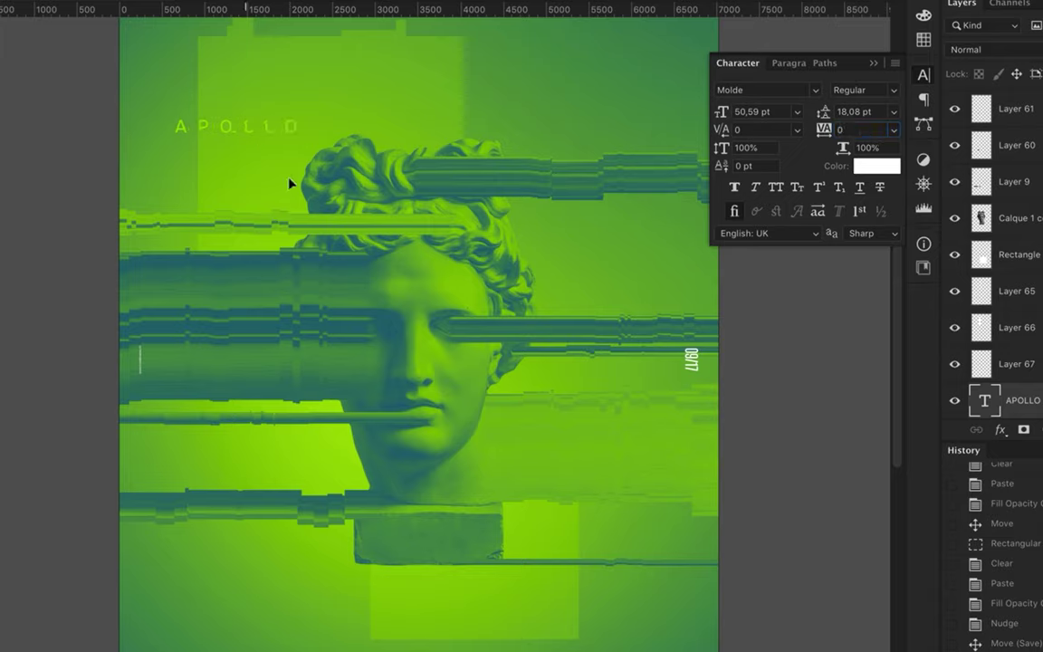
Place APOLLO copies across the head and below, change one to 365° and duplicate it beside the face
left_click_drag(276, 169, 563, 208)
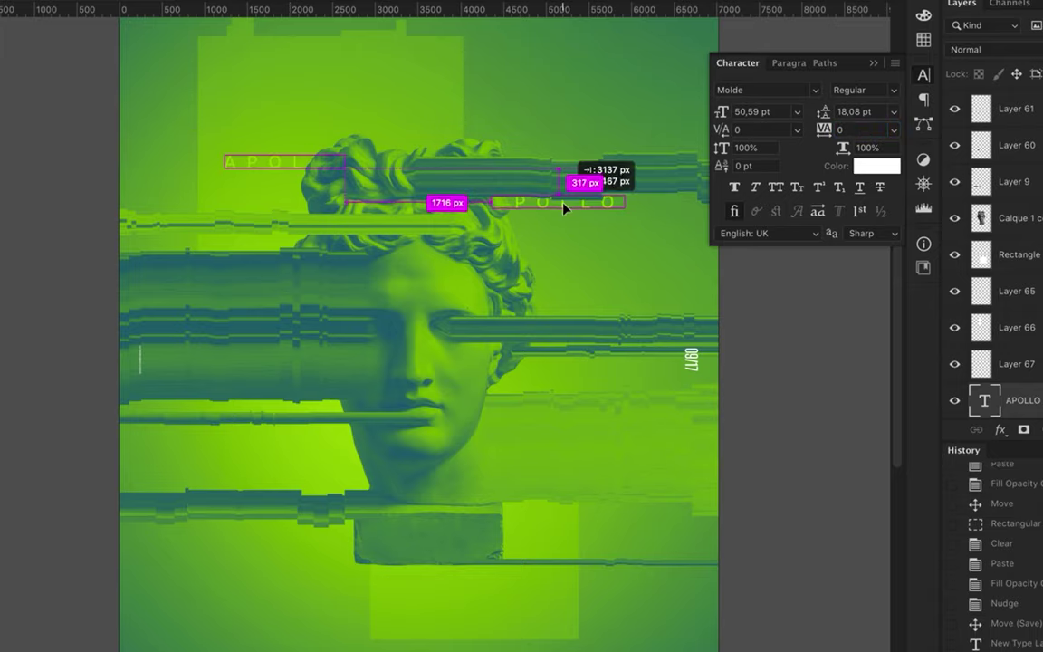
mouse_move(306, 173)
left_mouse_down()
mouse_move(306, 417)
mouse_move(340, 420)
mouse_move(319, 415)
mouse_move(337, 550)
left_mouse_up()
double_click(322, 544)
type("365")
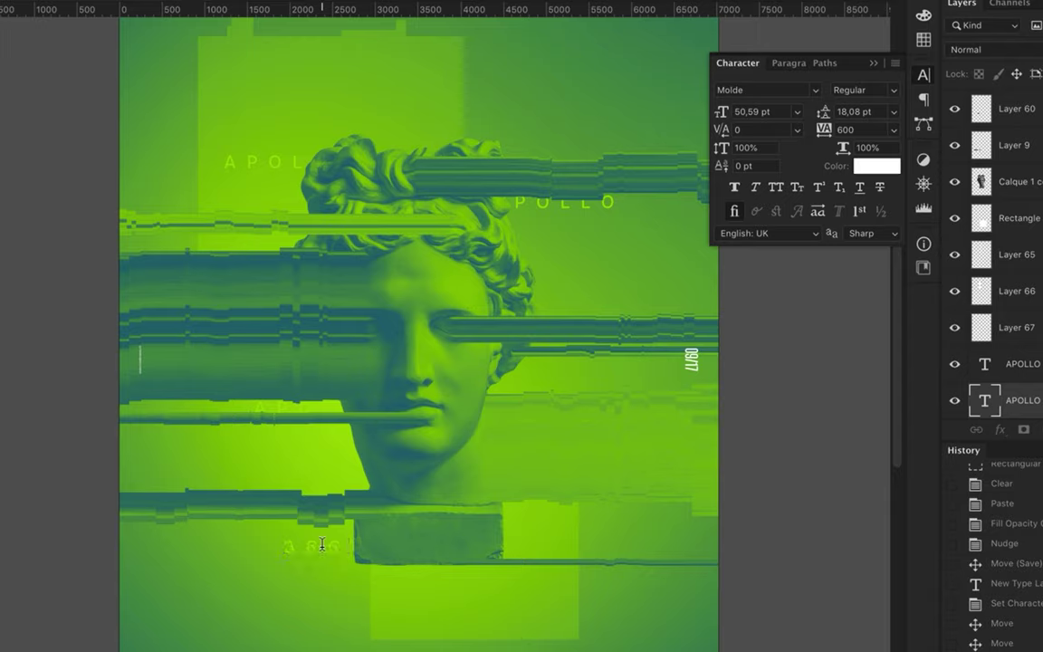
left_click_drag(321, 544, 332, 547)
mouse_move(504, 369)
left_mouse_down()
mouse_move(530, 320)
mouse_move(302, 427)
left_mouse_up()
scroll(389, 283, "up", 2)
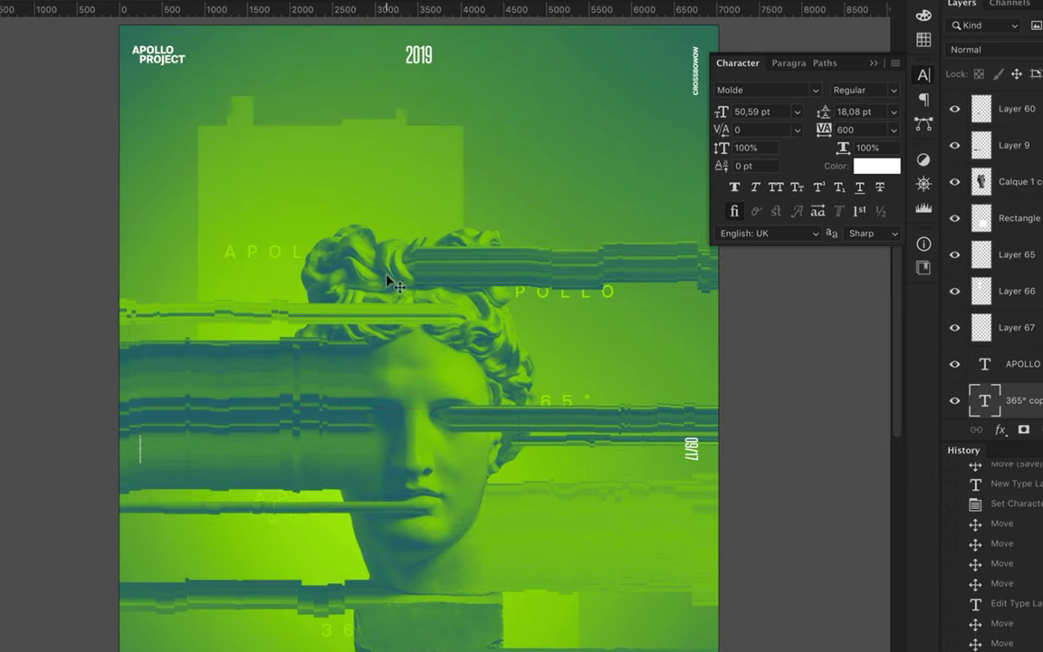
Draw a thin horizontal line beside the head and set its fill and stroke
key("p")
left_click(347, 278)
left_click(172, 278)
left_click(14, 9)
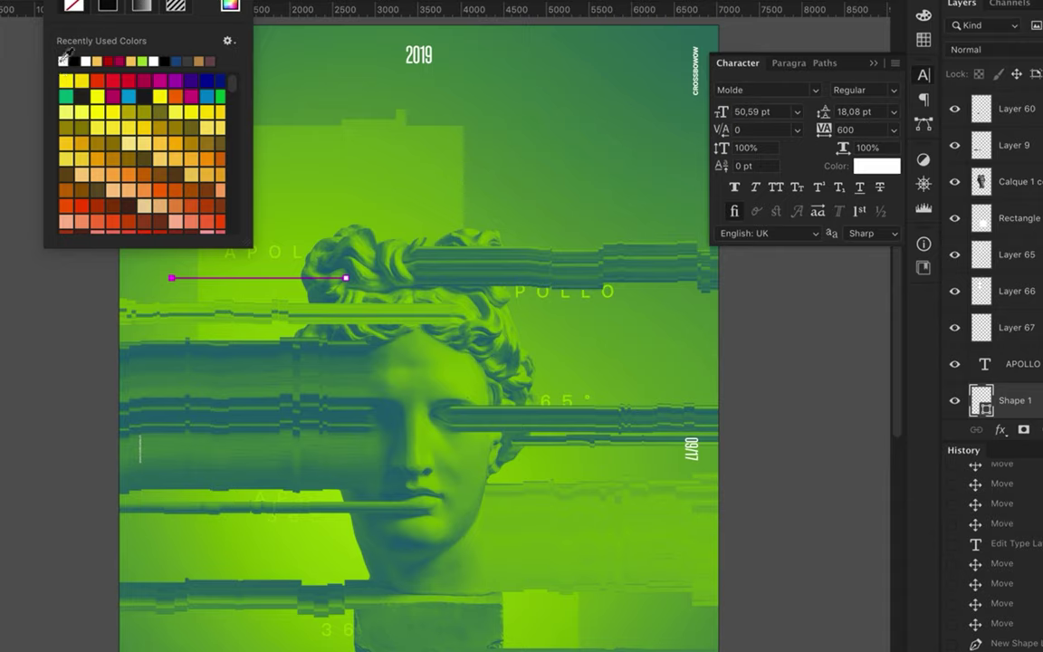
left_click(231, 149)
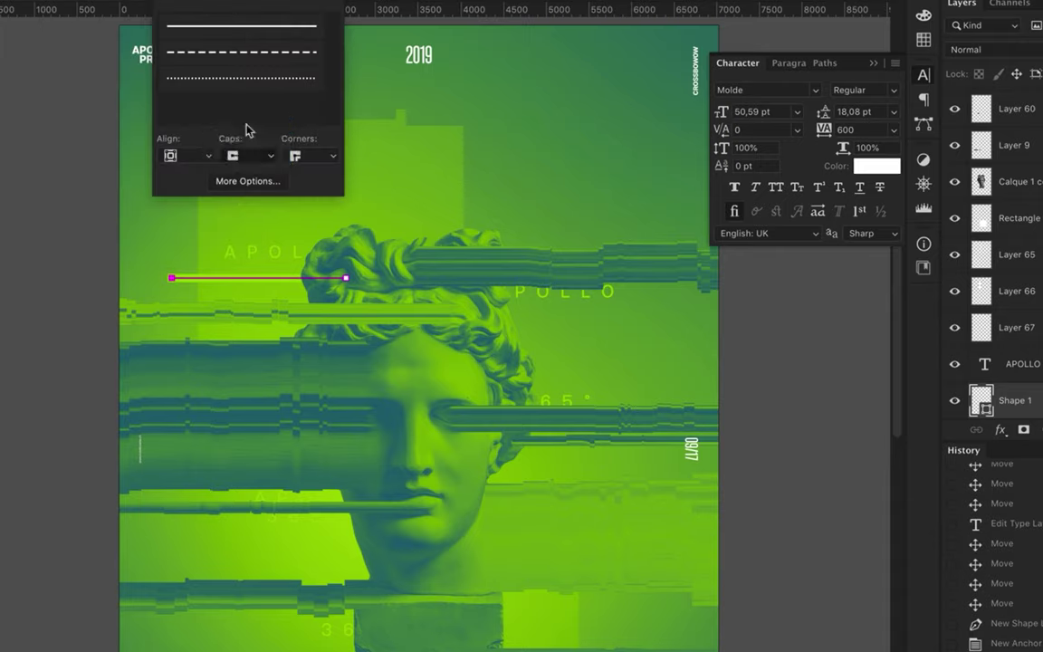
key("v")
Duplicate and lengthen the line on the face's right, then make a dark blue copy beside the statue
mouse_move(419, 294)
left_mouse_down()
mouse_move(555, 353)
mouse_move(450, 348)
left_mouse_up()
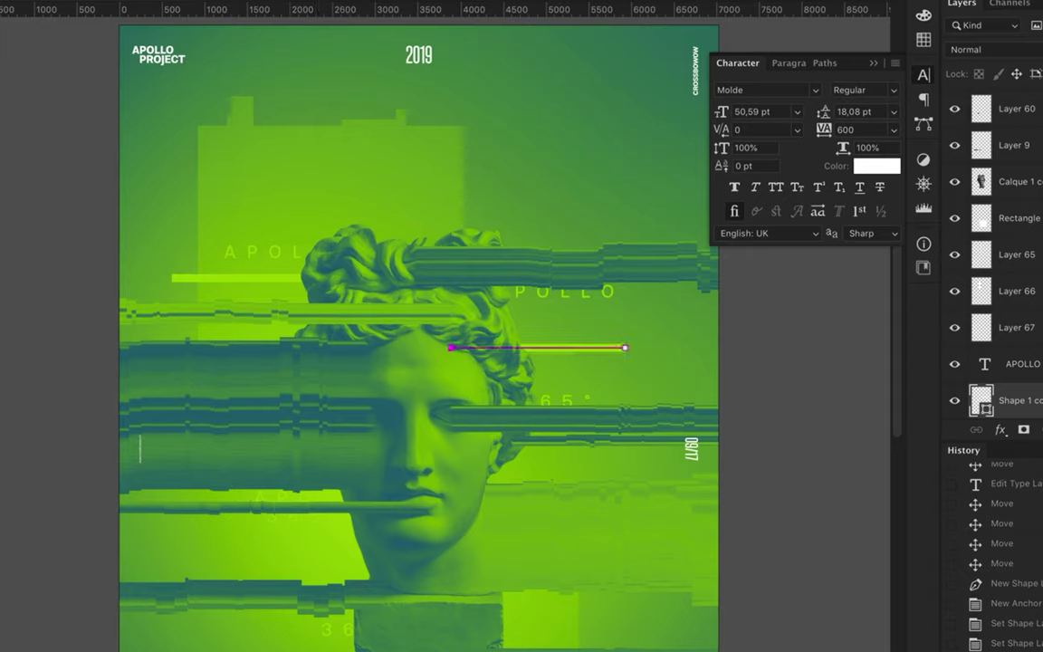
left_click_drag(625, 348, 652, 348)
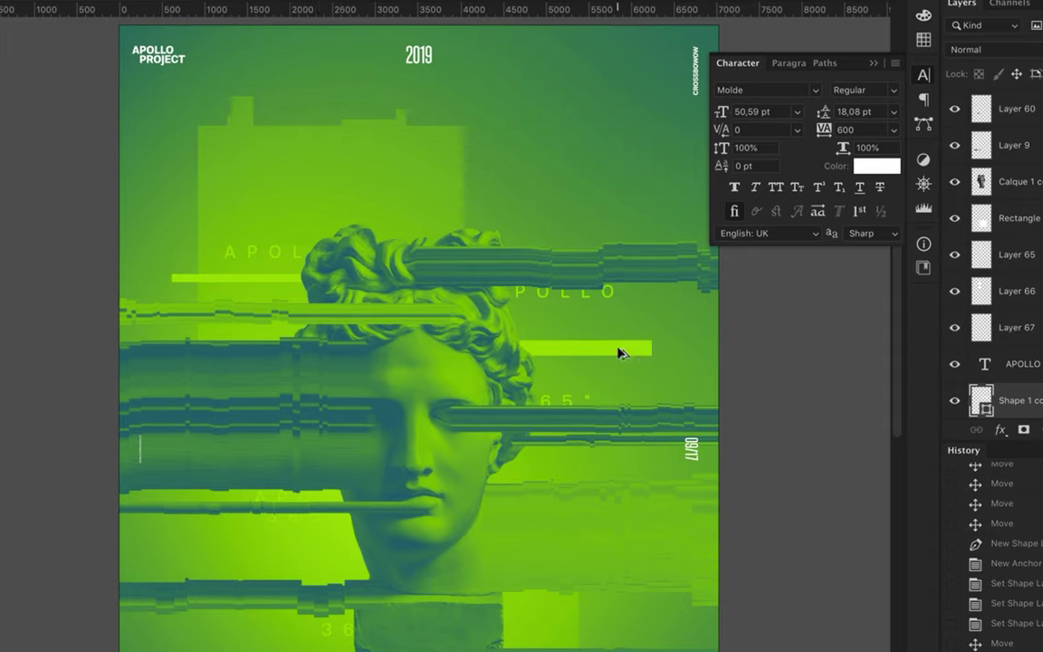
key("ctrl+j")
left_click_drag(608, 353, 388, 561)
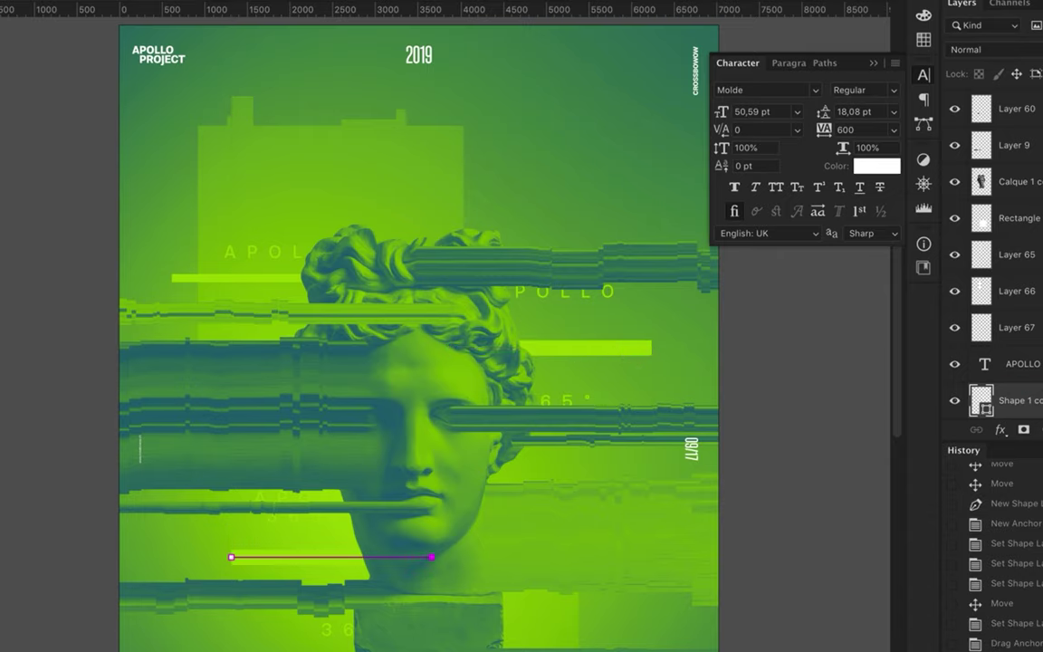
left_click(136, 50)
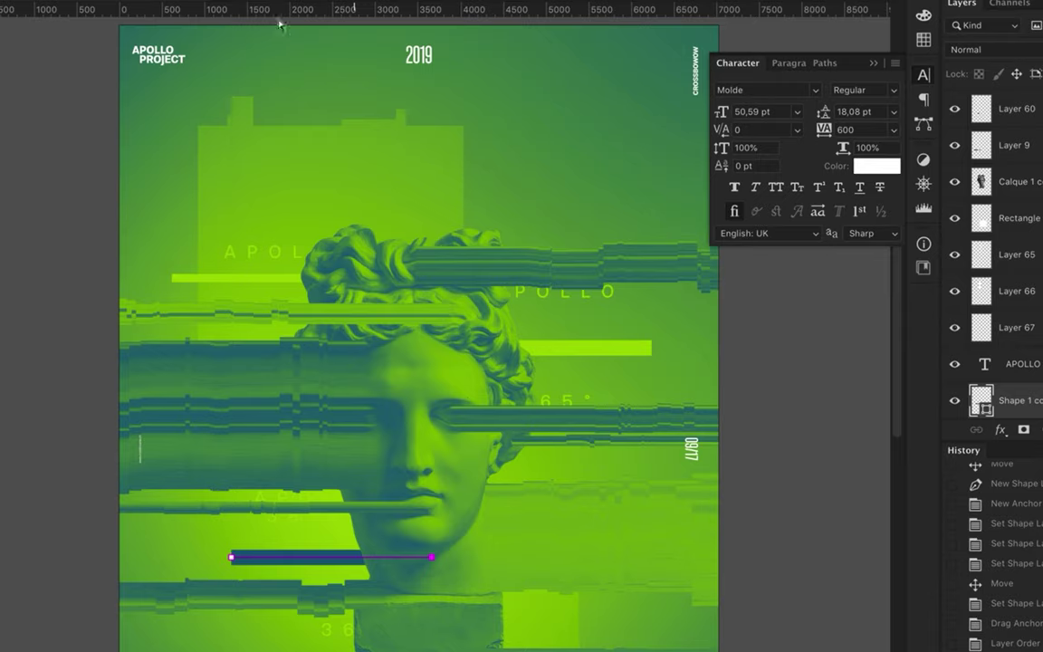
mouse_move(310, 559)
left_mouse_down()
mouse_move(516, 387)
mouse_move(314, 564)
mouse_move(467, 363)
left_mouse_up()
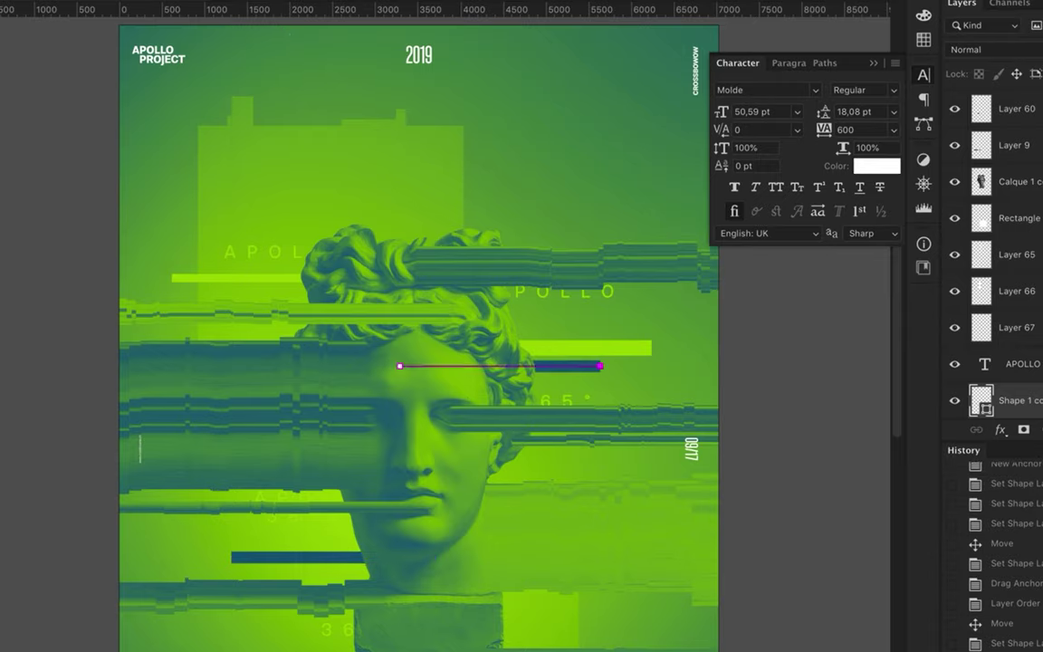
Recolour and arrange more thin lines, stacking copies at the statue's lower left
left_click_drag(262, 284, 332, 290)
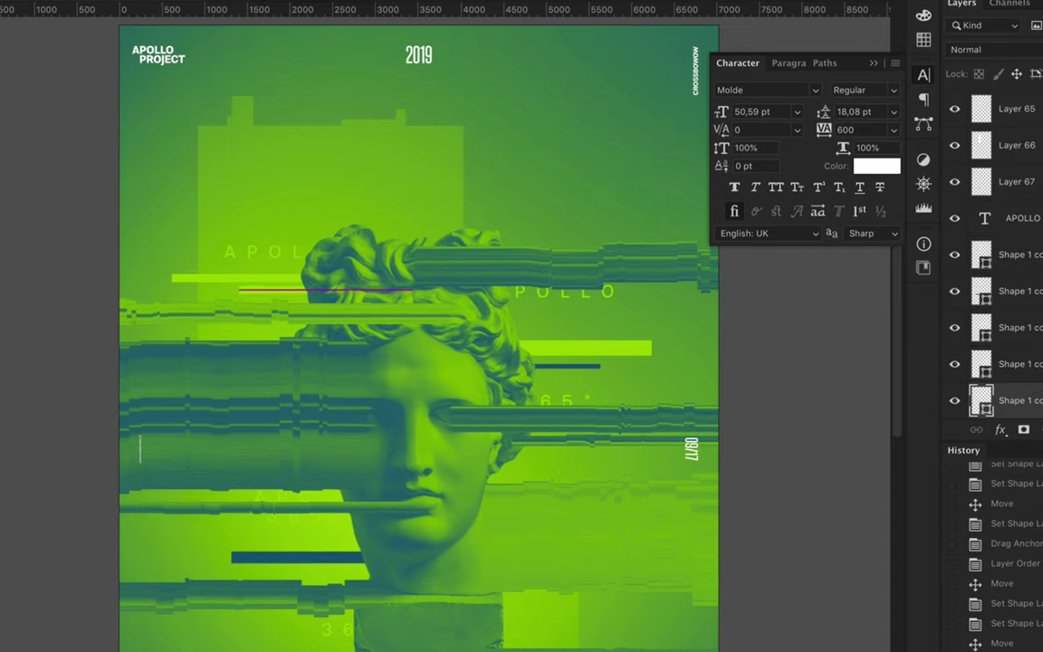
left_click(288, 275)
left_click_drag(299, 294, 507, 292)
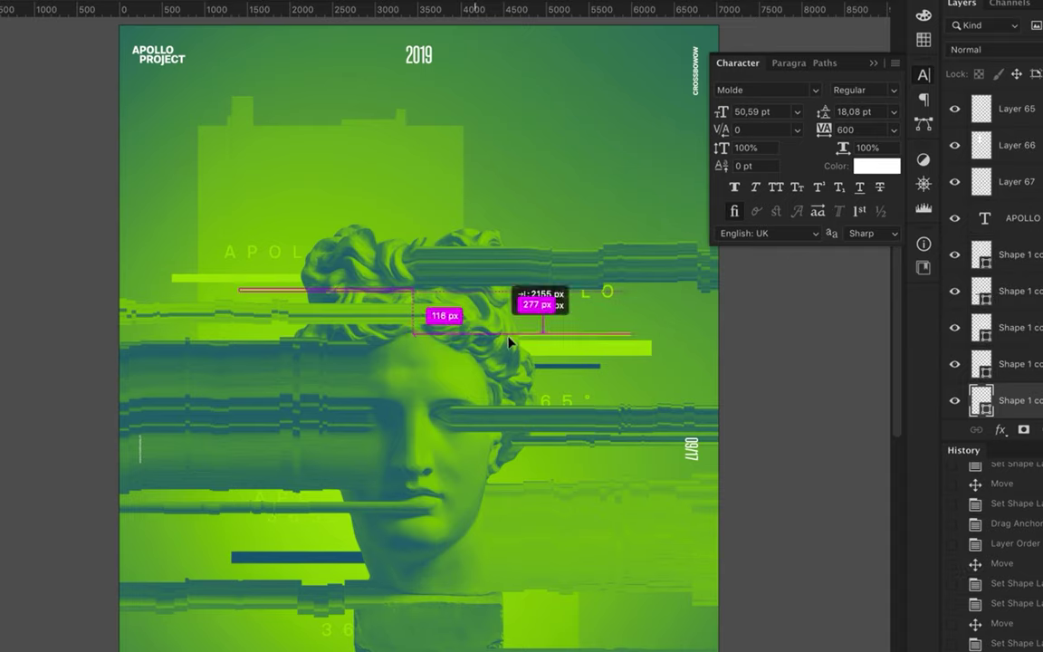
left_click_drag(378, 549, 380, 547)
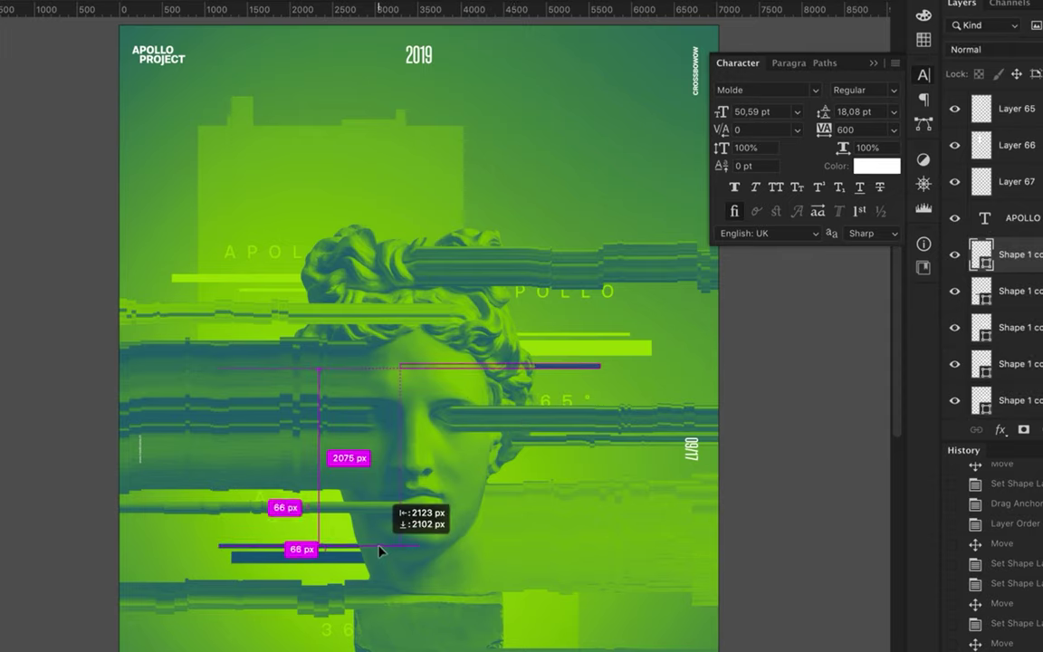
left_click_drag(326, 549, 378, 536)
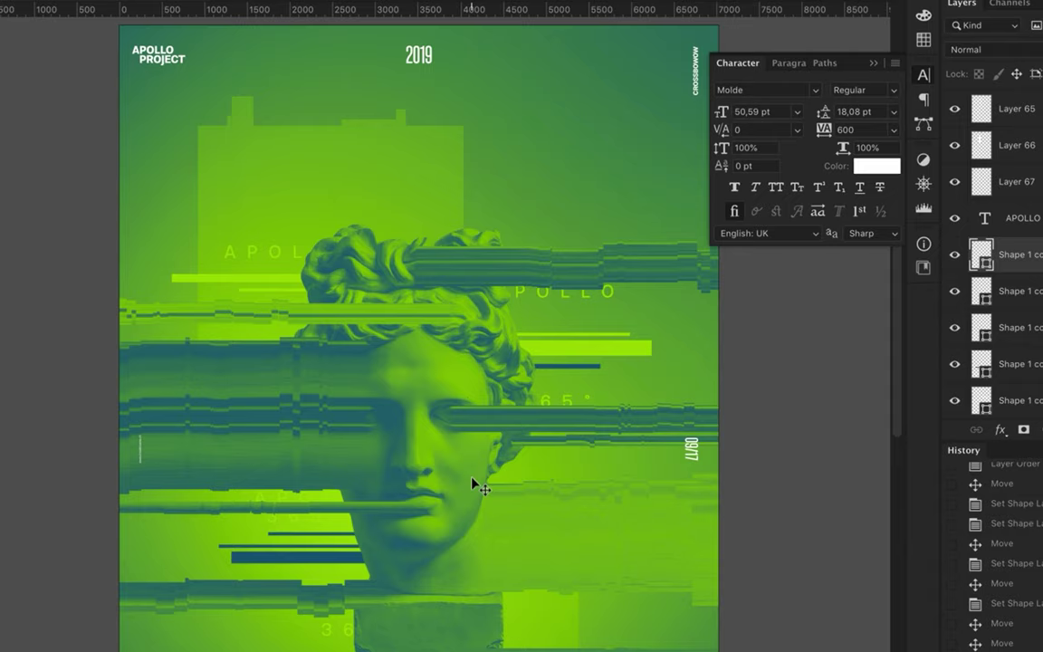
scroll(984, 282, "up", 3)
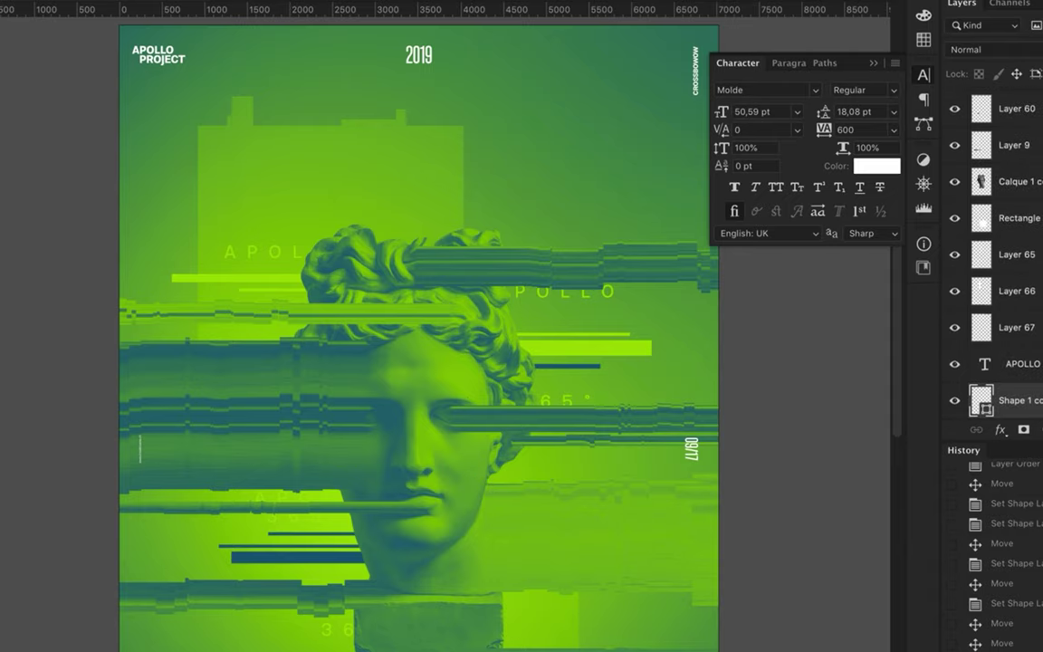
left_click(335, 556)
left_click(566, 366, "shift")
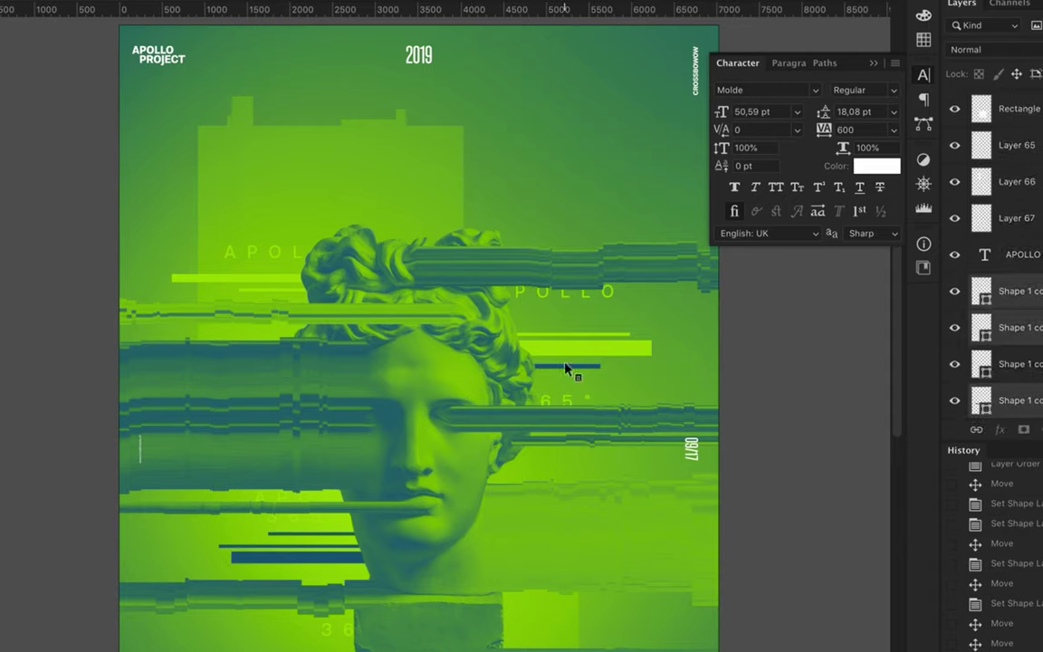
key("Down")
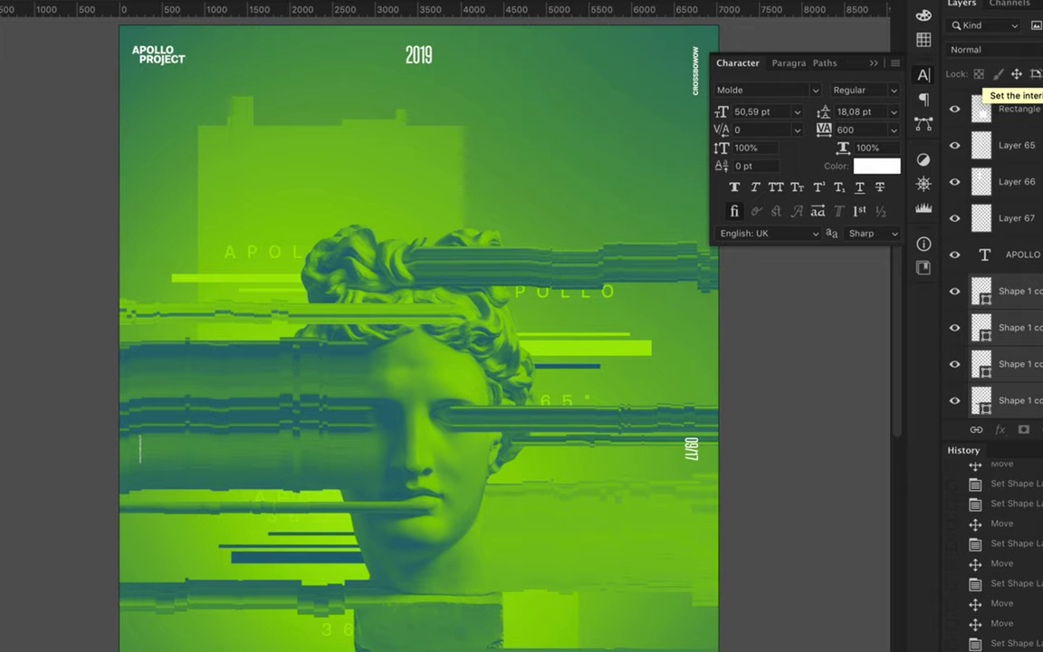
Marquee thin strips across the APOLLO text and copy and paste them as slices
left_click(275, 258)
left_click_drag(218, 248, 345, 253)
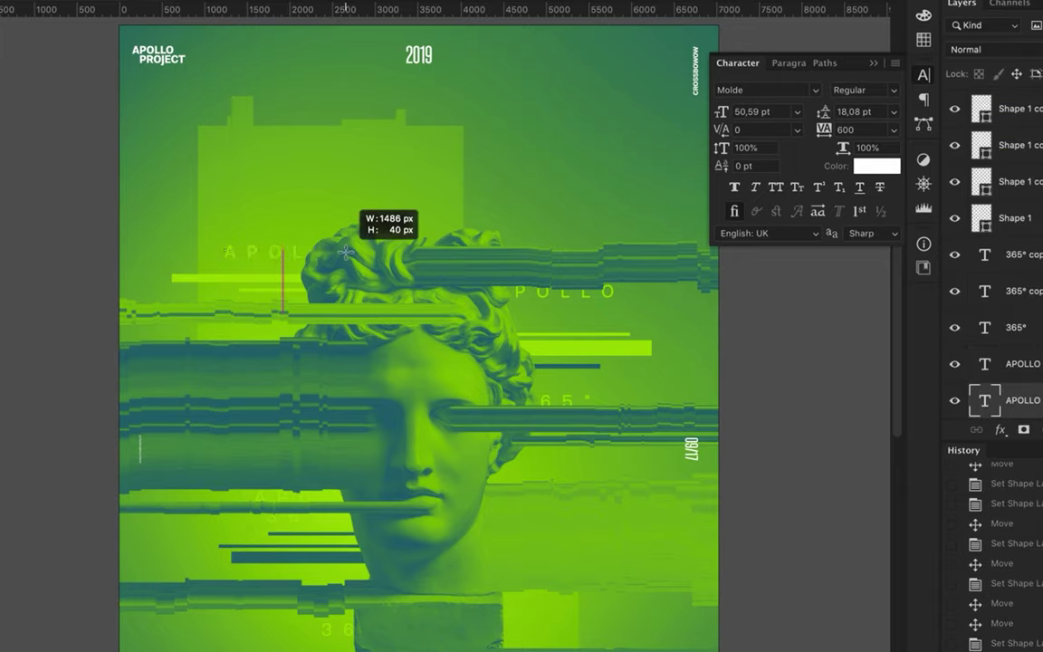
key("ctrl+j")
left_click_drag(221, 252, 293, 253)
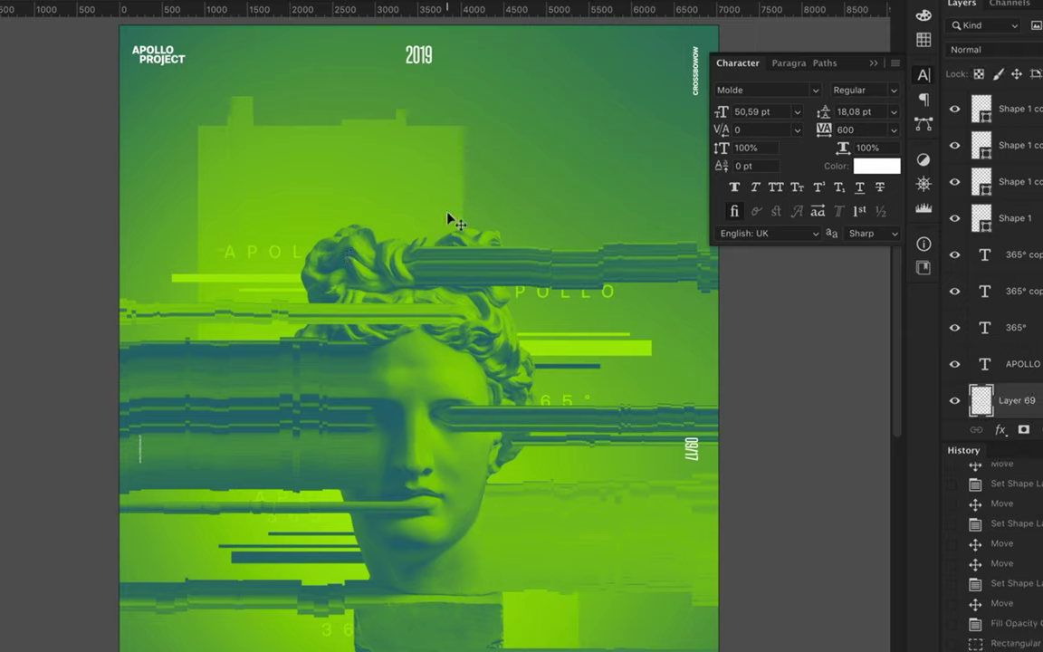
key("ctrl+v")
left_click_drag(215, 249, 381, 265)
key("ctrl+j")
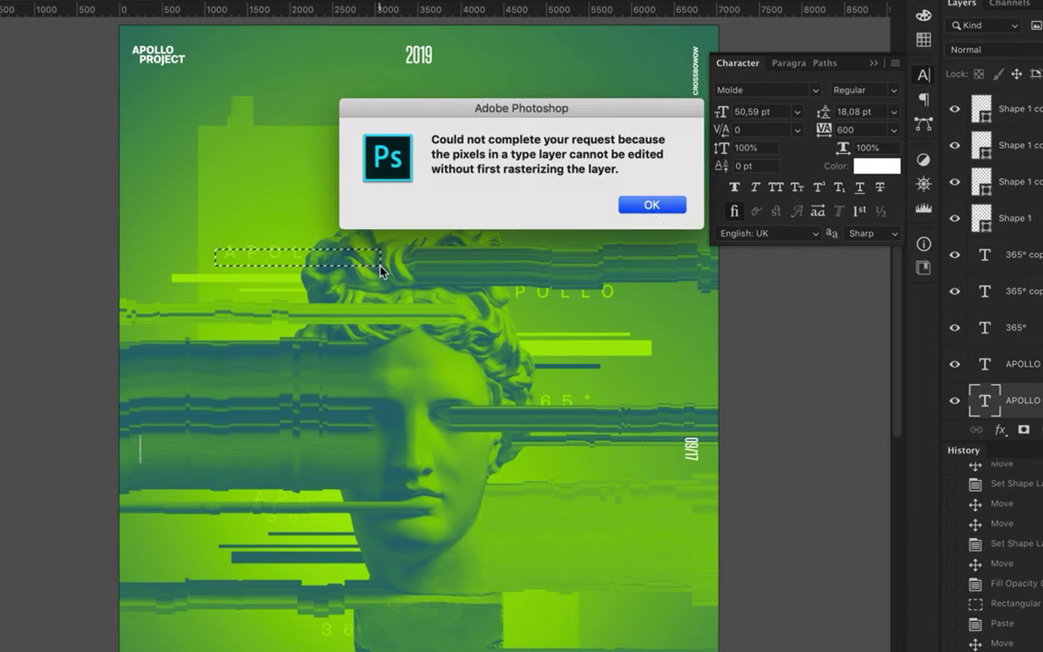
Rasterize the APOLLO text, erase the selected strip, and offset a pasted OLLO fragment below
key("Return")
right_click(1029, 390)
left_click(861, 634)
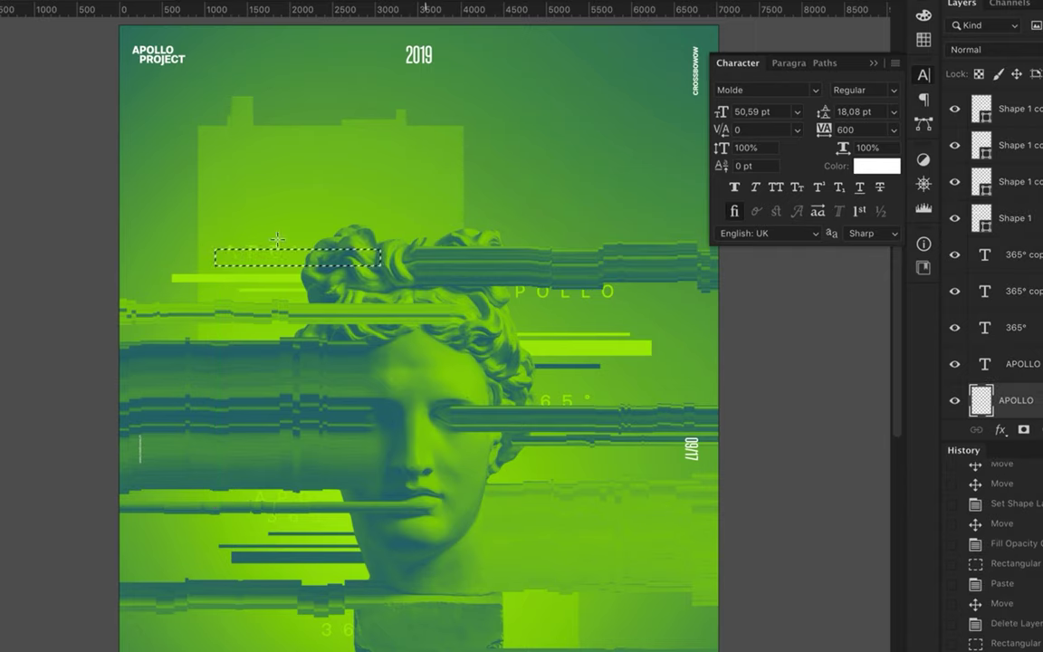
key("Delete")
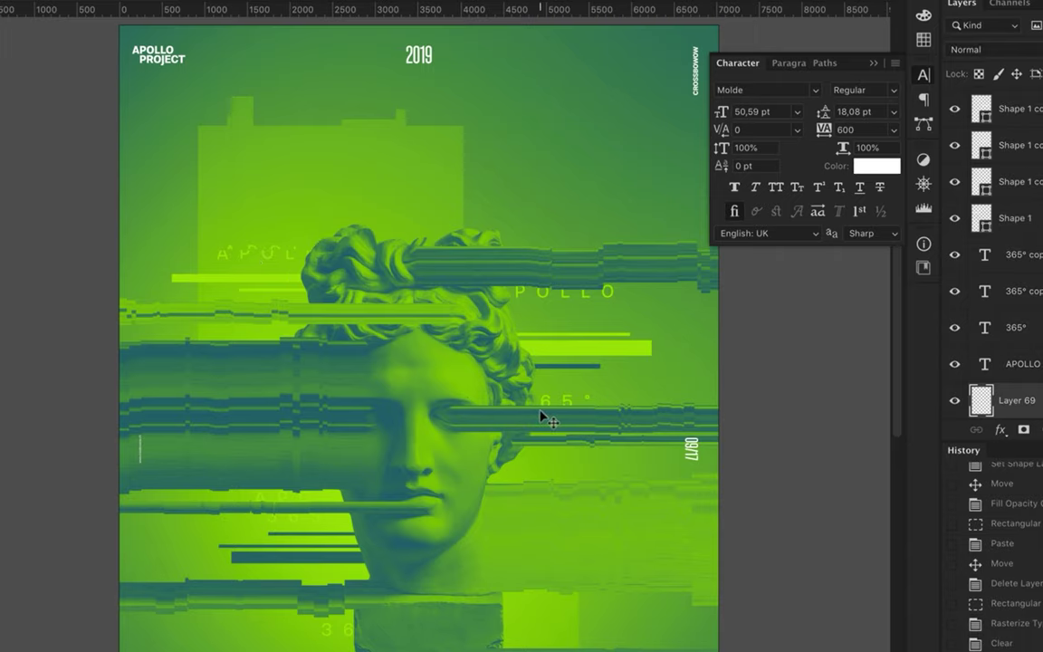
key("ctrl+v")
mouse_move(558, 314)
left_mouse_down()
mouse_move(533, 328)
mouse_move(546, 369)
left_mouse_up()
Make the APOLLO text black and move copies below the plinth and to upper left
left_click(876, 166)
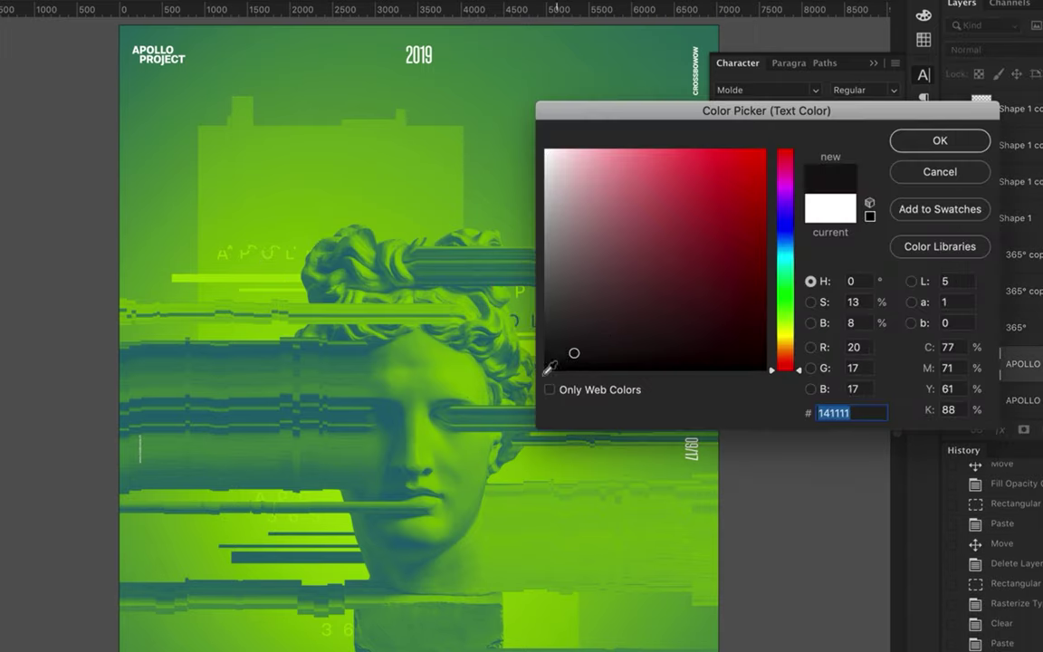
left_click(938, 142)
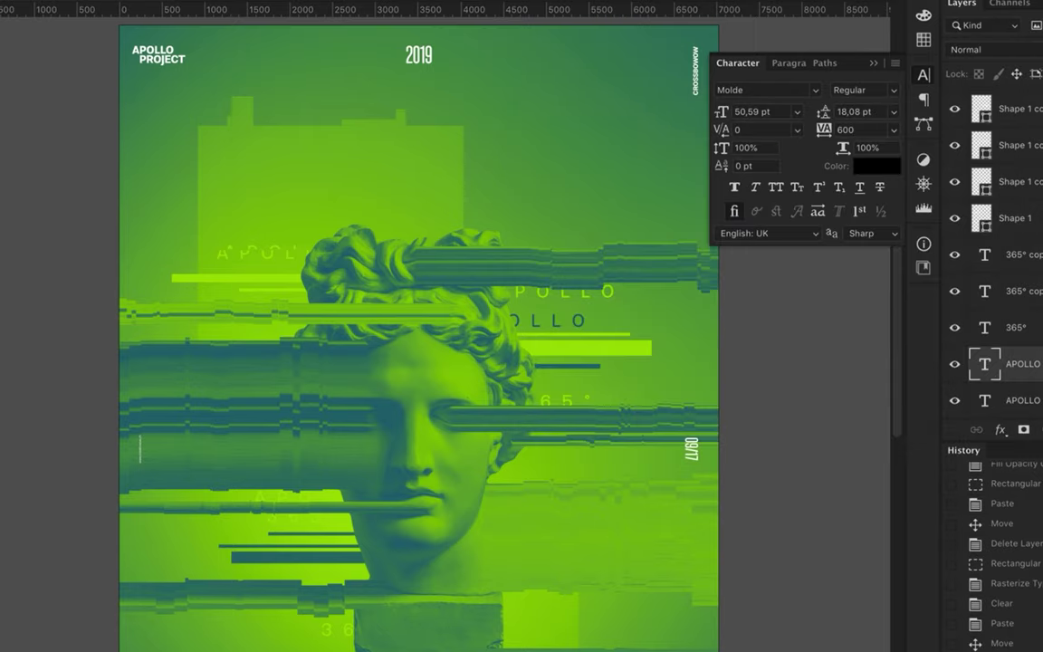
left_click_drag(554, 319, 396, 576)
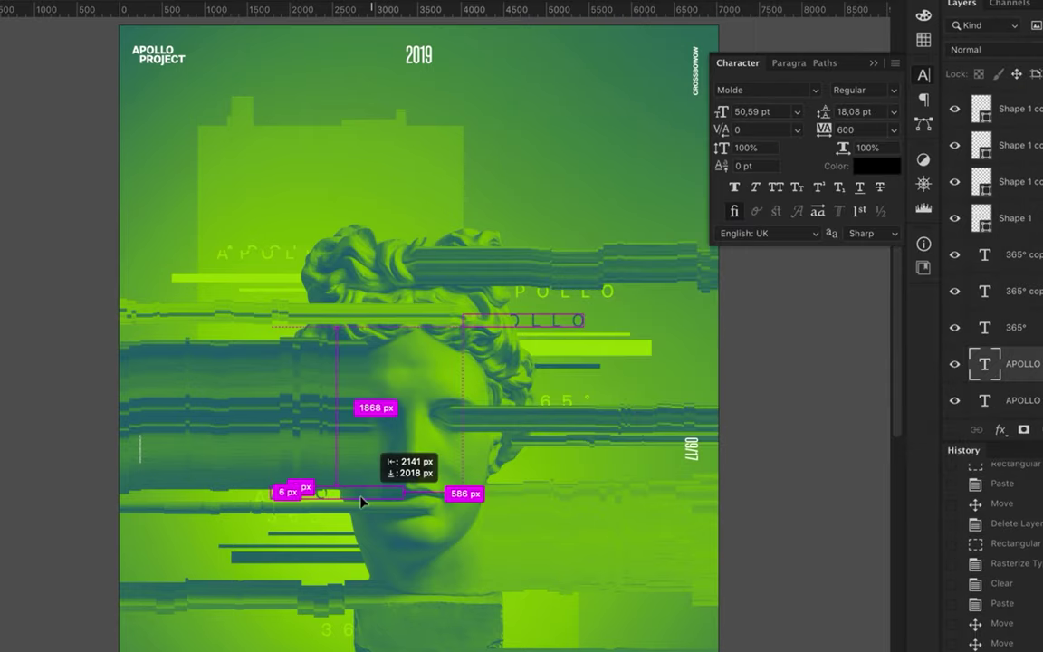
mouse_move(396, 577)
left_mouse_down()
mouse_move(342, 572)
mouse_move(460, 623)
left_mouse_up()
mouse_move(547, 612)
left_mouse_down()
mouse_move(351, 302)
mouse_move(300, 302)
left_mouse_up()
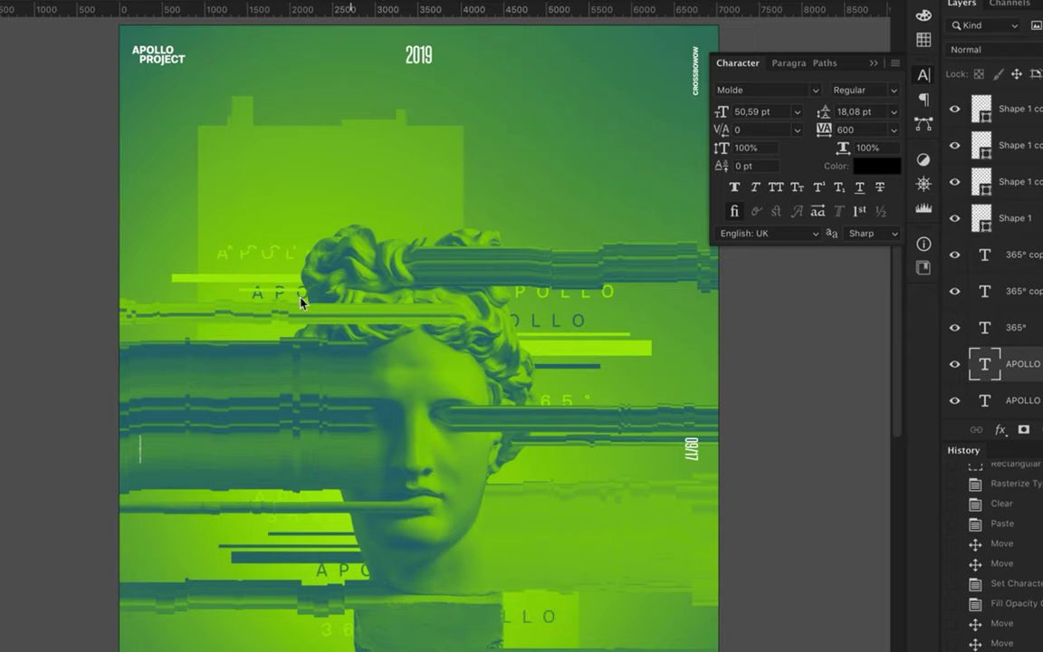
Change one copy to 365°, duplicate it near the chin, and zoom out to view the poster
double_click(294, 292)
type("365°")
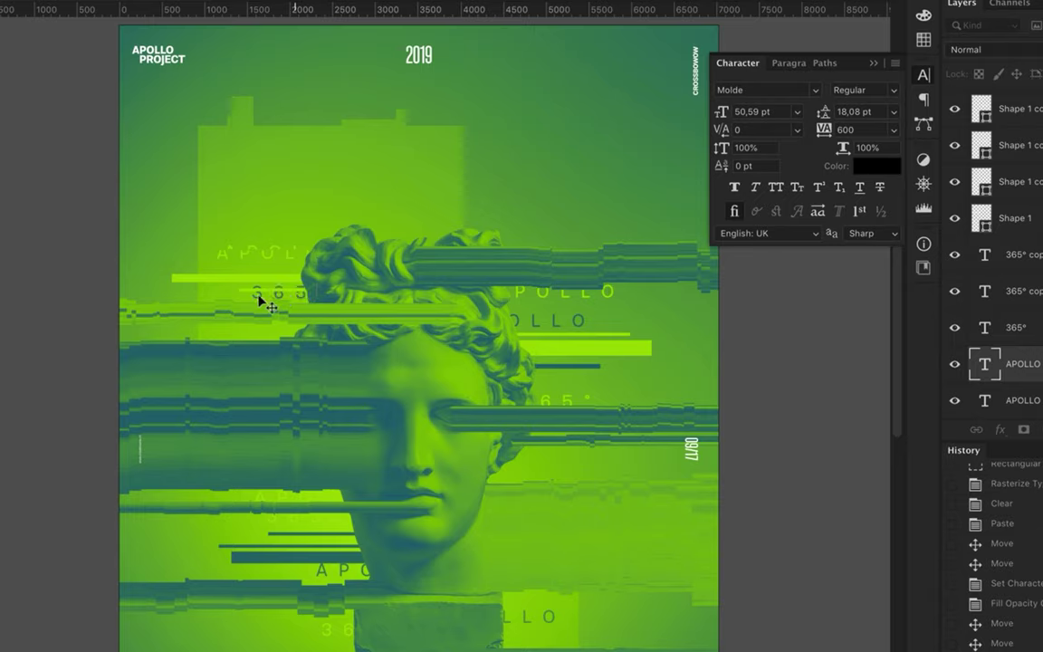
key("ctrl+Return")
left_click_drag(265, 292, 256, 294)
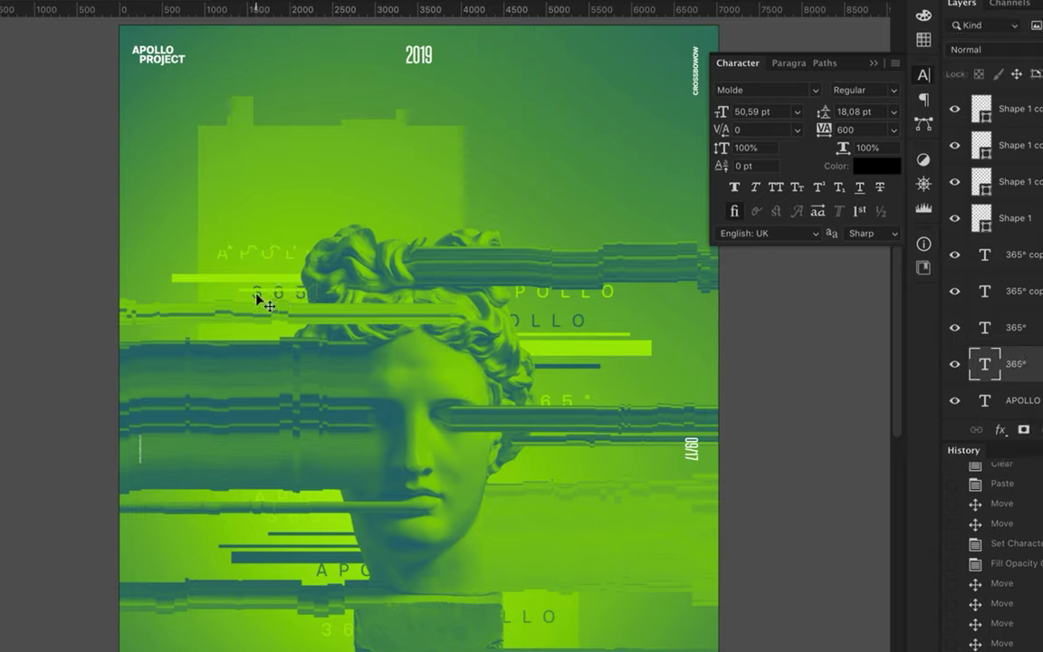
left_click_drag(433, 438, 480, 476)
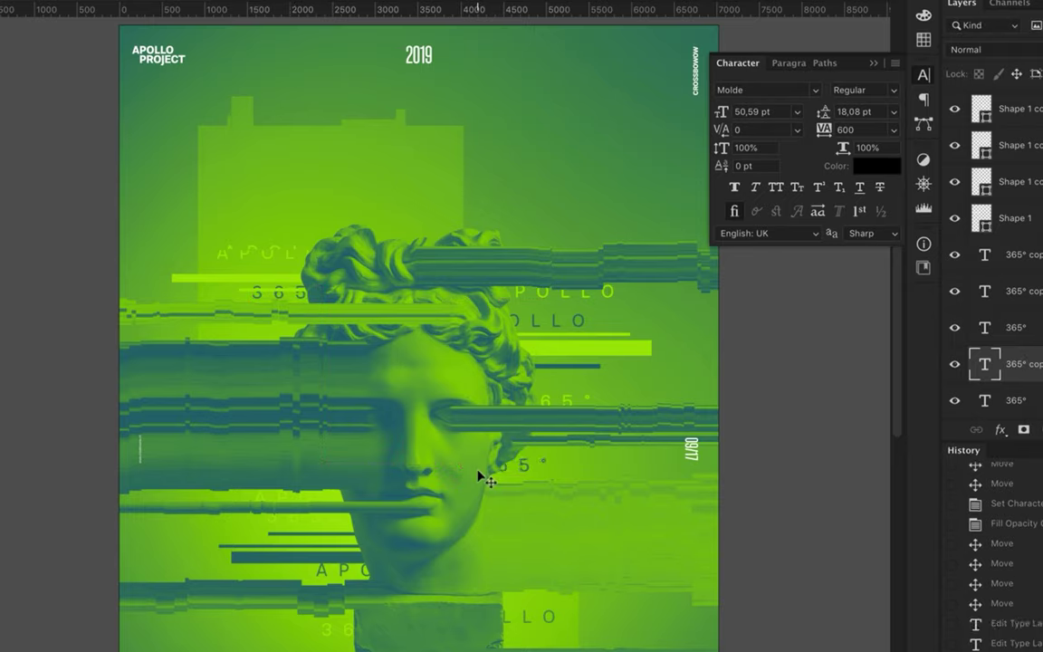
key("ctrl+minus")
scroll(996, 272, "up", 5)
mouse_move(1014, 100)
left_mouse_down()
mouse_move(1040, 135)
mouse_move(1023, 92)
left_mouse_up()
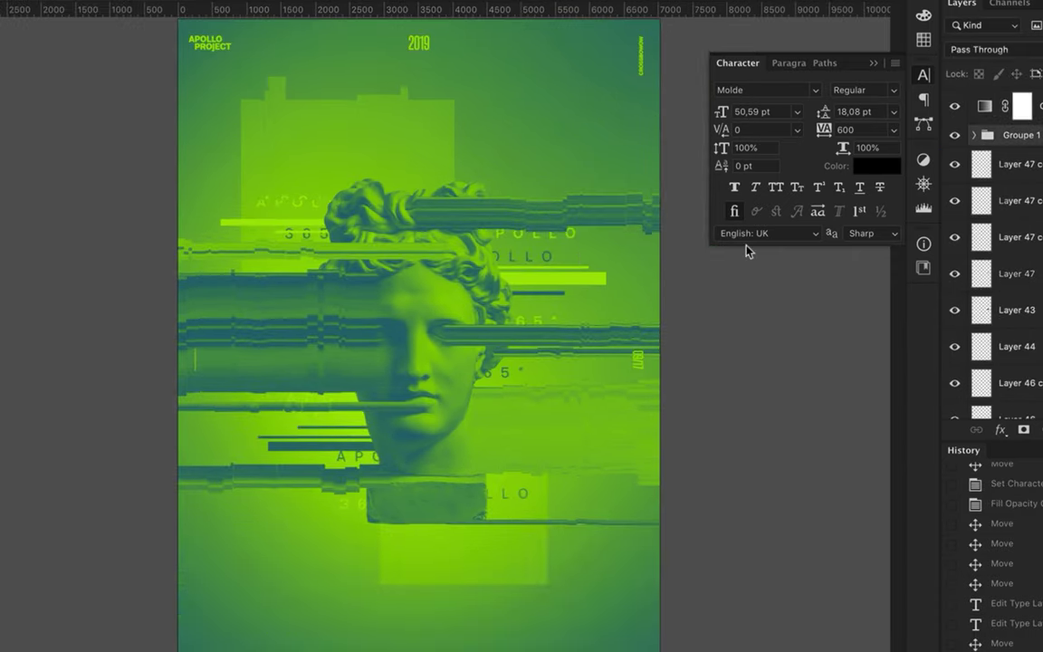